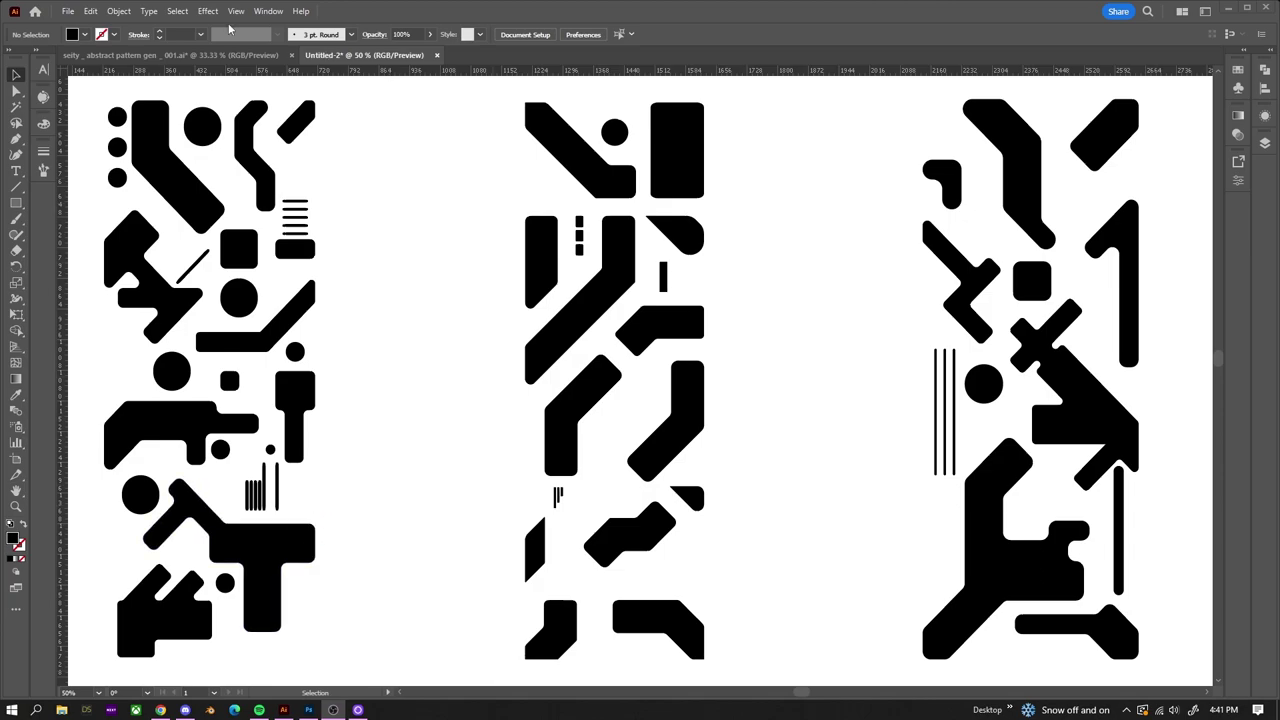
# Switch to the abstract pattern template document with its sample shapes and how-to-use steps
pyautogui.click(110, 56)
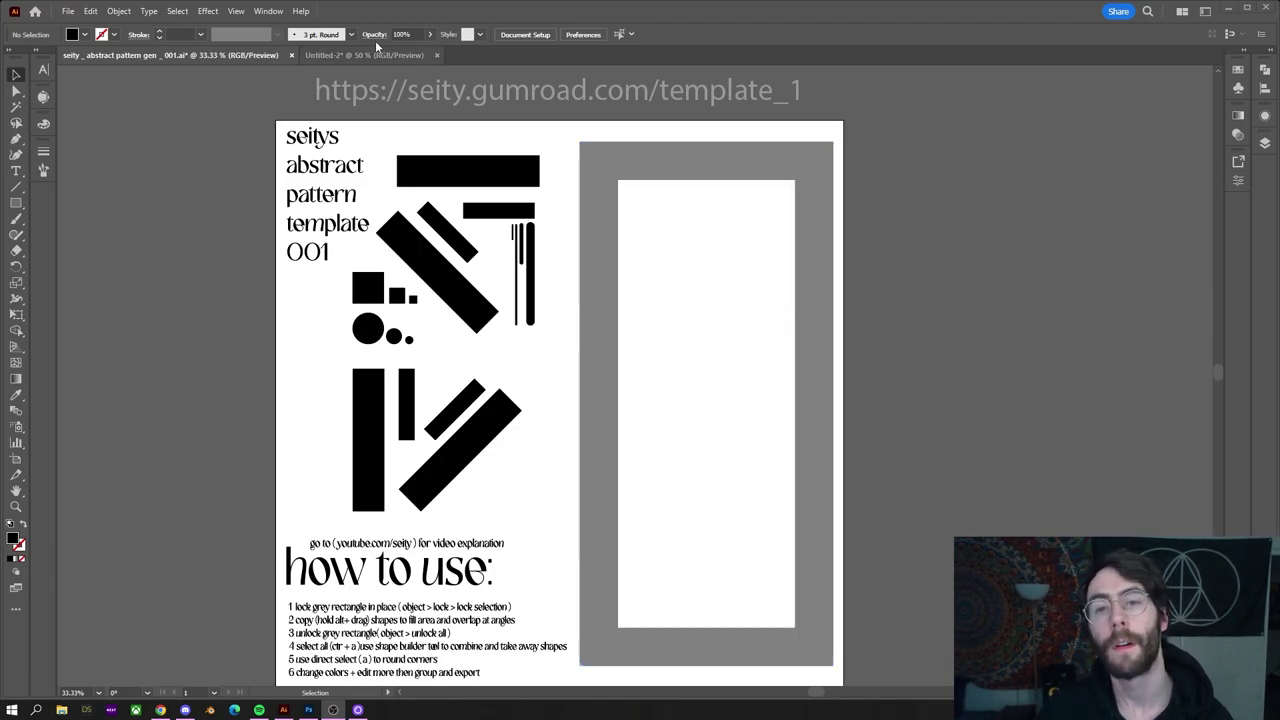
# Create a new document from the 3000 x 3000 pt Art & Illustration preset
pyautogui.click(70, 14)
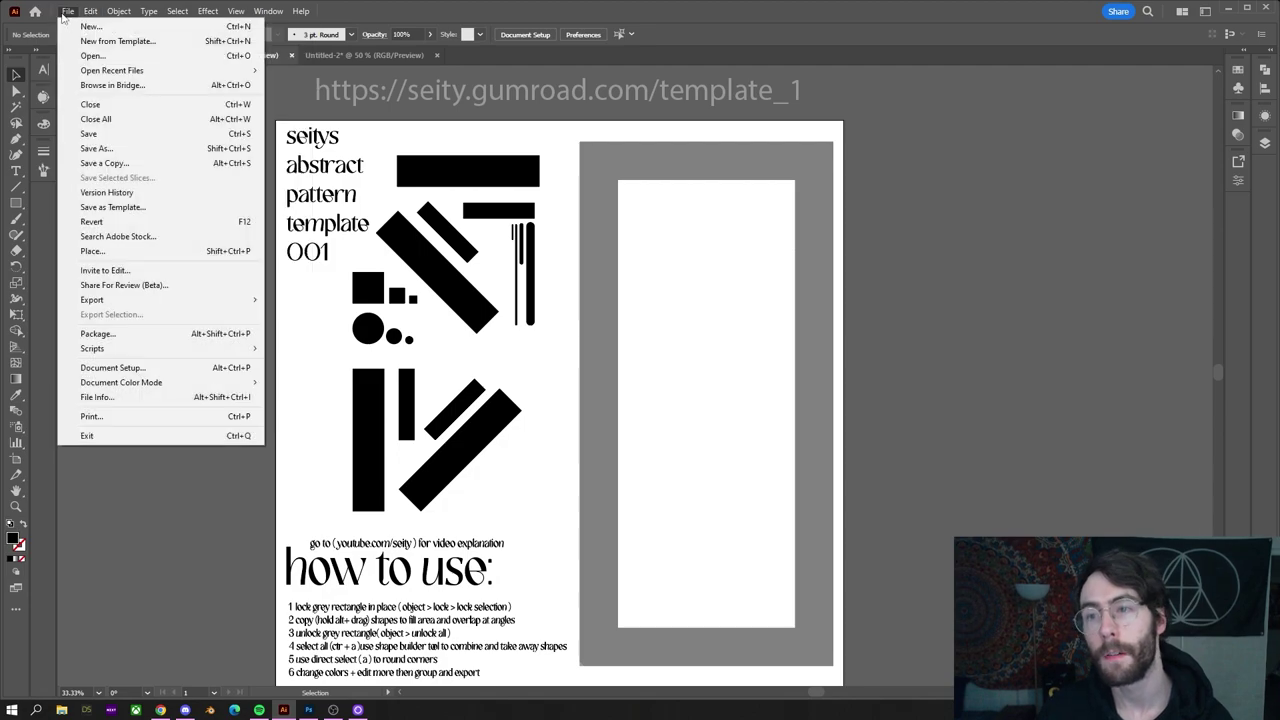
pyautogui.click(88, 27)
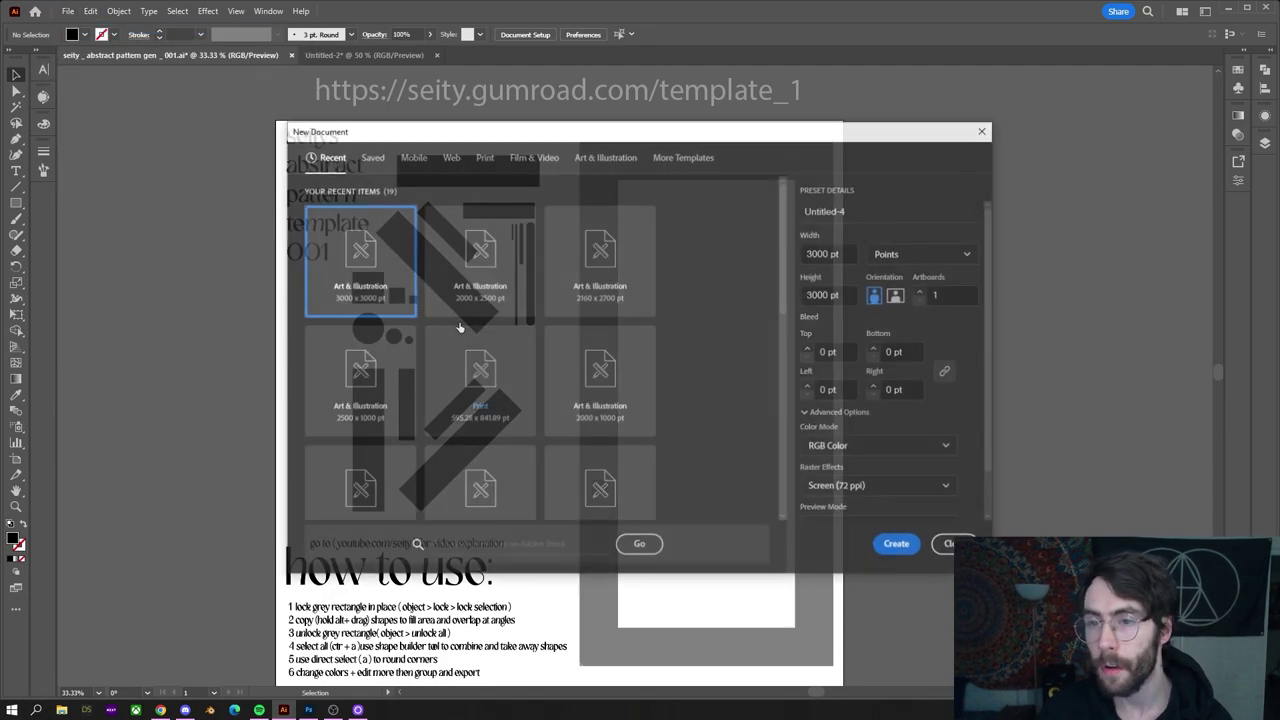
pyautogui.doubleClick(362, 263)
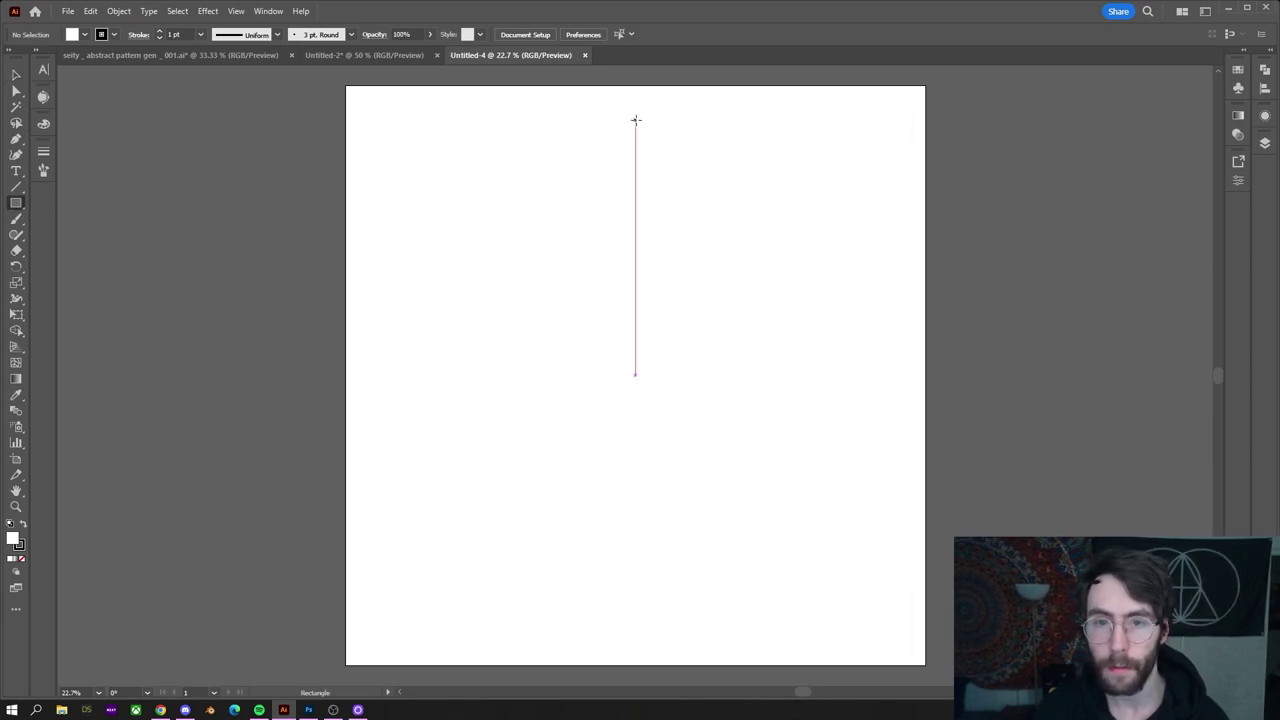
# Draw a tall rectangle on the artboard's right half with no fill and a brown stroke
pyautogui.moveTo(635, 120)
pyautogui.mouseDown()
pyautogui.moveTo(763, 251)
pyautogui.moveTo(873, 623)
pyautogui.moveTo(908, 652)
pyautogui.mouseUp()
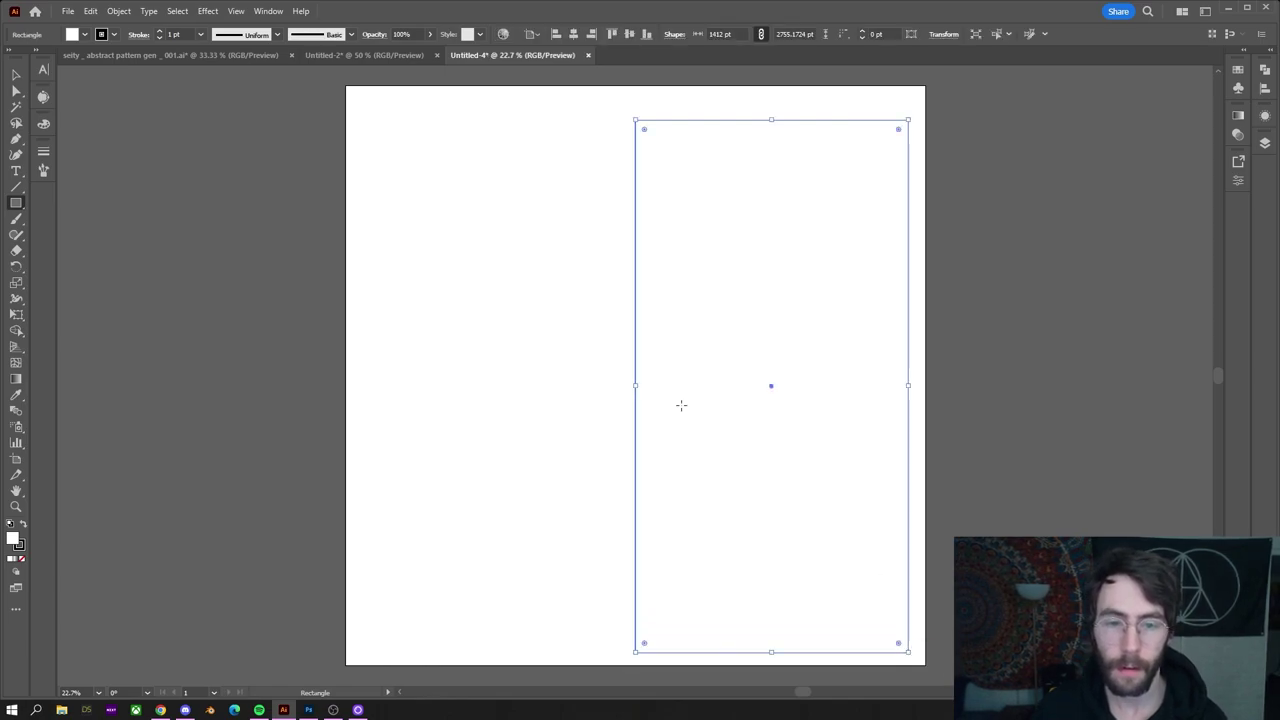
pyautogui.click(82, 35)
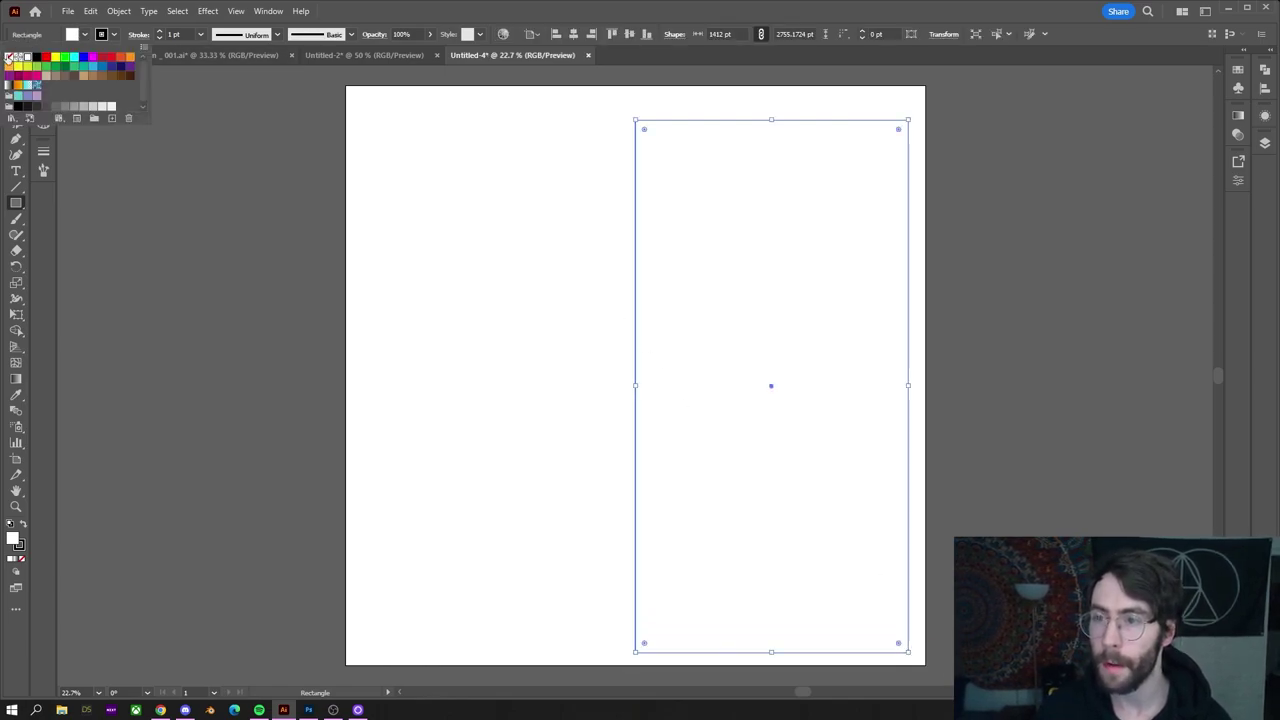
pyautogui.click(104, 34)
pyautogui.click(104, 34)
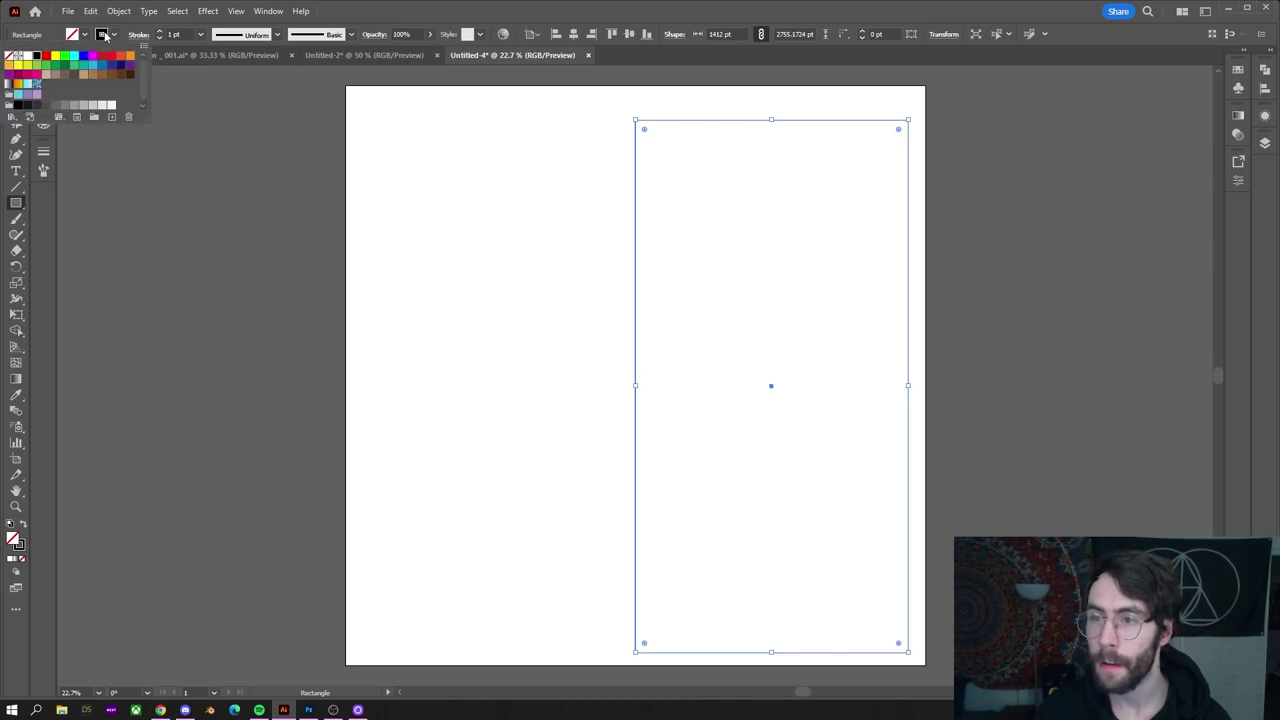
pyautogui.click(174, 34)
# Set the rectangle's stroke weight to 200 pt and move the frame up and left
pyautogui.click(178, 34)
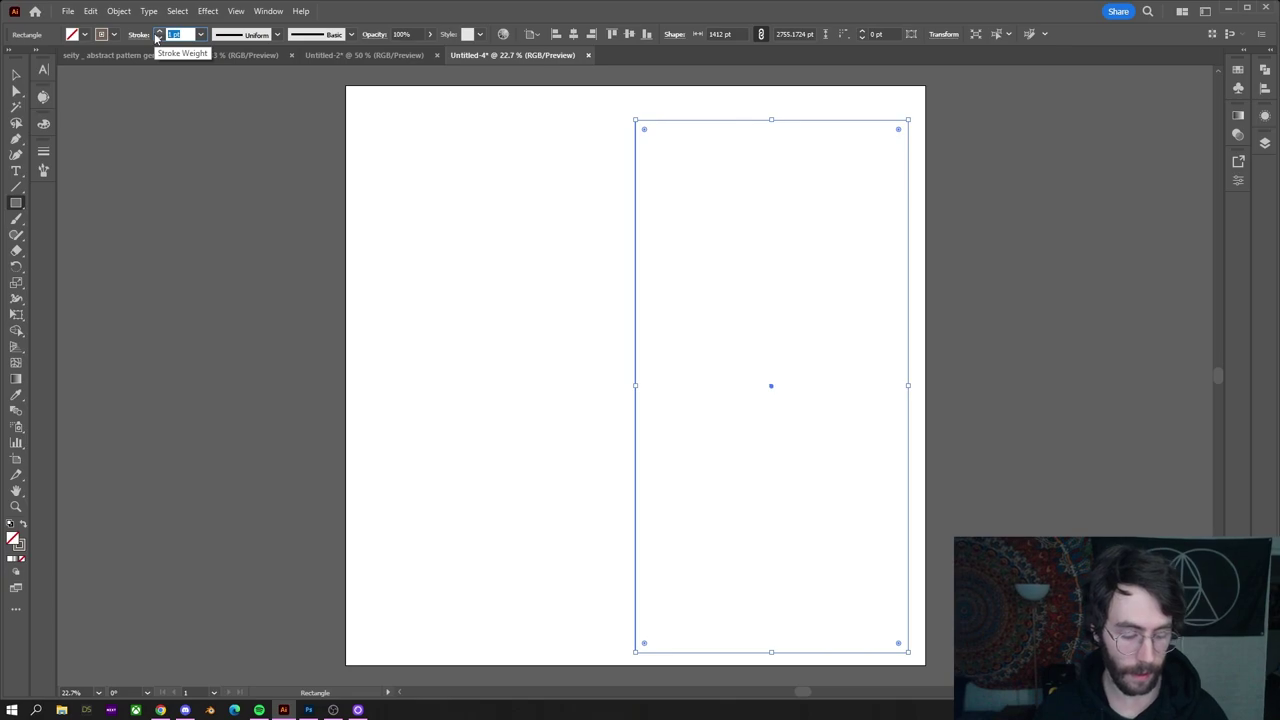
pyautogui.write('100')
pyautogui.press('Return')
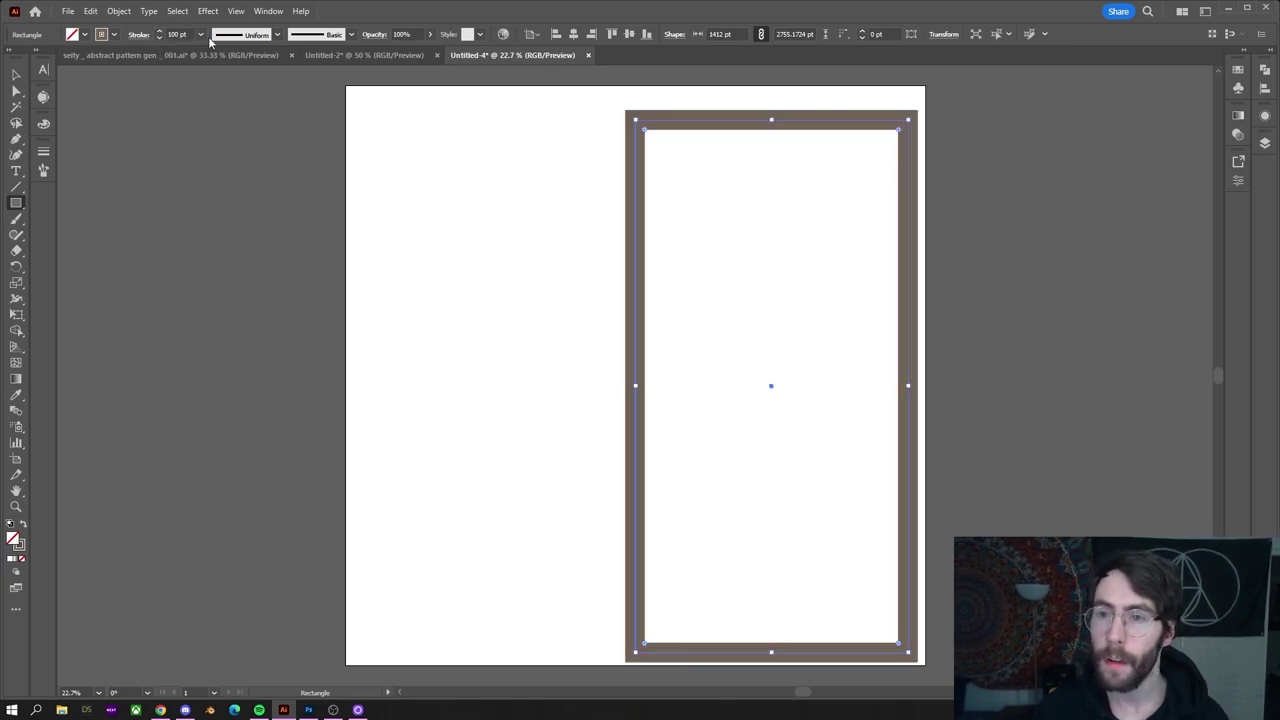
pyautogui.write('200')
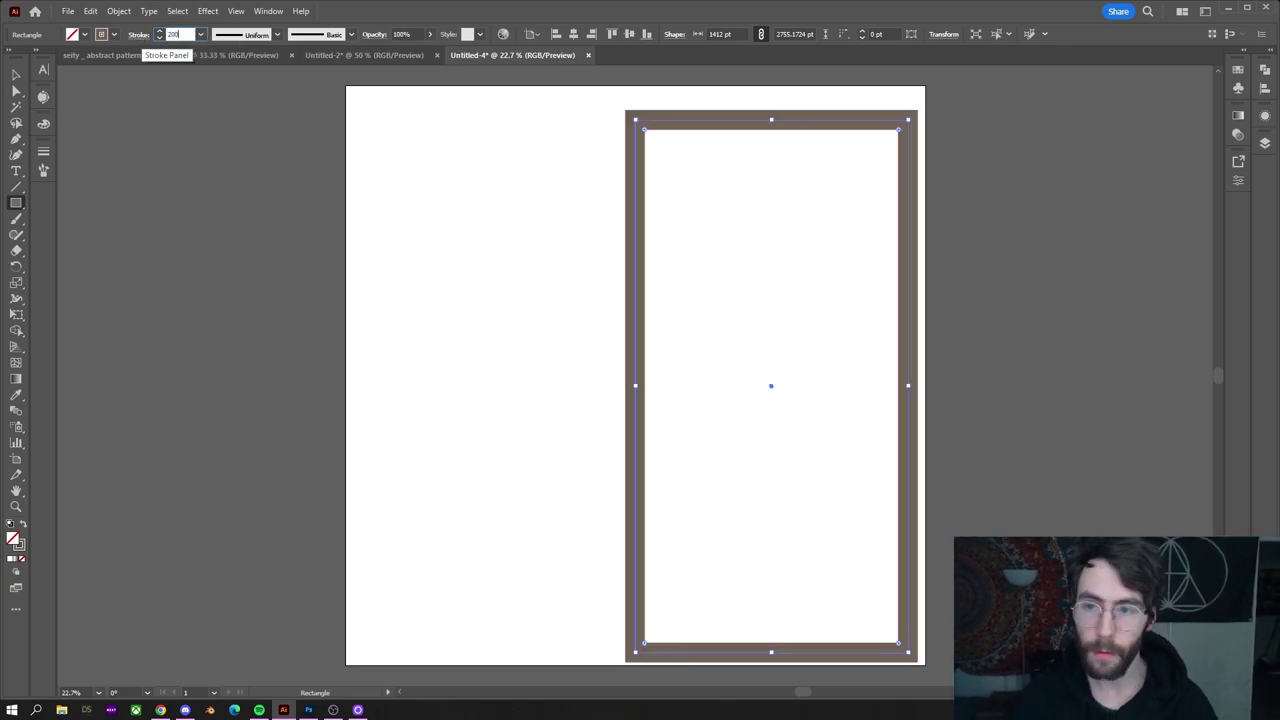
pyautogui.press('Return')
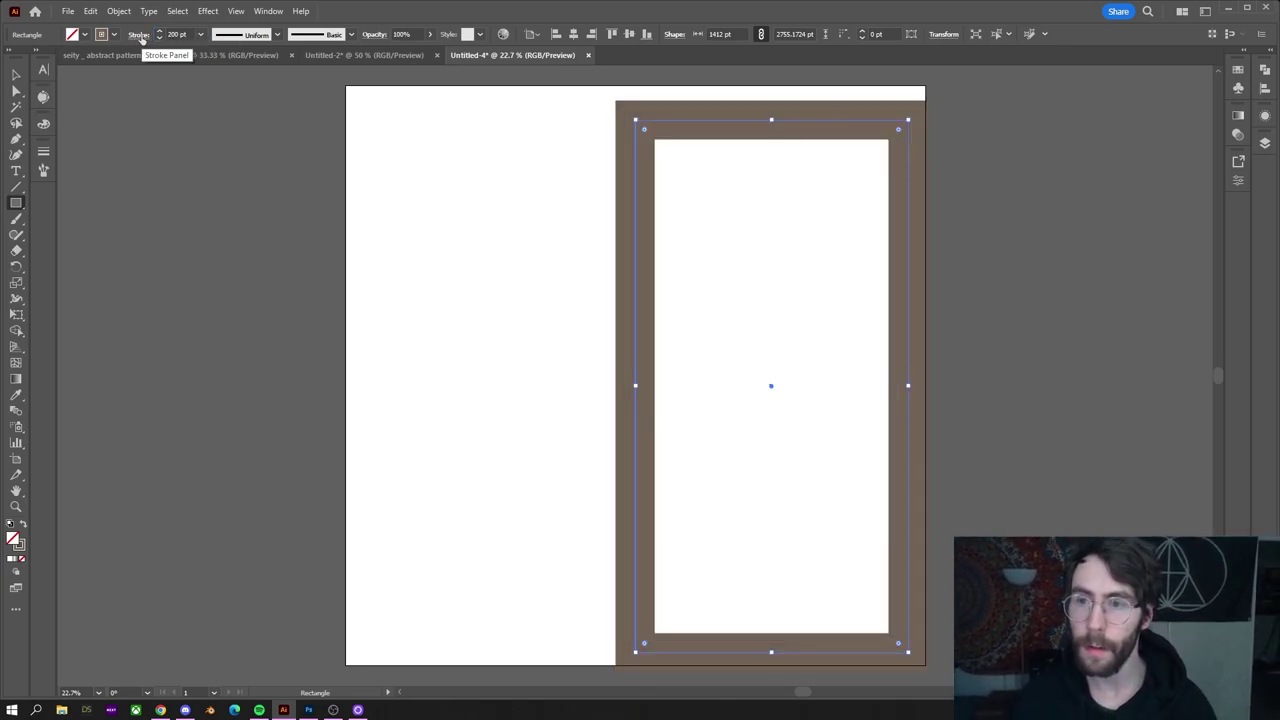
pyautogui.click(17, 74)
pyautogui.click(770, 148)
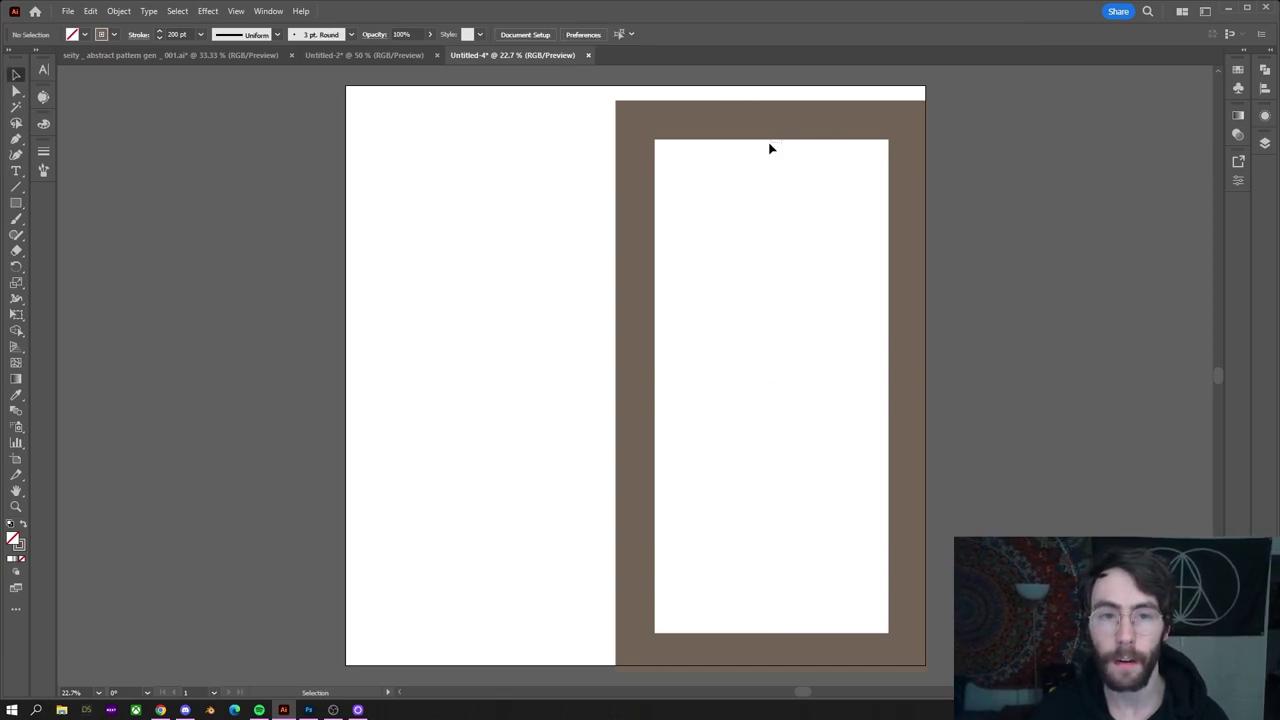
pyautogui.moveTo(770, 124); pyautogui.dragTo(715, 118)
# Expand the brown frame's fill and stroke into a solid shape
pyautogui.click(118, 11)
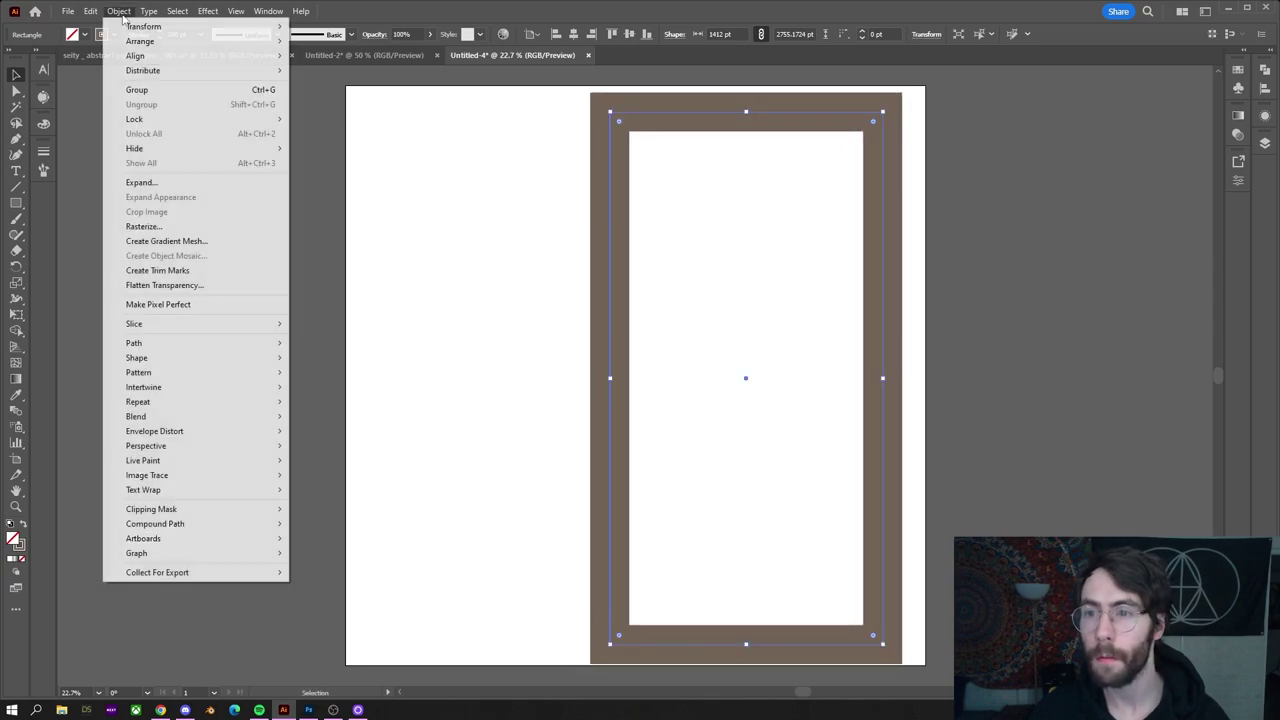
pyautogui.click(170, 183)
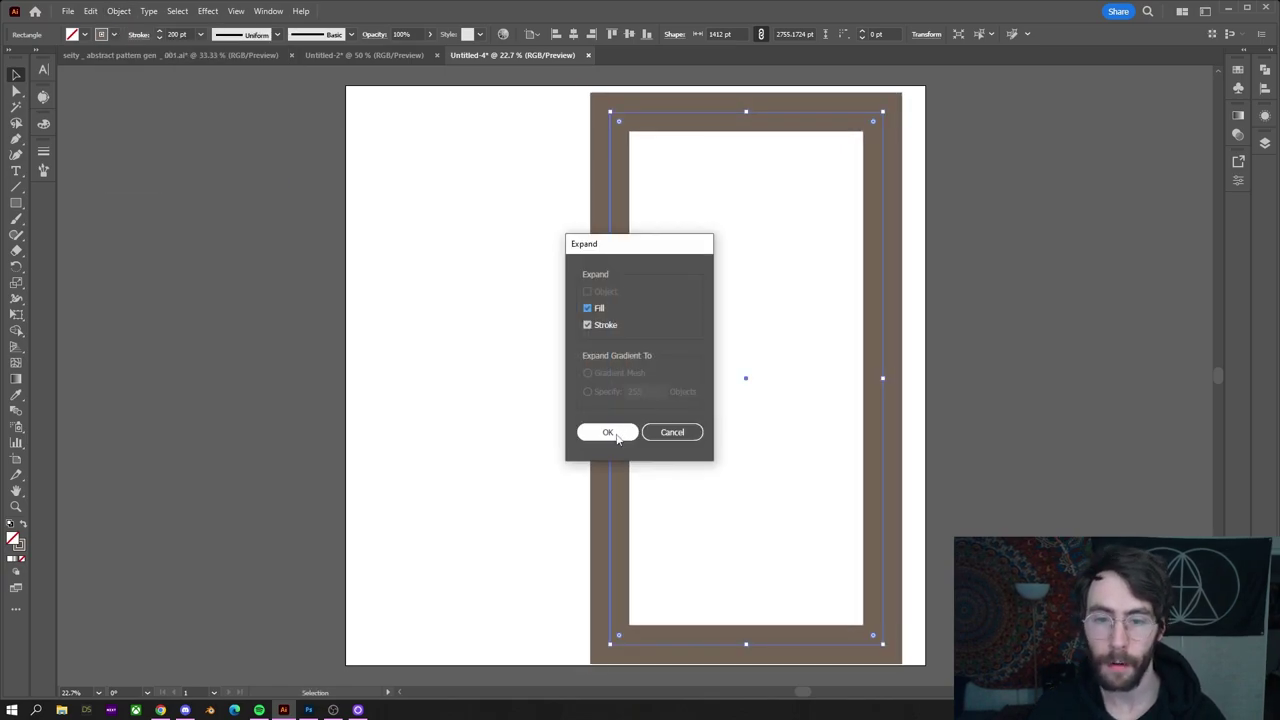
pyautogui.click(606, 431)
pyautogui.click(673, 255)
# Select the expanded frame group and lock it with Object > Lock > Selection
pyautogui.click(630, 98)
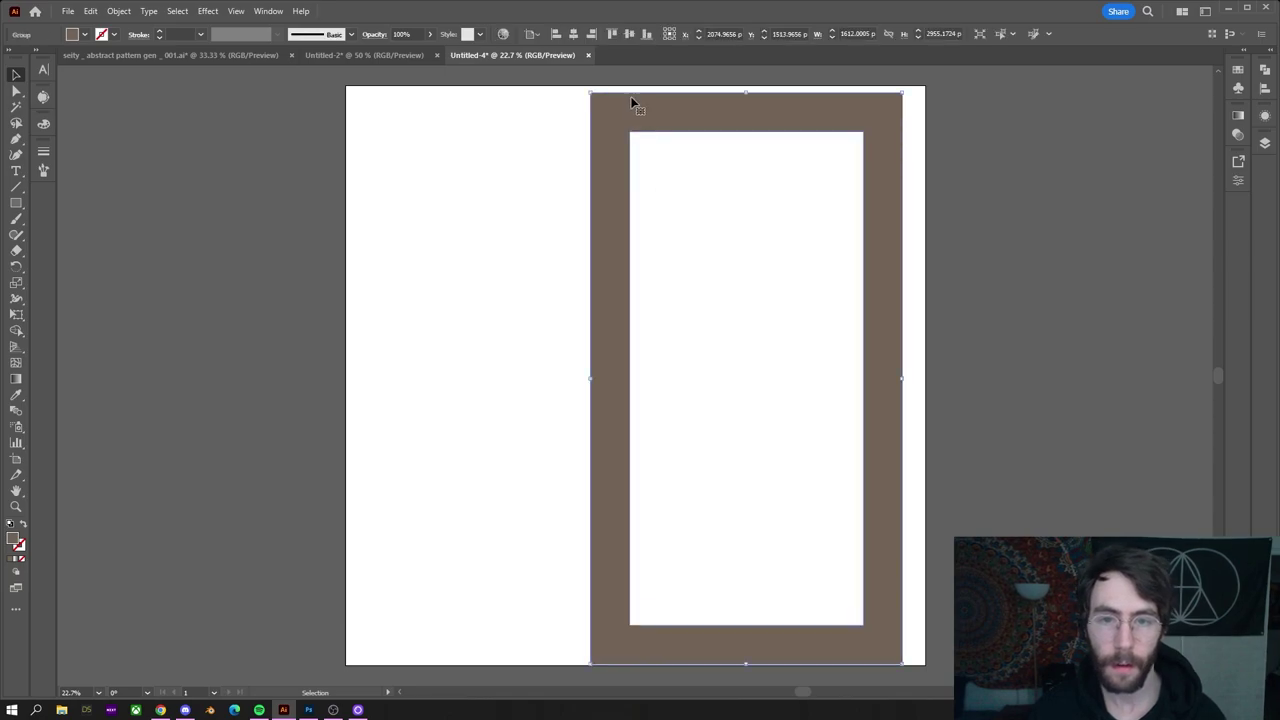
pyautogui.click(121, 11)
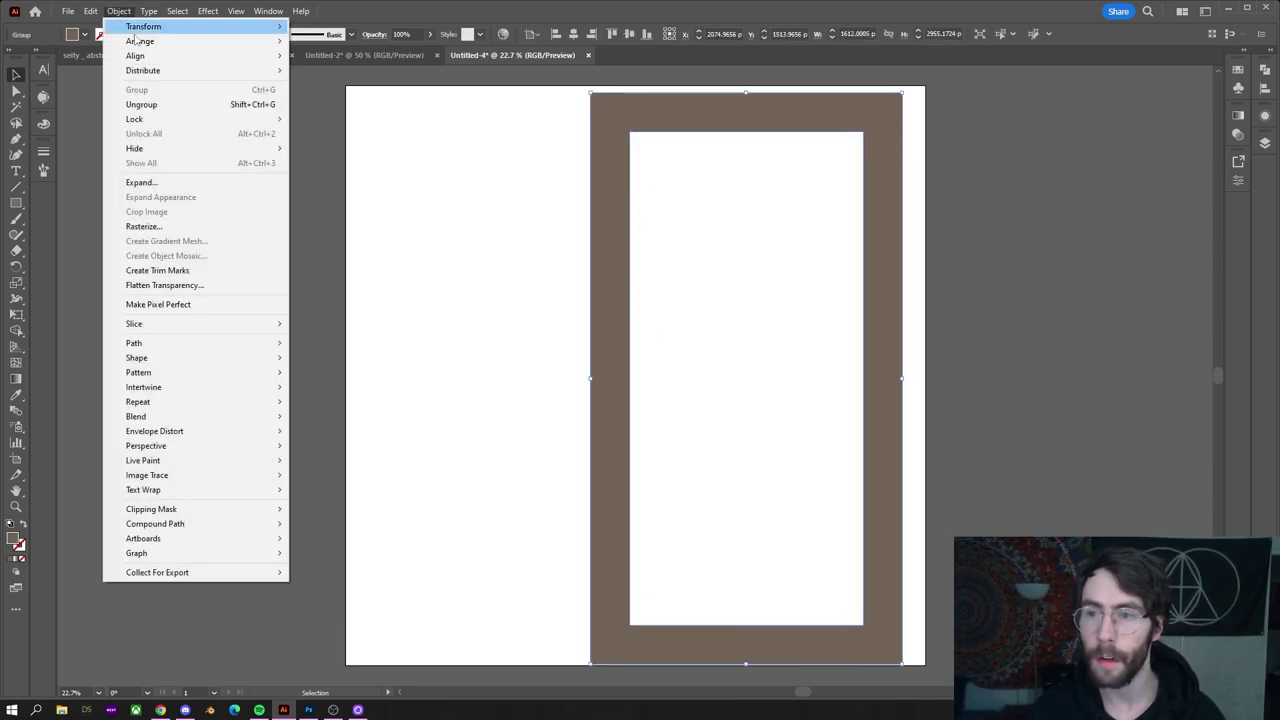
pyautogui.moveTo(165, 120)
pyautogui.click(352, 120)
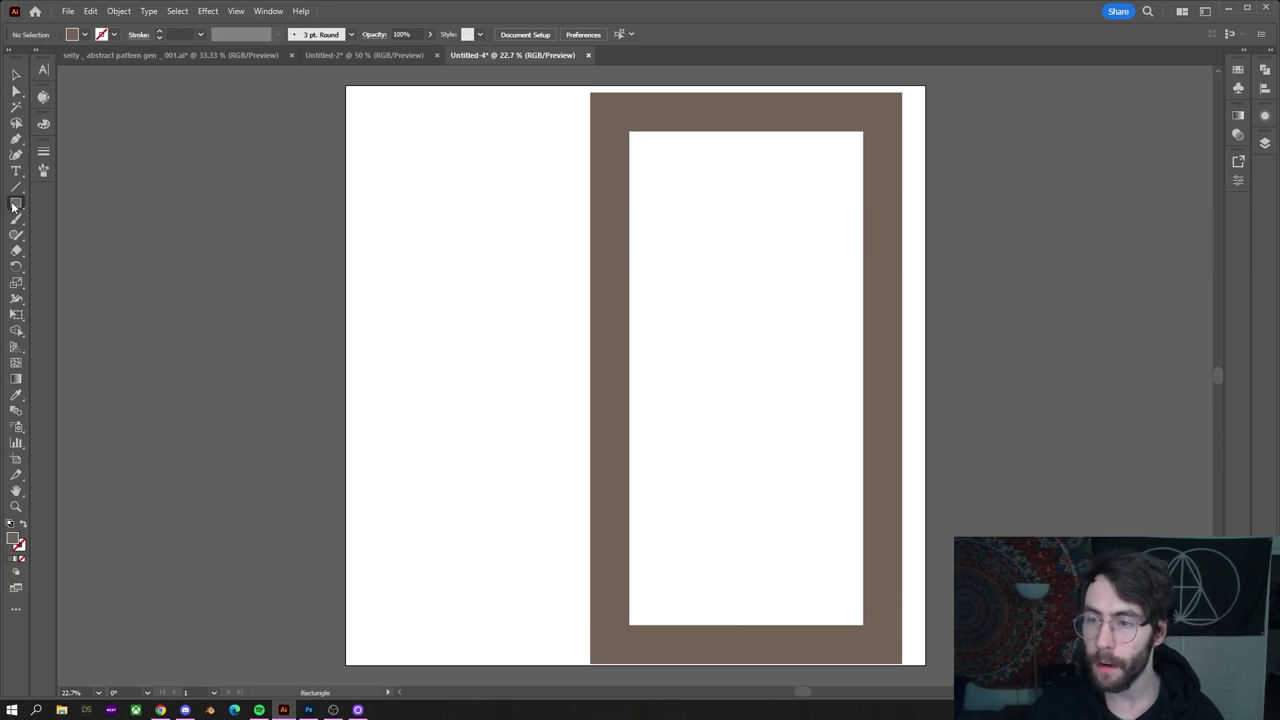
# Draw a tall black-filled bar near the artboard's left edge
pyautogui.click(78, 36)
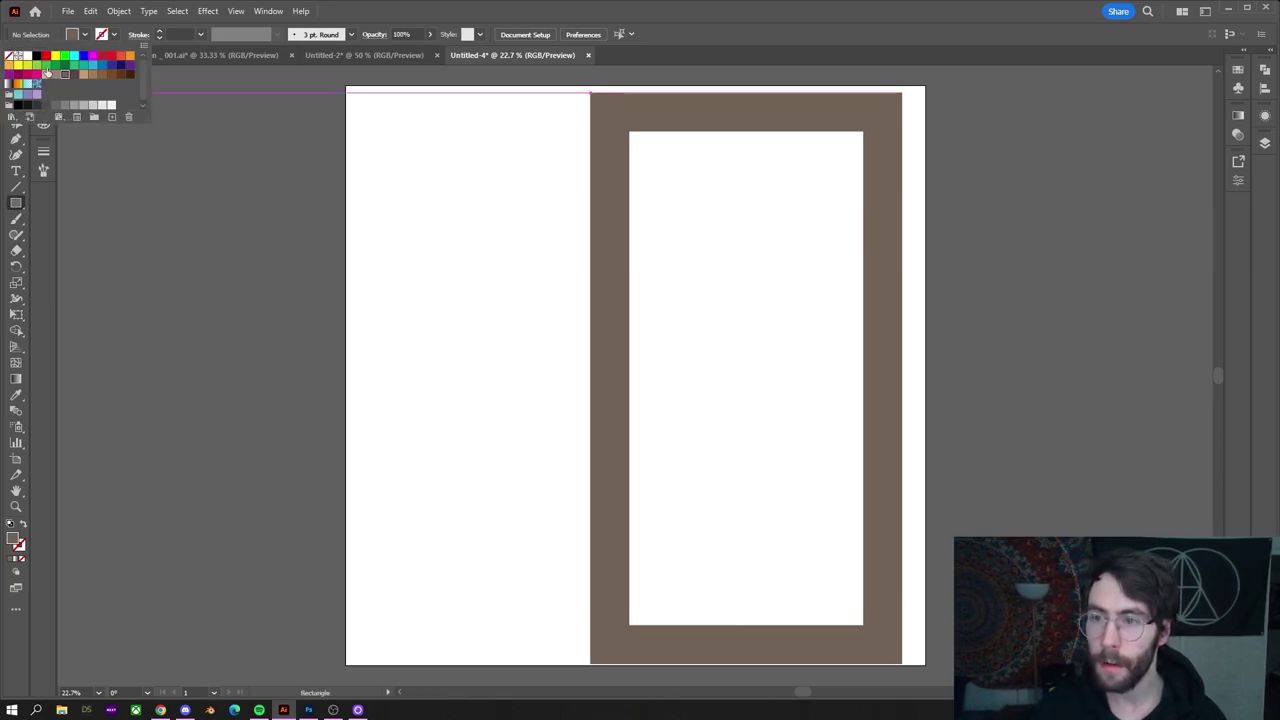
pyautogui.moveTo(388, 150); pyautogui.dragTo(427, 337)
pyautogui.click(17, 74)
pyautogui.hotkey('ctrl', 'shift', 'a')
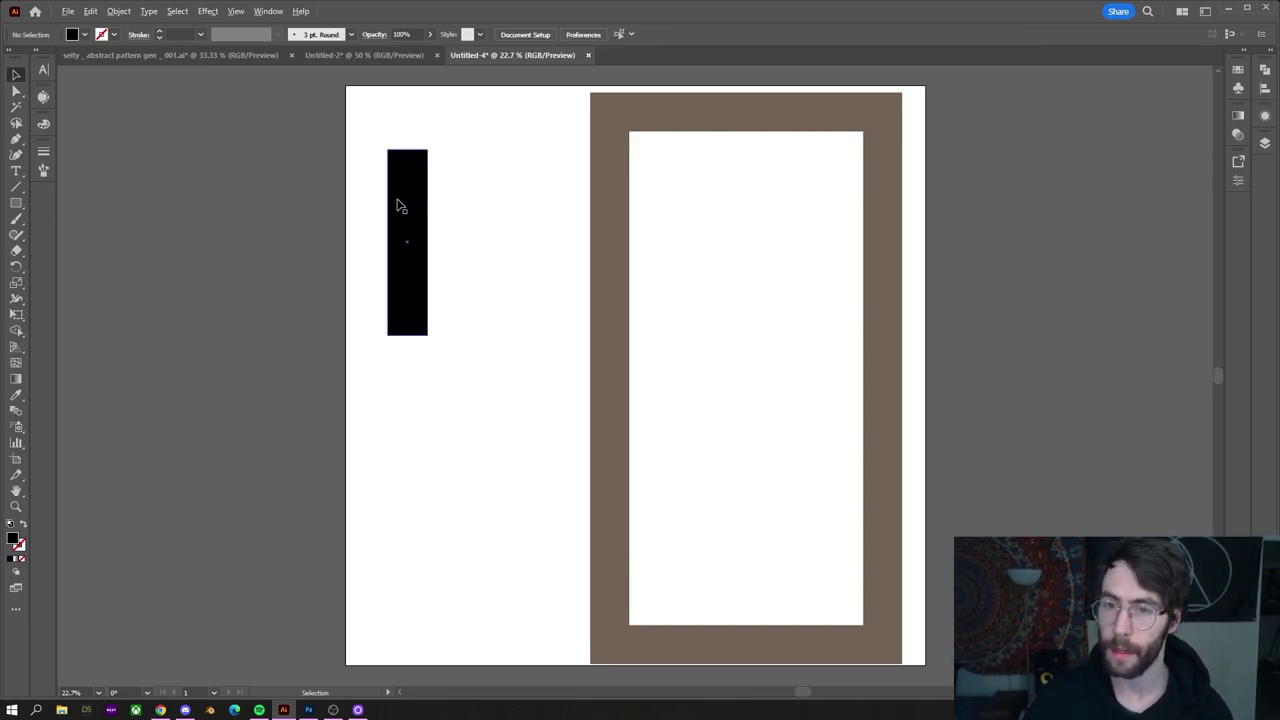
# Duplicate the bar into a 45° diagonal copy and a horizontal copy below it
pyautogui.moveTo(397, 205); pyautogui.dragTo(409, 423)
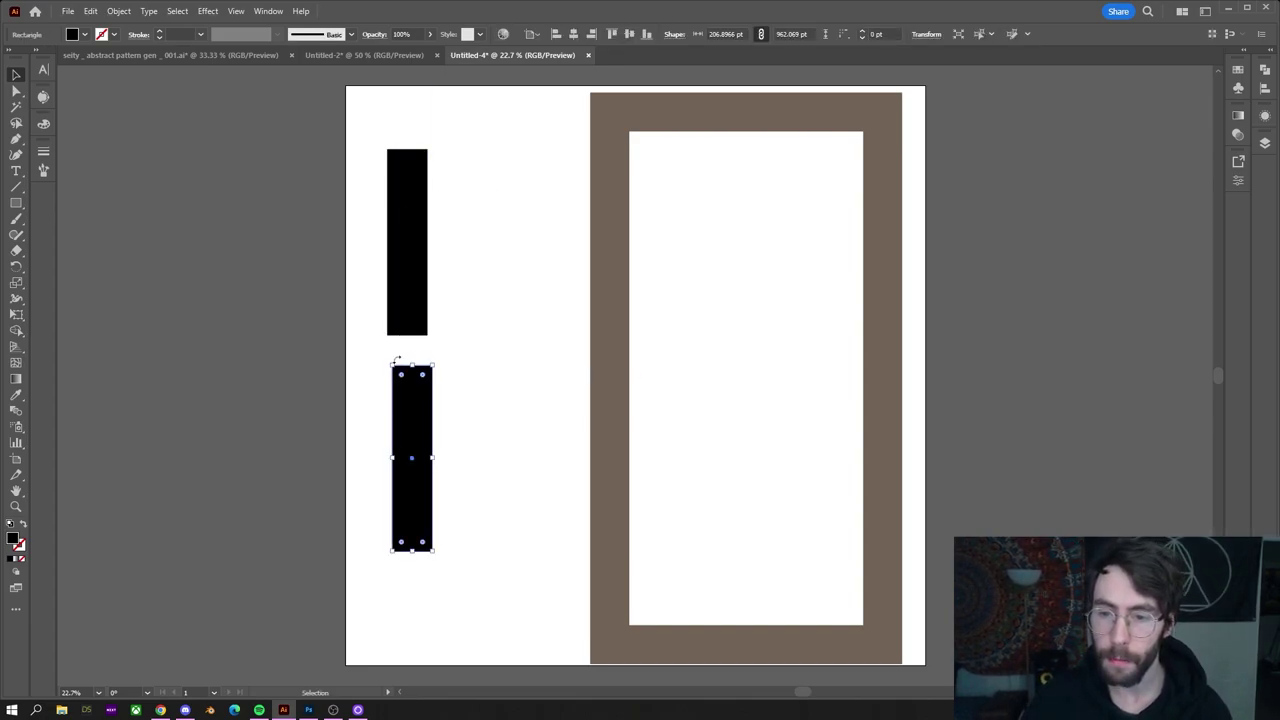
pyautogui.moveTo(396, 360); pyautogui.dragTo(434, 357)
pyautogui.moveTo(454, 431); pyautogui.dragTo(466, 368)
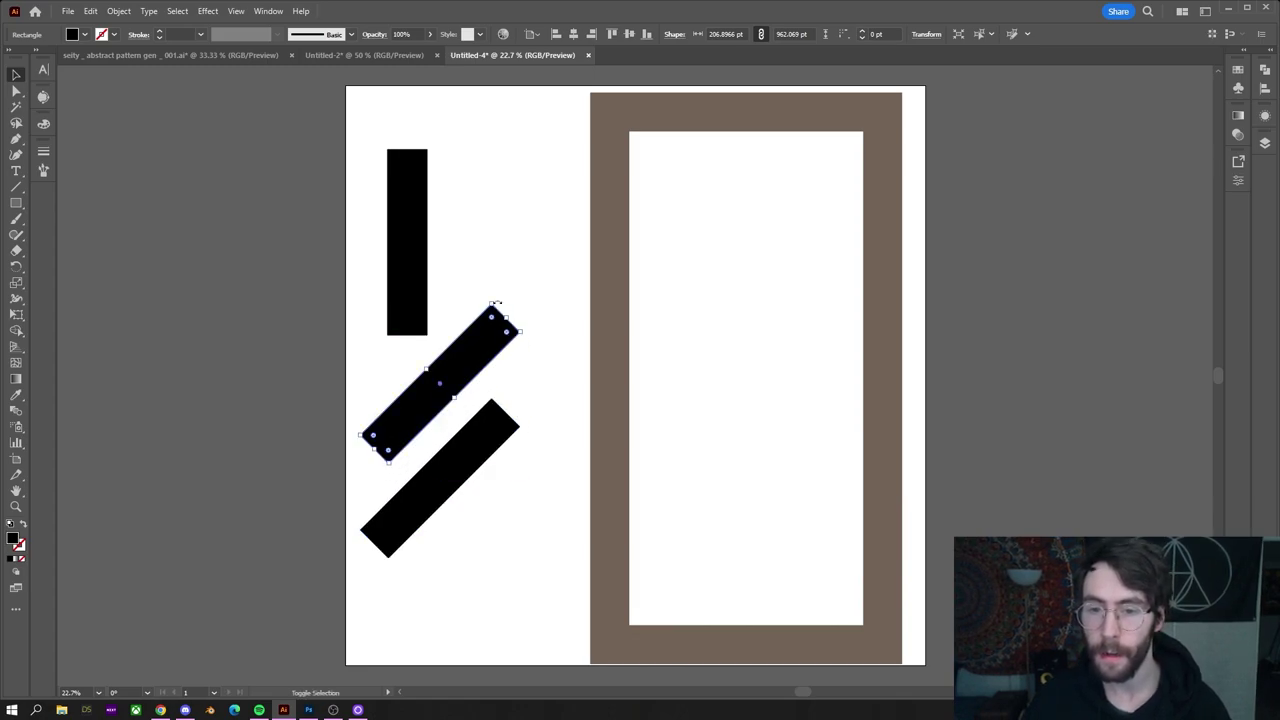
pyautogui.moveTo(496, 302); pyautogui.dragTo(287, 561)
# Duplicate all four black bars onto the pasteboard beside the artboard
pyautogui.click(509, 551)
pyautogui.moveTo(507, 584); pyautogui.dragTo(228, 196)
pyautogui.moveTo(410, 292); pyautogui.dragTo(233, 134)
pyautogui.moveTo(306, 389); pyautogui.dragTo(630, 500)
pyautogui.moveTo(605, 405); pyautogui.dragTo(572, 387)
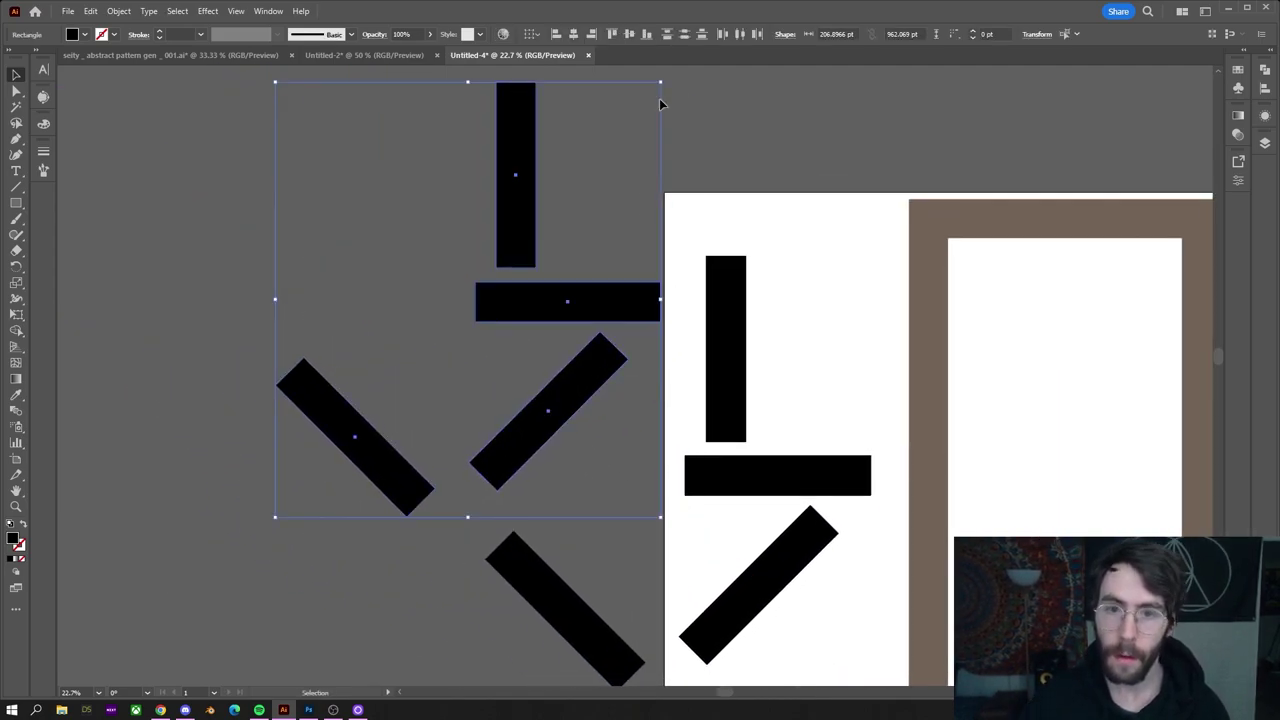
# Resize the copied bars to a third of their width (/3) and half their height (/2)
pyautogui.click(836, 34)
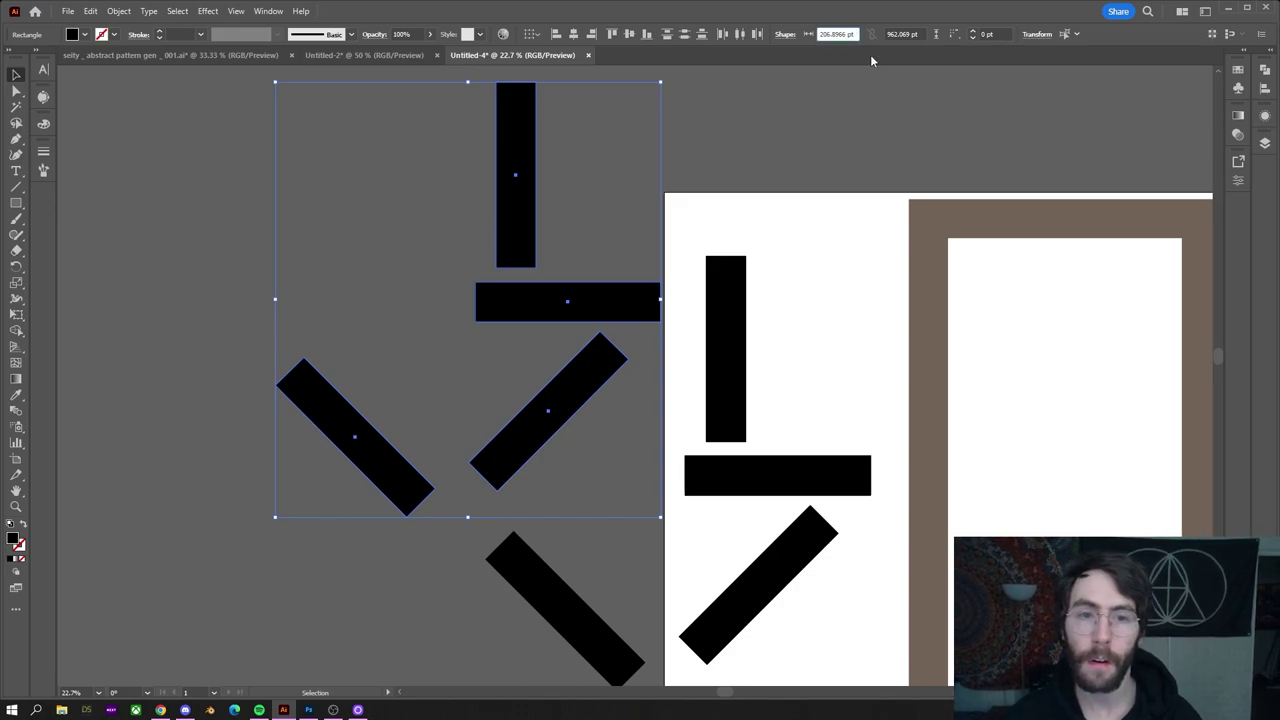
pyautogui.write('/3')
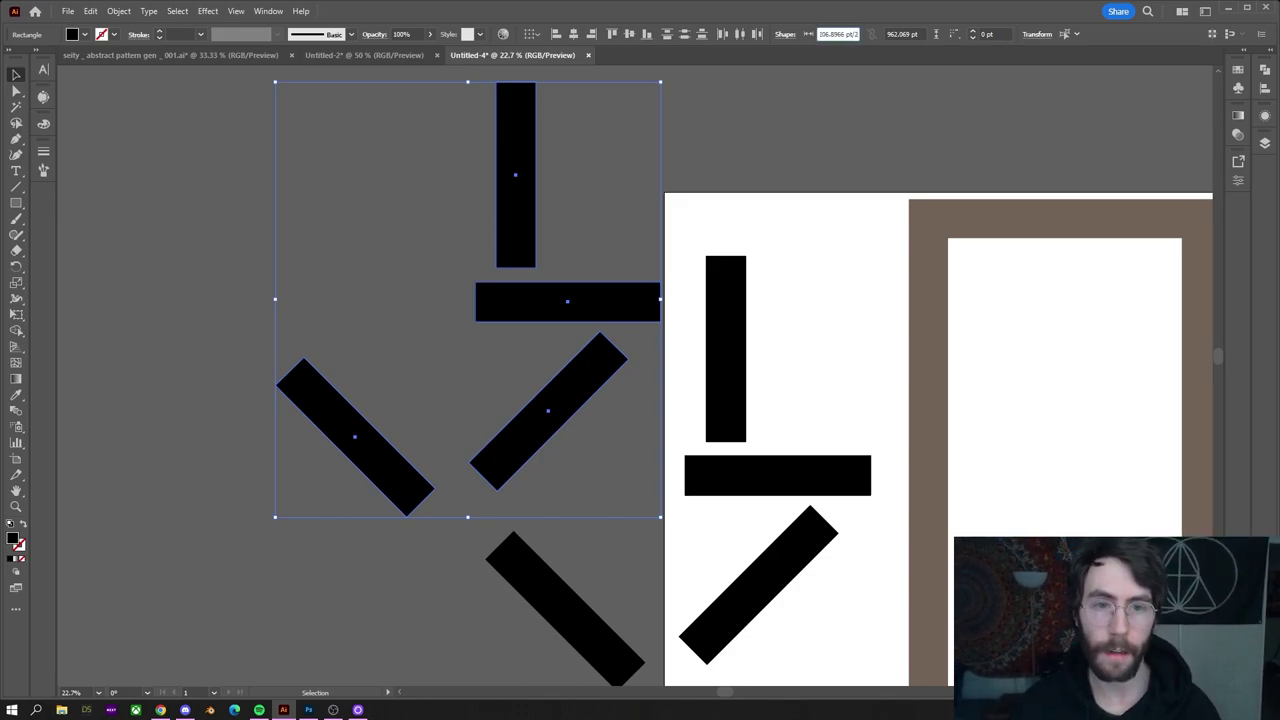
pyautogui.press('Return')
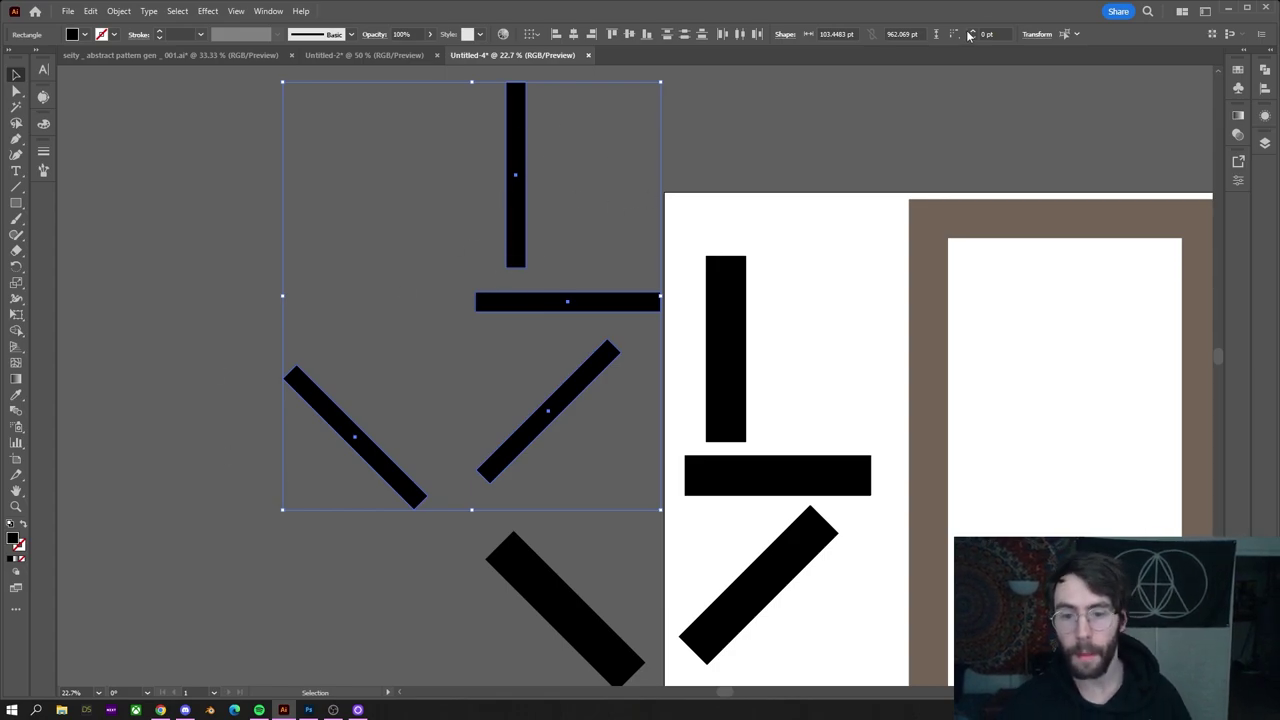
pyautogui.click(924, 34)
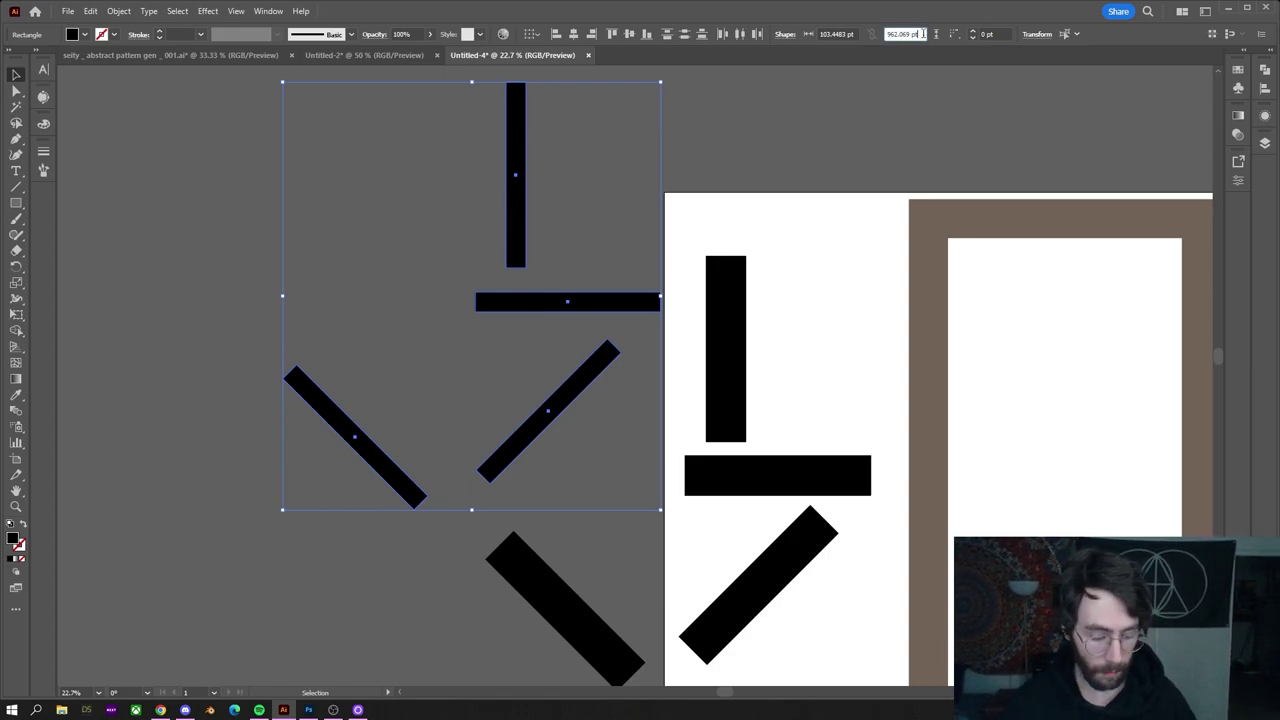
pyautogui.write('/2')
pyautogui.press('Return')
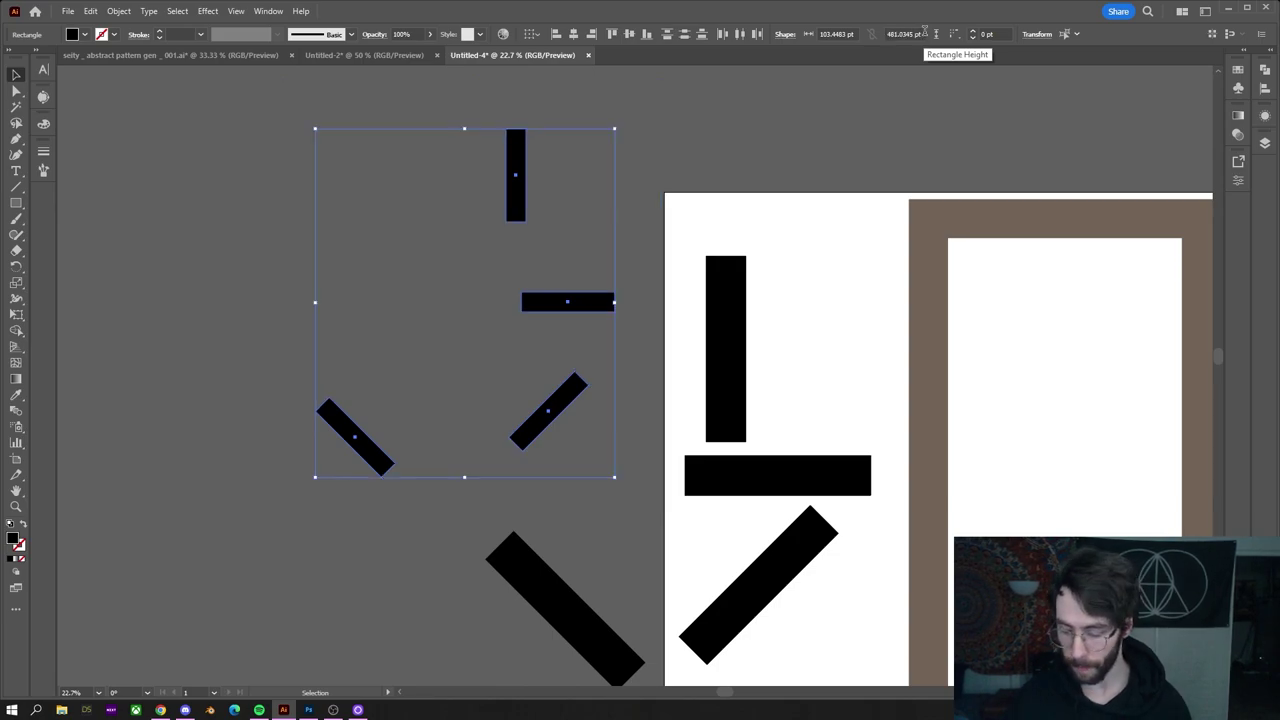
pyautogui.hotkey('ctrl', 'z')
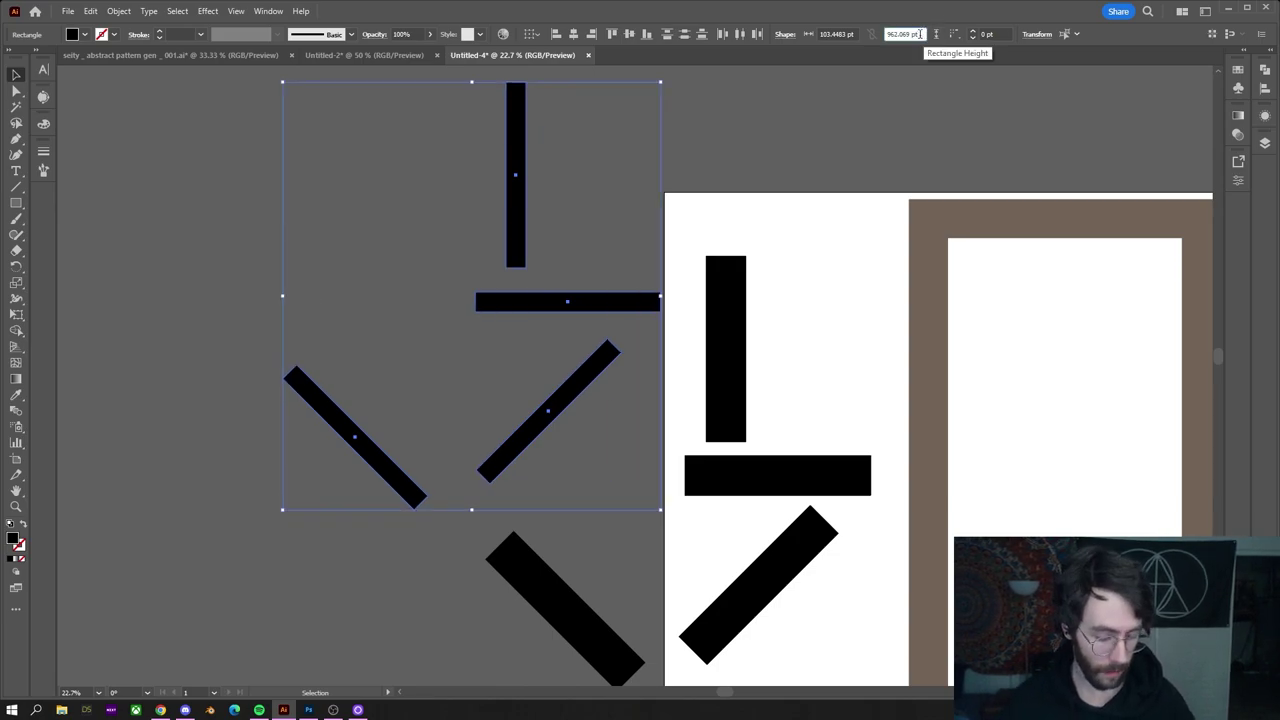
pyautogui.press('Return')
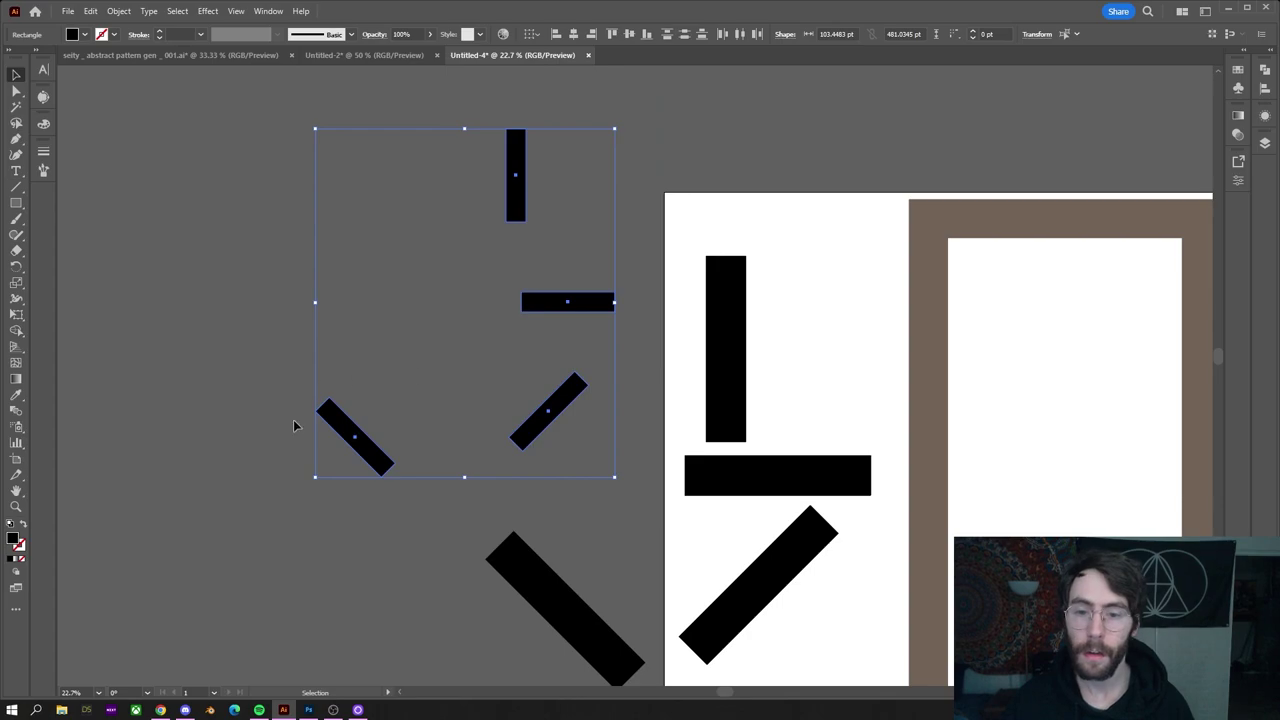
pyautogui.click(440, 378)
pyautogui.scroll(-2, 561, 375)
# Move the small diagonal, horizontal and tall bars from the pasteboard onto the left panel
pyautogui.scroll(2, 566, 380)
pyautogui.scroll(-3, 540, 368)
pyautogui.hscroll(3, 540, 368)
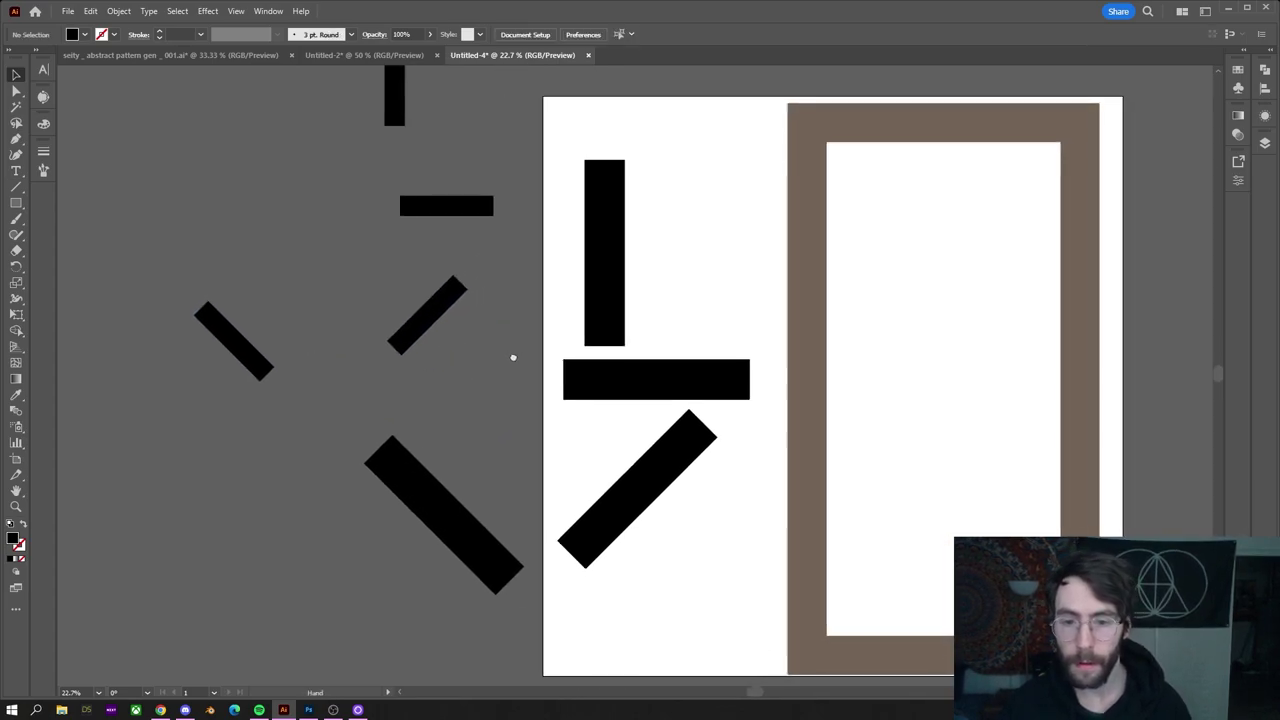
pyautogui.moveTo(477, 343); pyautogui.dragTo(725, 213)
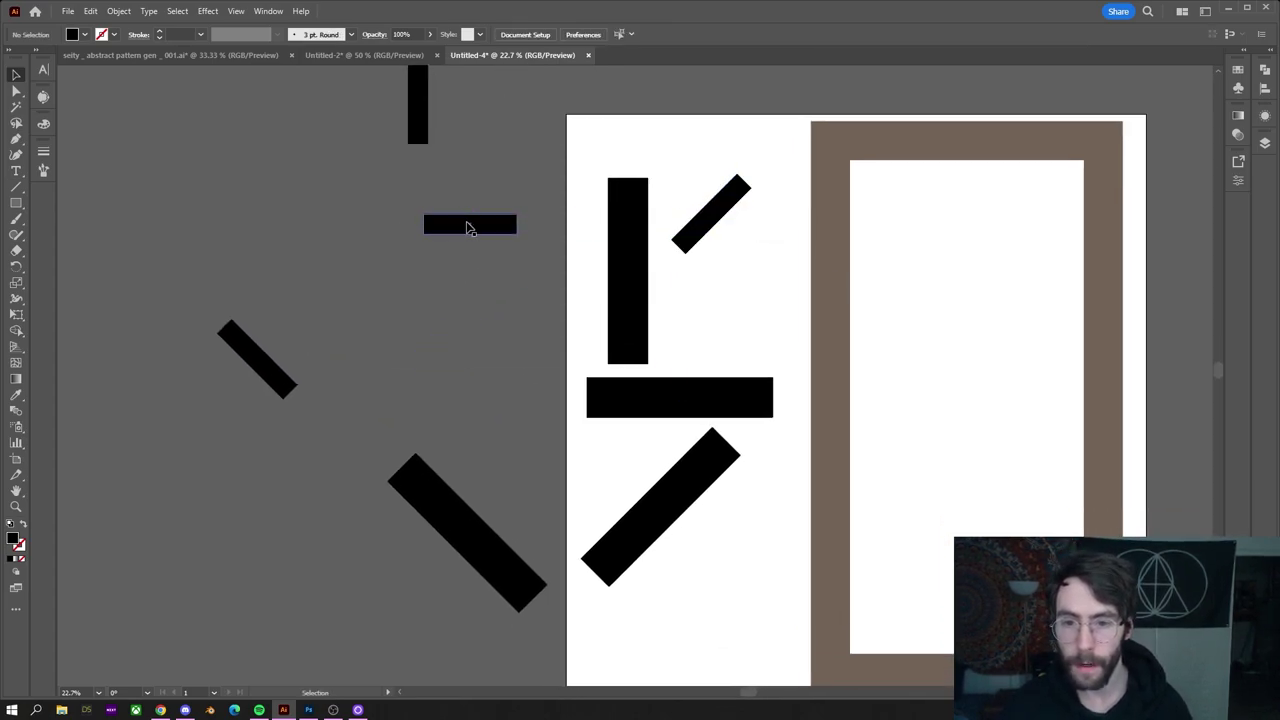
pyautogui.moveTo(466, 223); pyautogui.dragTo(734, 261)
pyautogui.moveTo(425, 130); pyautogui.dragTo(762, 608)
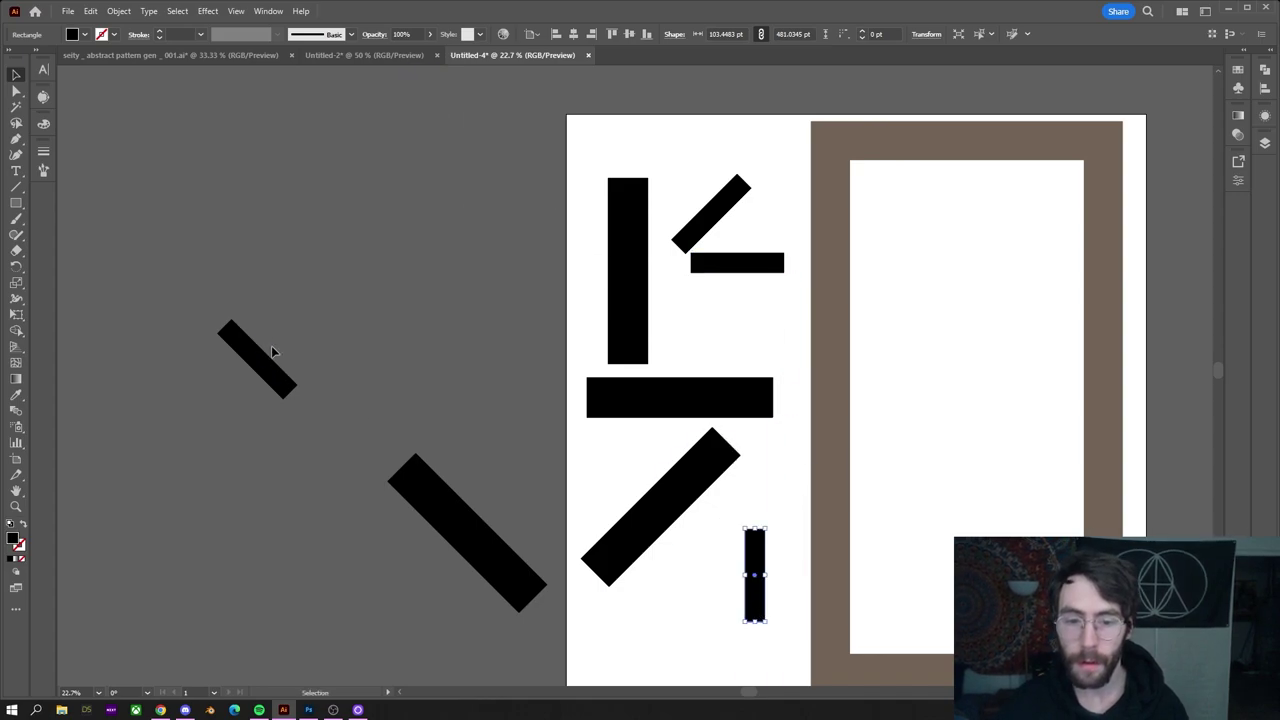
pyautogui.moveTo(260, 366); pyautogui.dragTo(662, 631)
# Duplicate the large diagonal bar below the artboard and shrink it into a small diamond
pyautogui.scroll(-4, 626, 463)
pyautogui.hscroll(2, 626, 463)
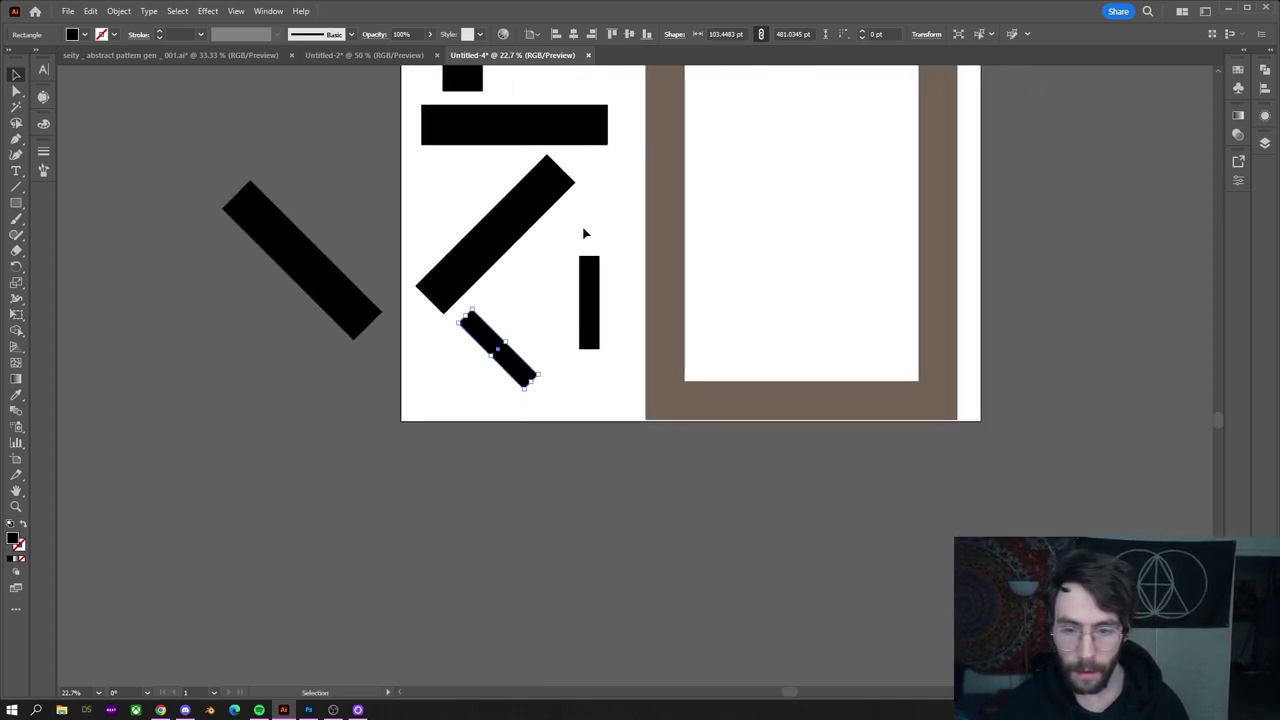
pyautogui.moveTo(522, 218); pyautogui.dragTo(540, 506)
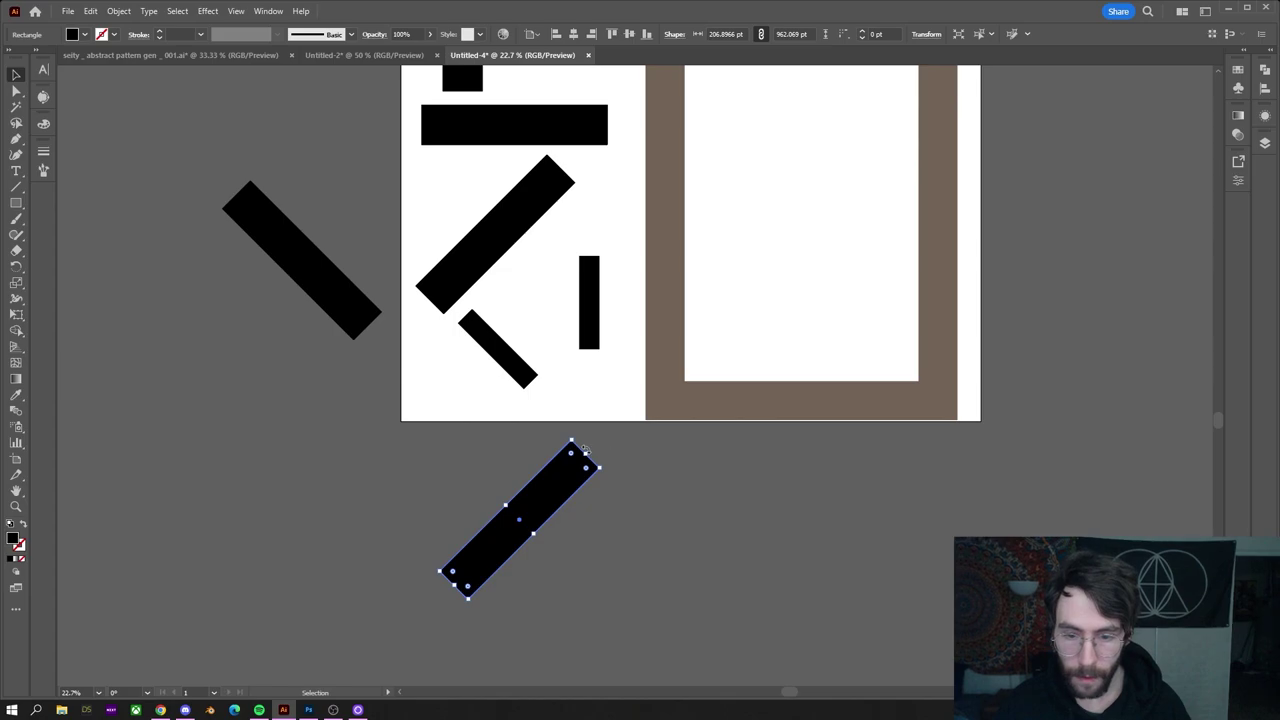
pyautogui.moveTo(588, 455); pyautogui.dragTo(666, 580)
# Halve the width and height of the copied circle-and-diamond pair to 103.4 pt
pyautogui.keyDown('shift'); pyautogui.click(626, 514); pyautogui.keyUp('shift')
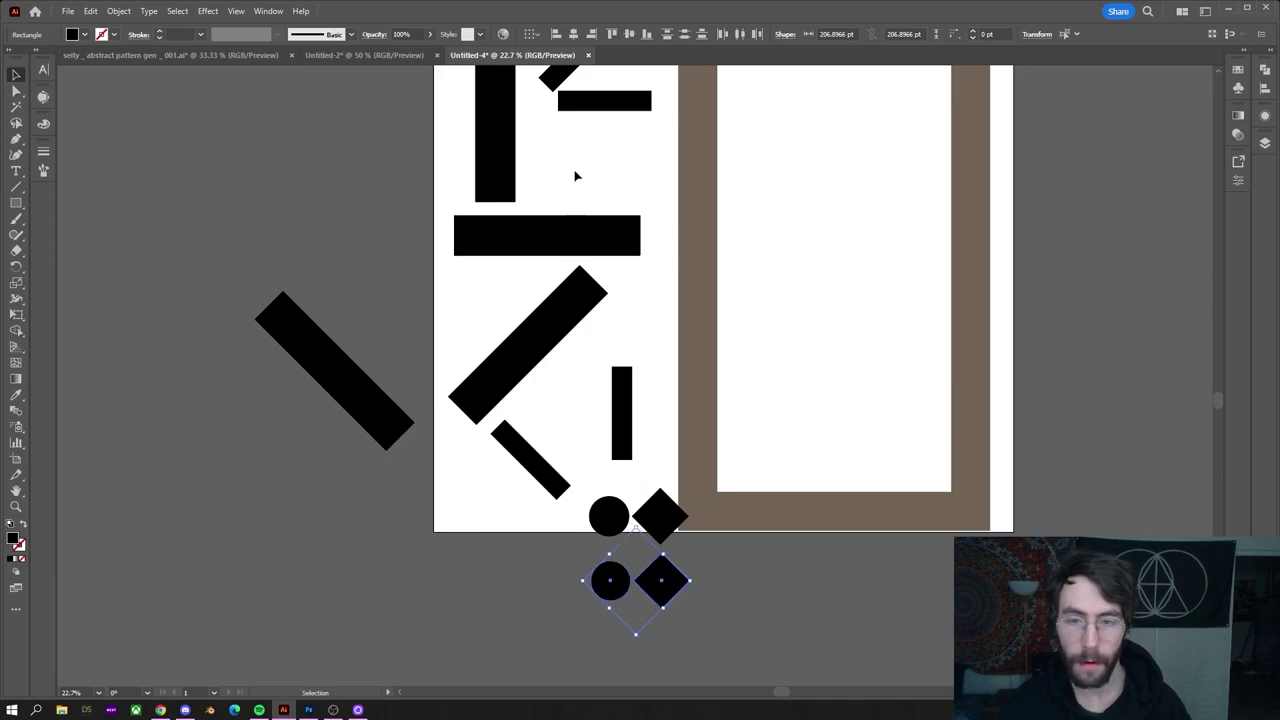
pyautogui.click(856, 34)
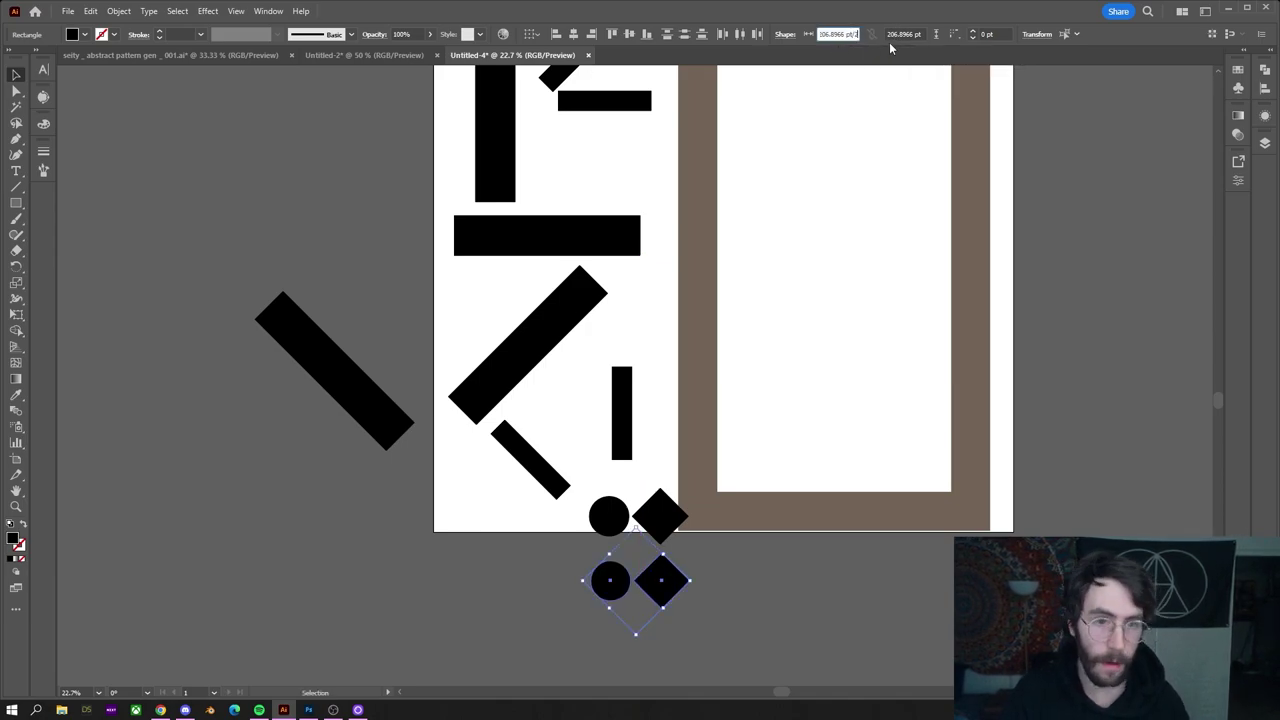
pyautogui.write('/2')
pyautogui.press('Tab')
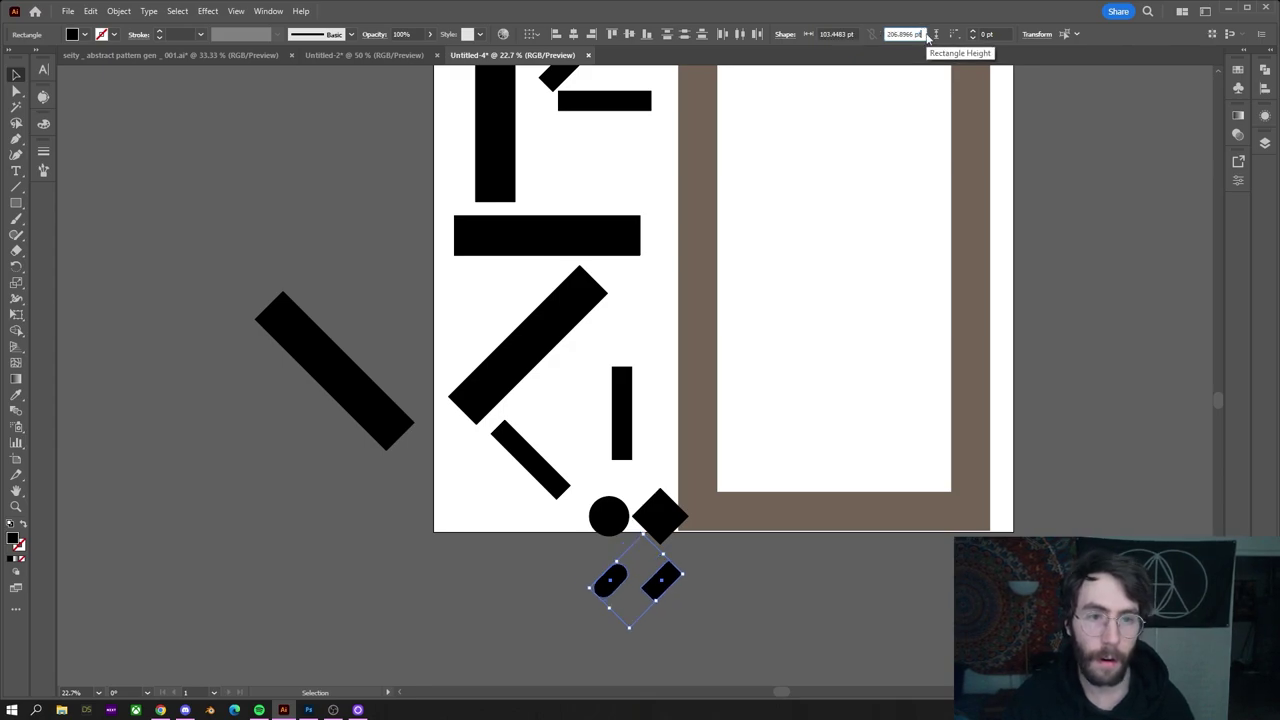
pyautogui.write('/2')
pyautogui.press('Return')
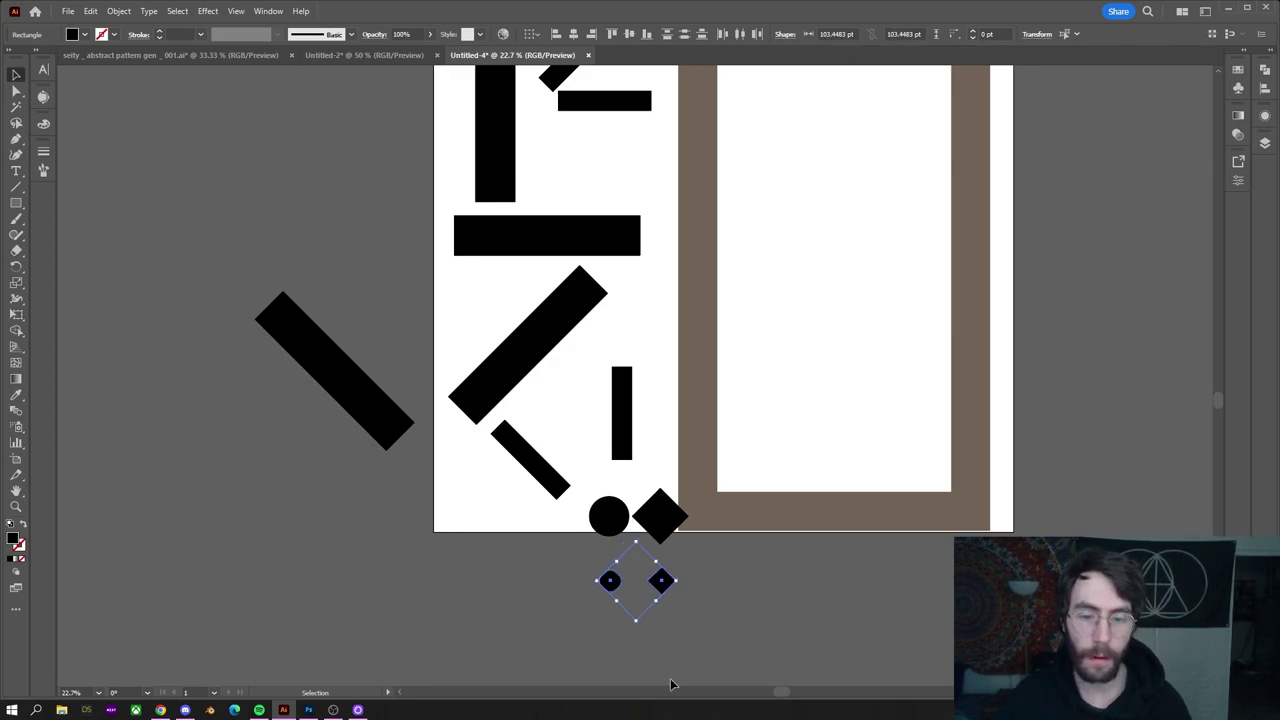
pyautogui.click(700, 609)
# Move the full-size circle and diamond into the artboard's lower-left corner
pyautogui.moveTo(587, 508); pyautogui.dragTo(443, 494)
pyautogui.click(623, 478)
pyautogui.moveTo(631, 323); pyautogui.dragTo(560, 450)
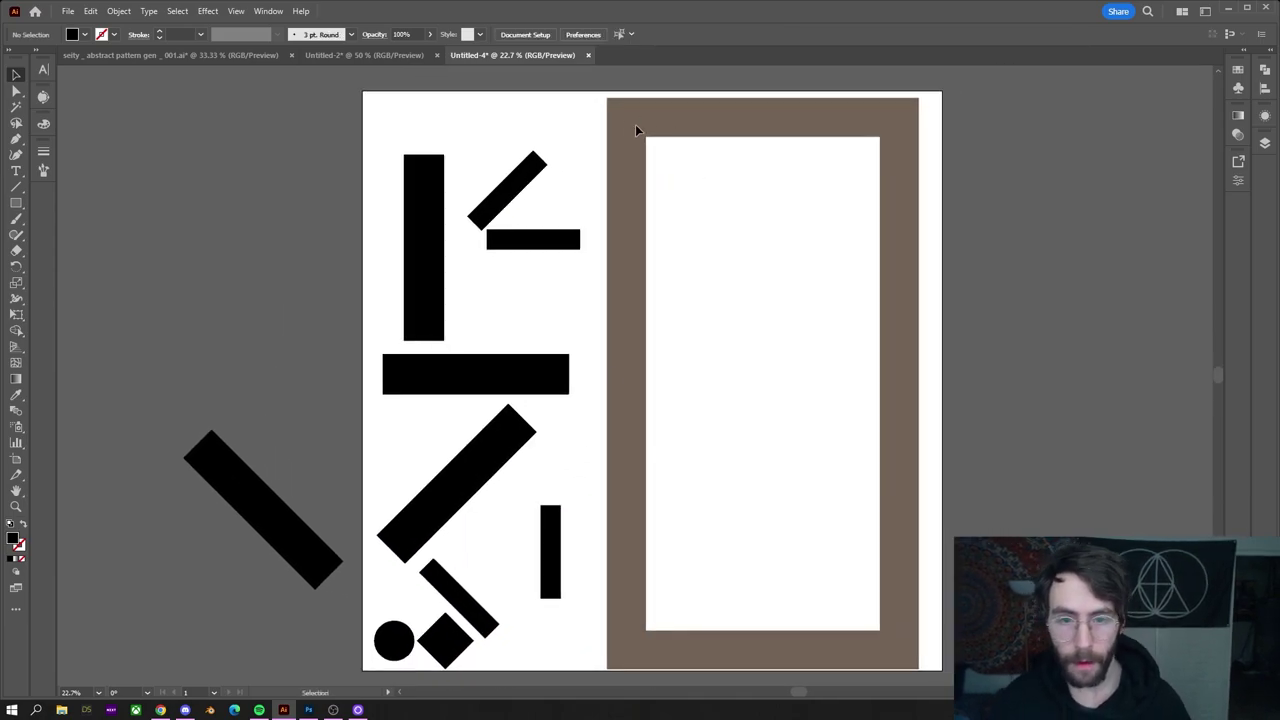
pyautogui.moveTo(58, 121); pyautogui.dragTo(593, 615)
# Send the selected black shapes behind the brown frame
pyautogui.rightClick(500, 420)
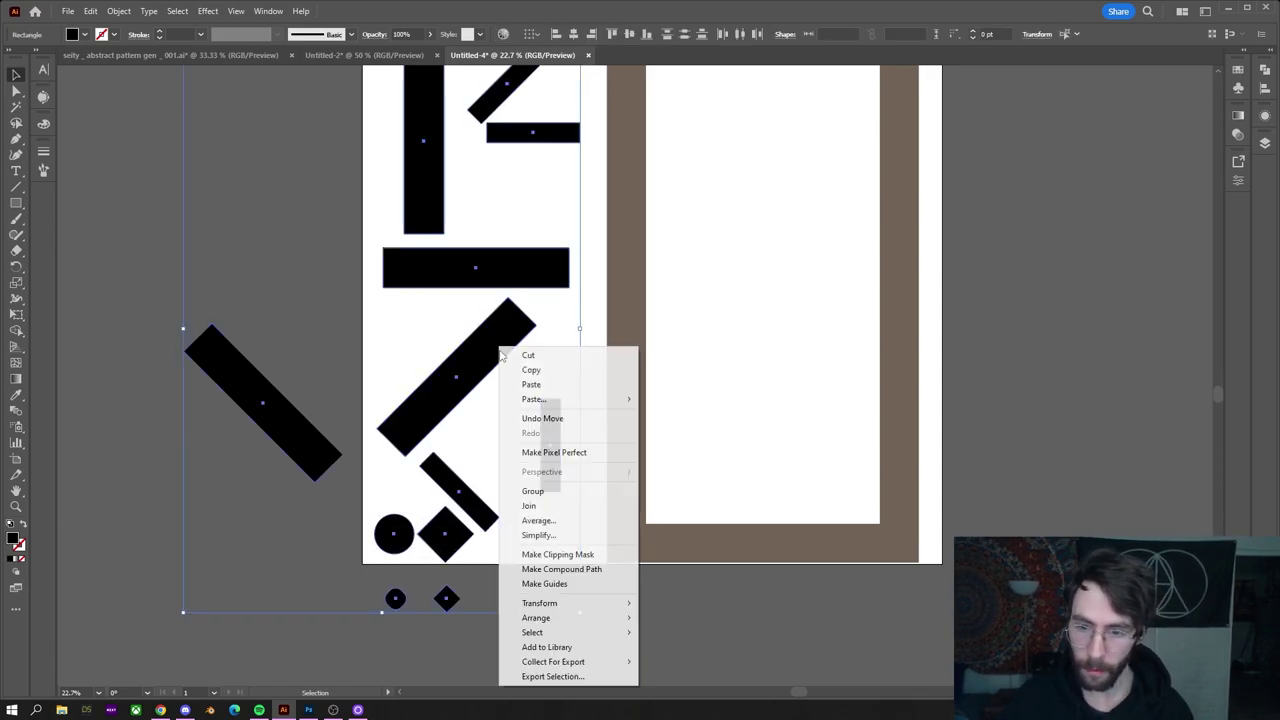
pyautogui.moveTo(577, 622)
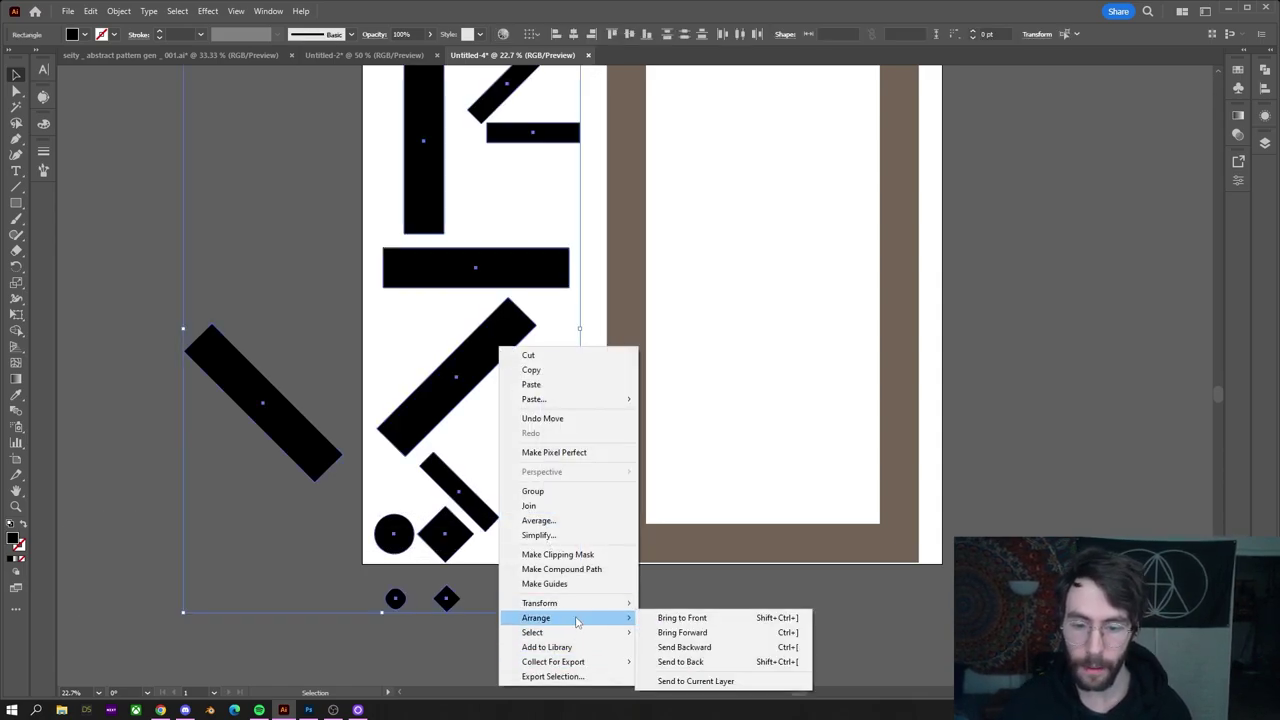
pyautogui.click(708, 663)
pyautogui.click(337, 429)
pyautogui.scroll(3, 337, 429)
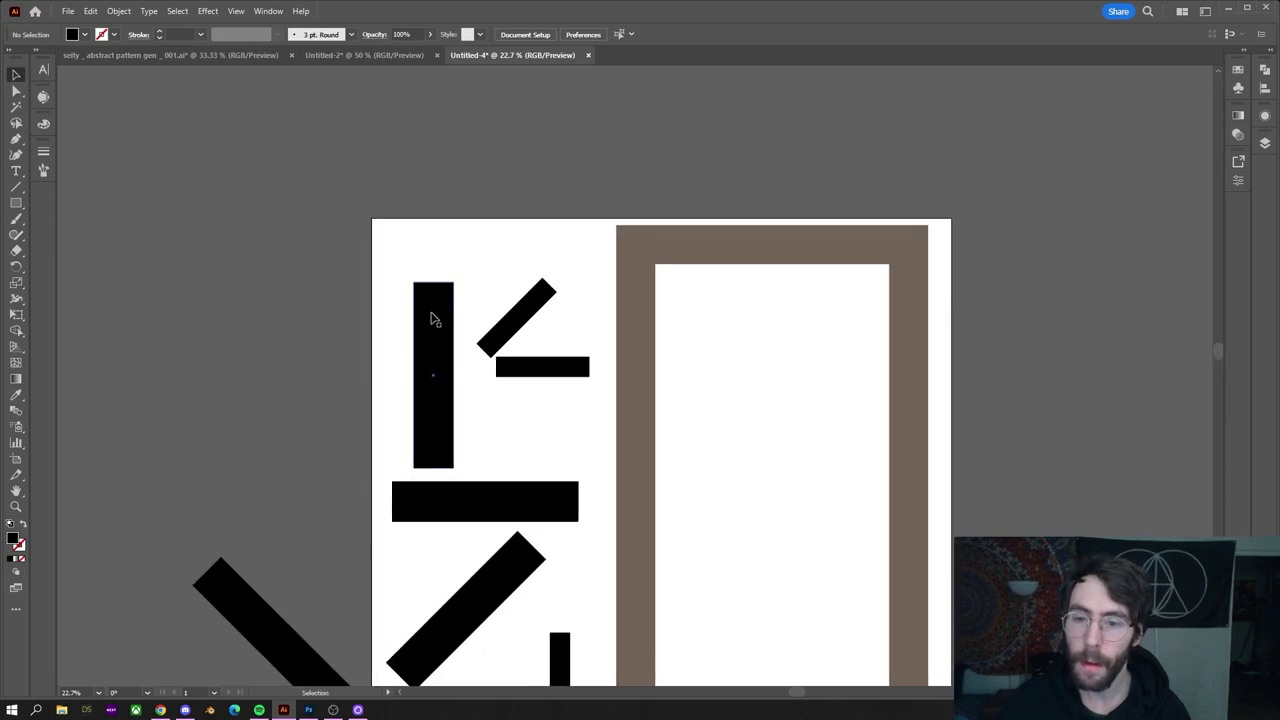
# Place copies of the vertical, horizontal and diagonal bars along the frame's top, right and bottom
pyautogui.moveTo(430, 340); pyautogui.dragTo(739, 230)
pyautogui.moveTo(467, 508); pyautogui.dragTo(729, 337)
pyautogui.moveTo(491, 600); pyautogui.dragTo(943, 223)
pyautogui.scroll(-3, 712, 583)
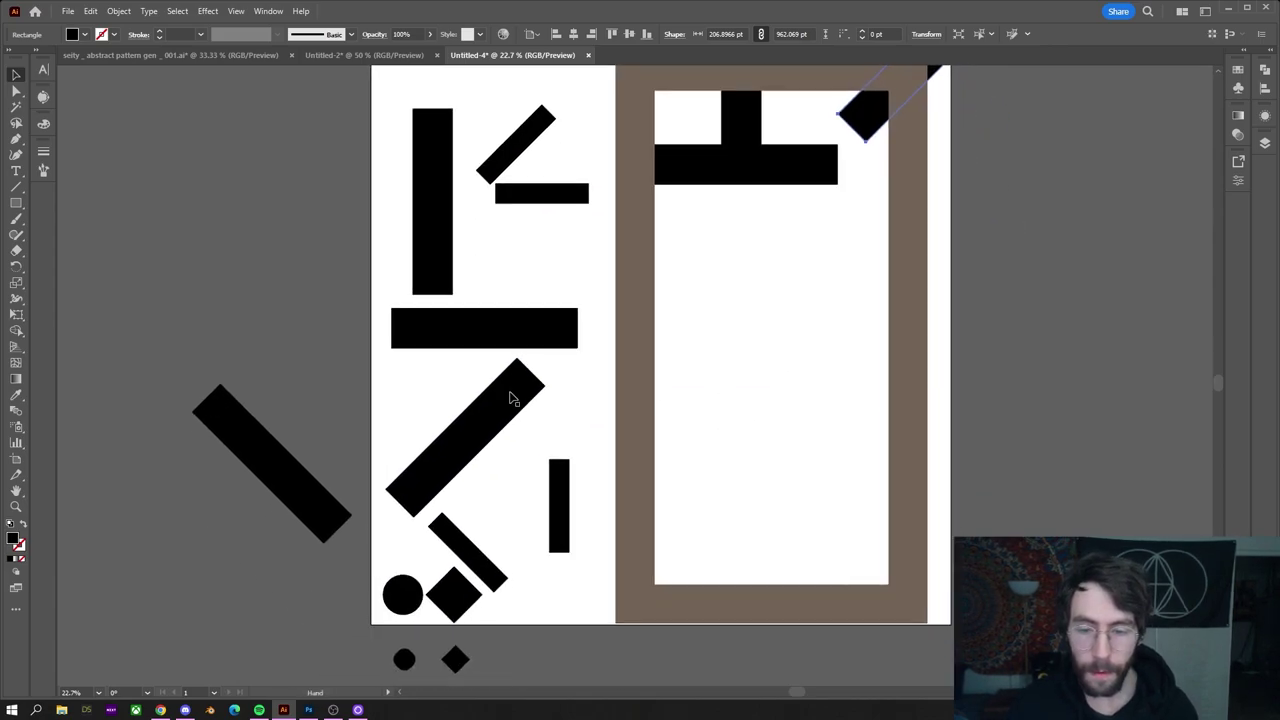
pyautogui.moveTo(483, 334); pyautogui.dragTo(882, 324)
pyautogui.moveTo(275, 460); pyautogui.dragTo(850, 327)
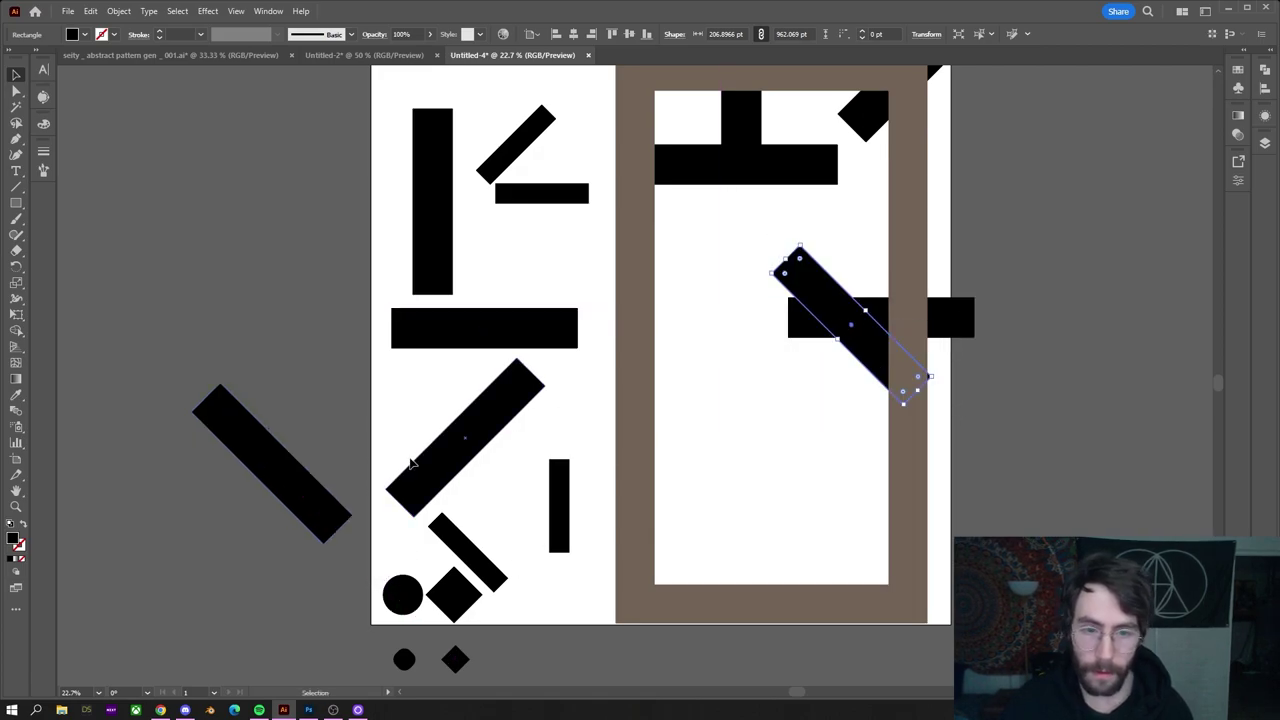
pyautogui.moveTo(428, 211); pyautogui.dragTo(684, 232)
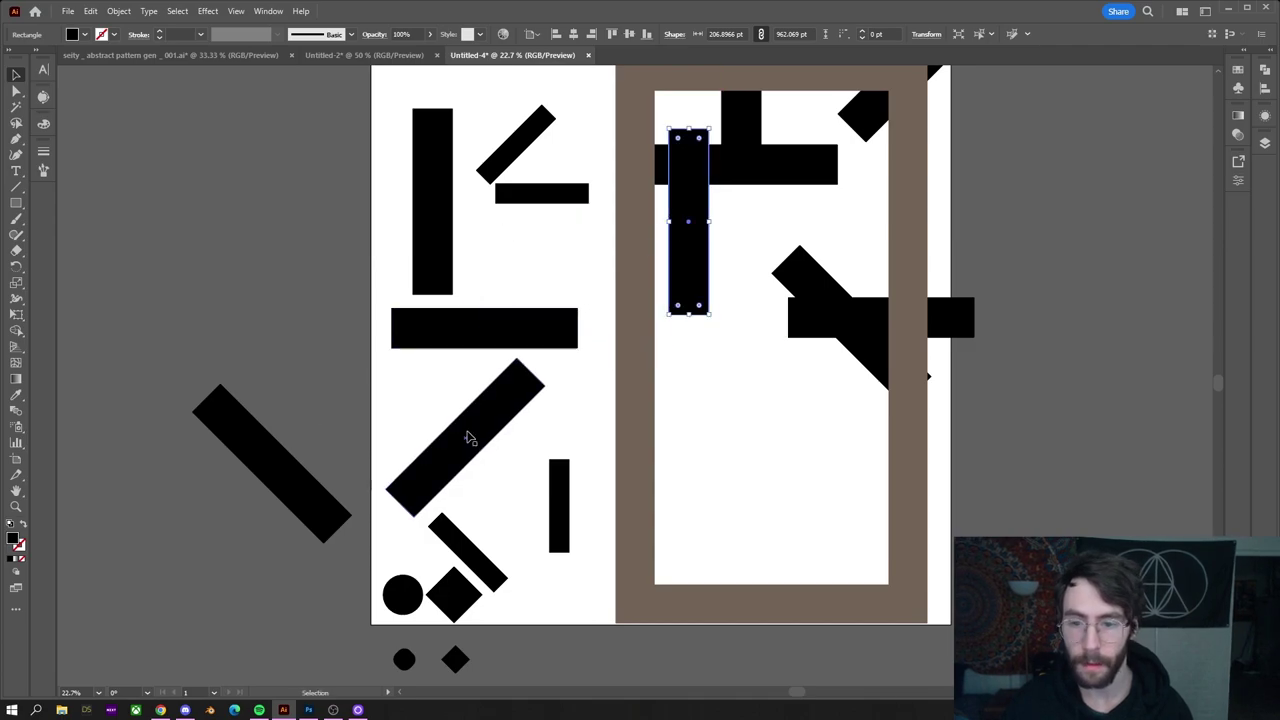
pyautogui.moveTo(466, 437); pyautogui.dragTo(845, 355)
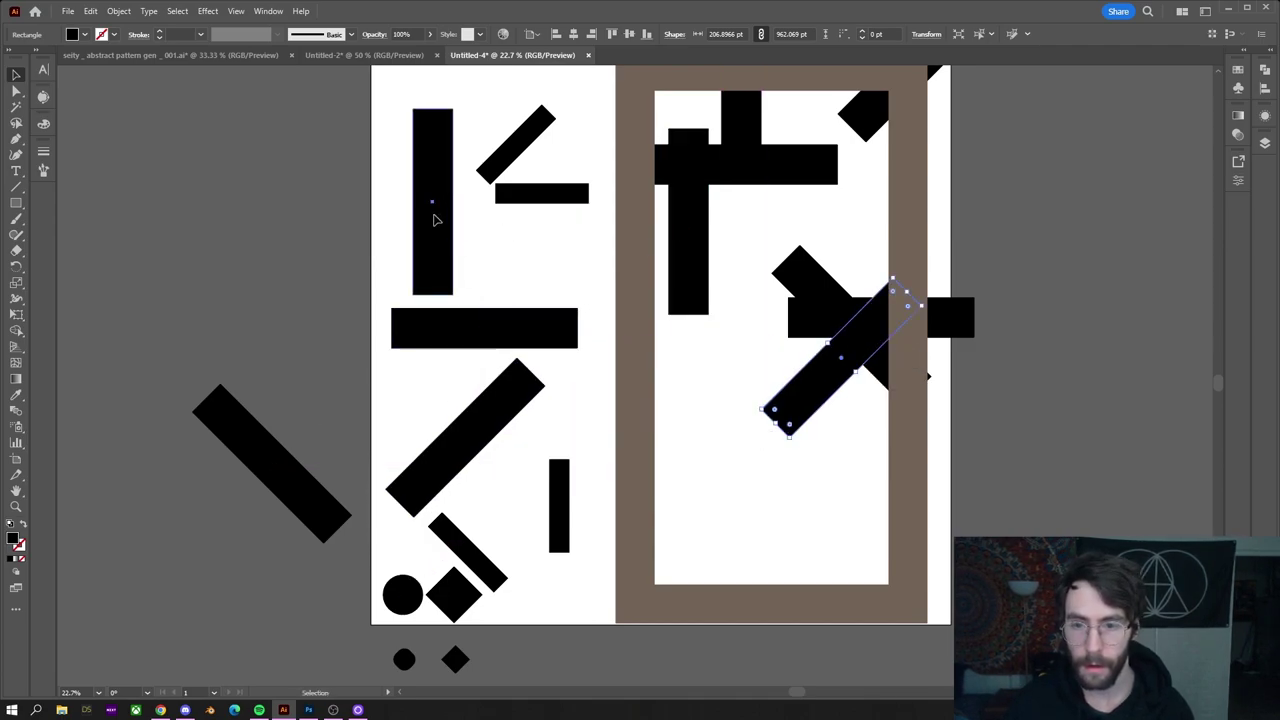
pyautogui.moveTo(434, 217); pyautogui.dragTo(719, 599)
pyautogui.moveTo(486, 429); pyautogui.dragTo(759, 541)
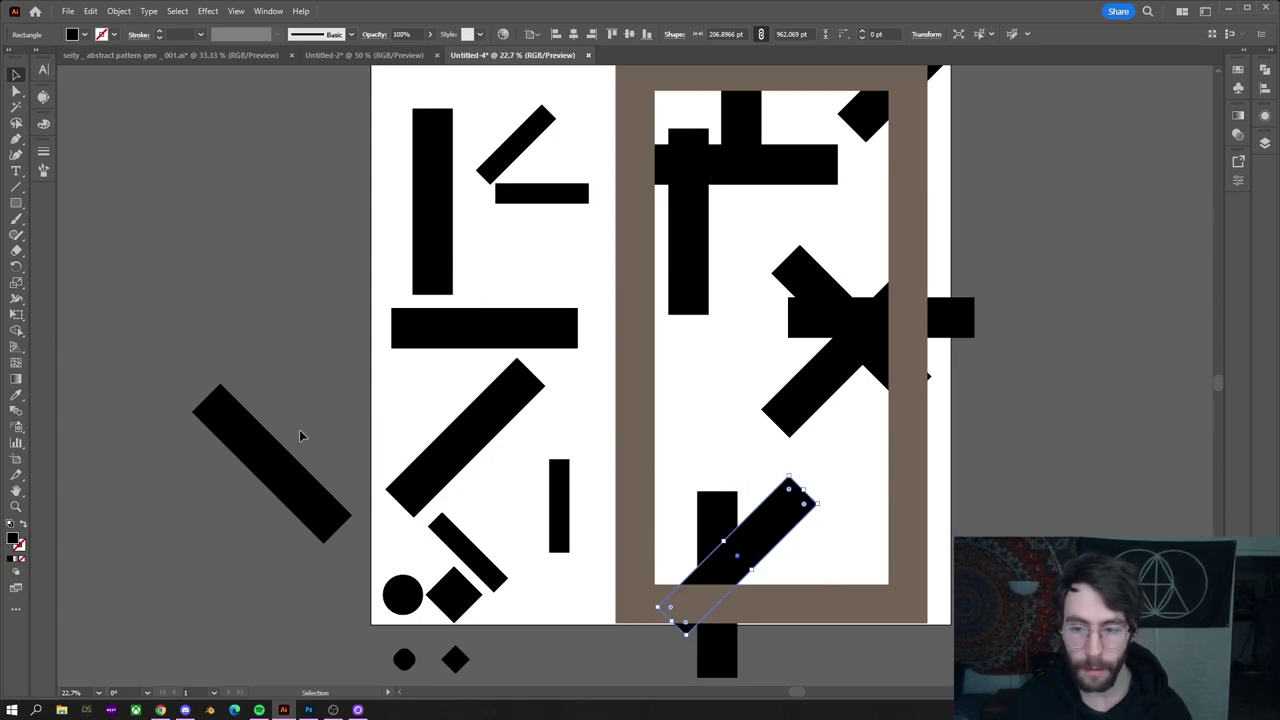
pyautogui.keyDown('alt'); pyautogui.moveTo(443, 263); pyautogui.dragTo(869, 642); pyautogui.keyUp('alt')
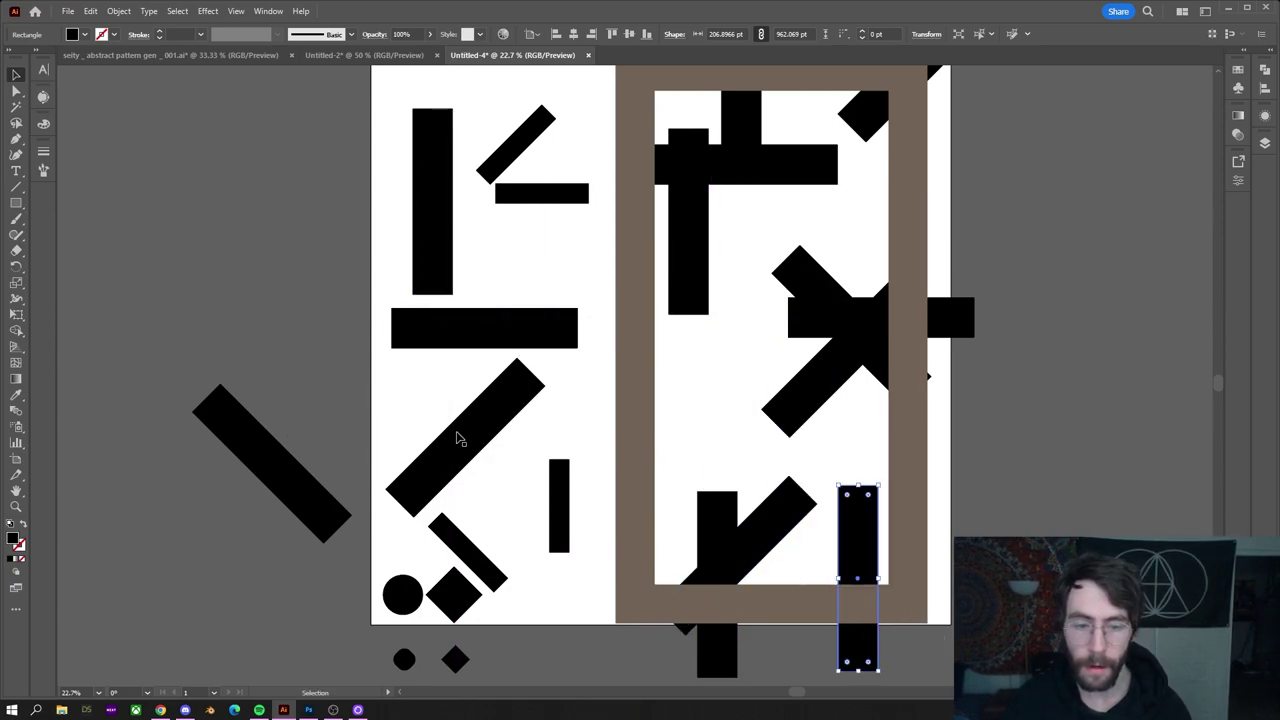
pyautogui.scroll(2, 417, 230)
pyautogui.keyDown('alt'); pyautogui.moveTo(293, 532); pyautogui.dragTo(893, 591); pyautogui.keyUp('alt')
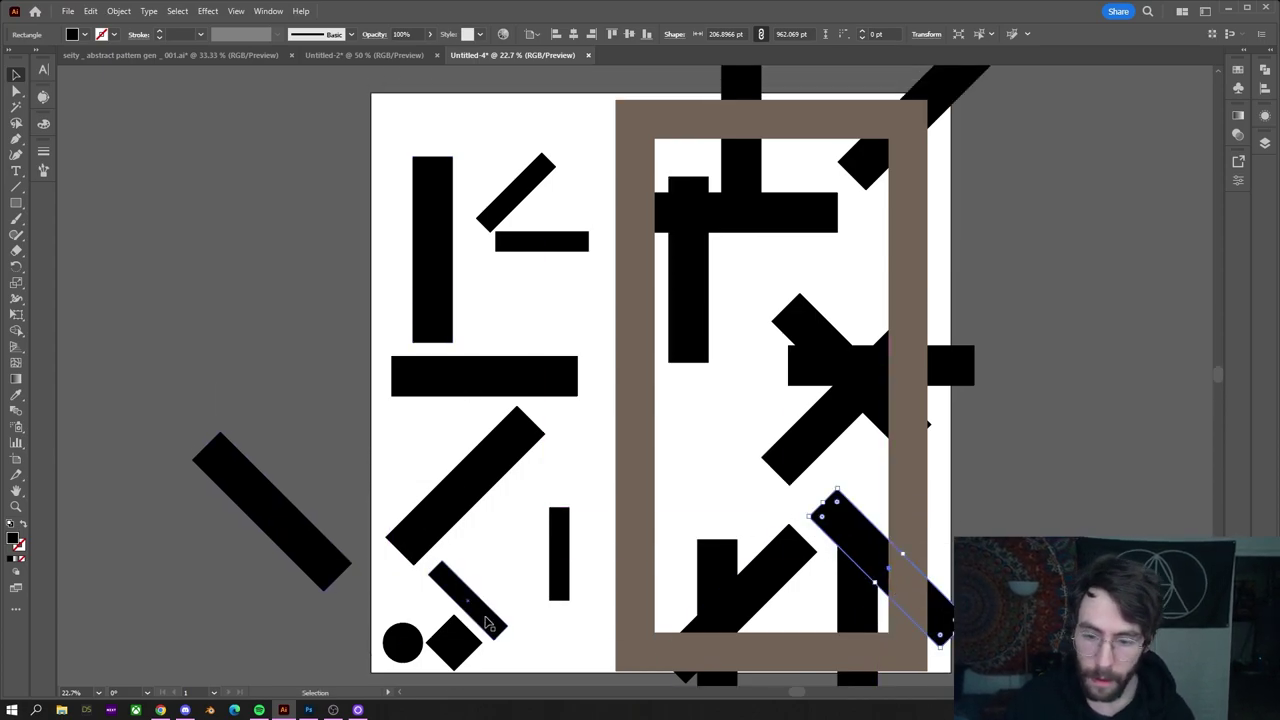
# Scatter copies of the short bars, small diamond and small circle through the frame's middle and top
pyautogui.keyDown('alt'); pyautogui.moveTo(488, 624); pyautogui.dragTo(777, 551); pyautogui.keyUp('alt')
pyautogui.keyDown('alt'); pyautogui.moveTo(556, 558); pyautogui.dragTo(729, 478); pyautogui.keyUp('alt')
pyautogui.keyDown('alt'); pyautogui.moveTo(556, 556); pyautogui.dragTo(690, 376); pyautogui.keyUp('alt')
pyautogui.keyDown('alt'); pyautogui.moveTo(515, 192); pyautogui.dragTo(713, 376); pyautogui.keyUp('alt')
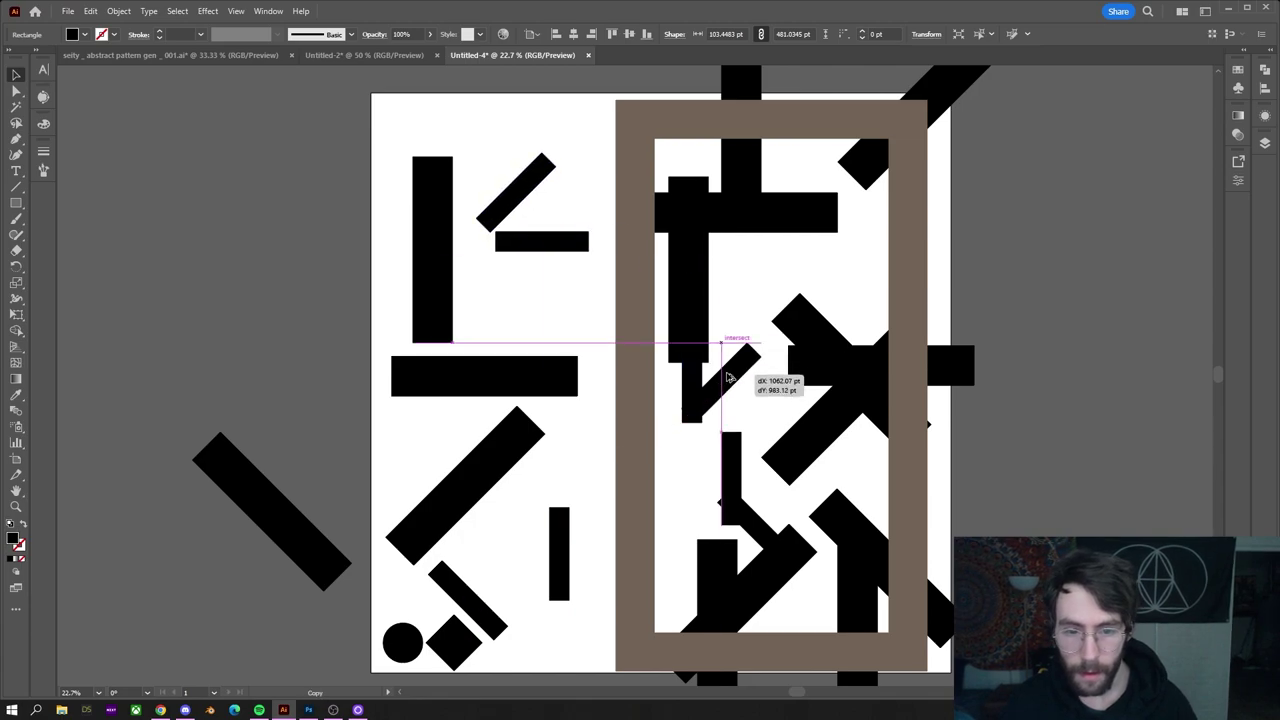
pyautogui.keyDown('alt'); pyautogui.moveTo(515, 195); pyautogui.dragTo(778, 233); pyautogui.keyUp('alt')
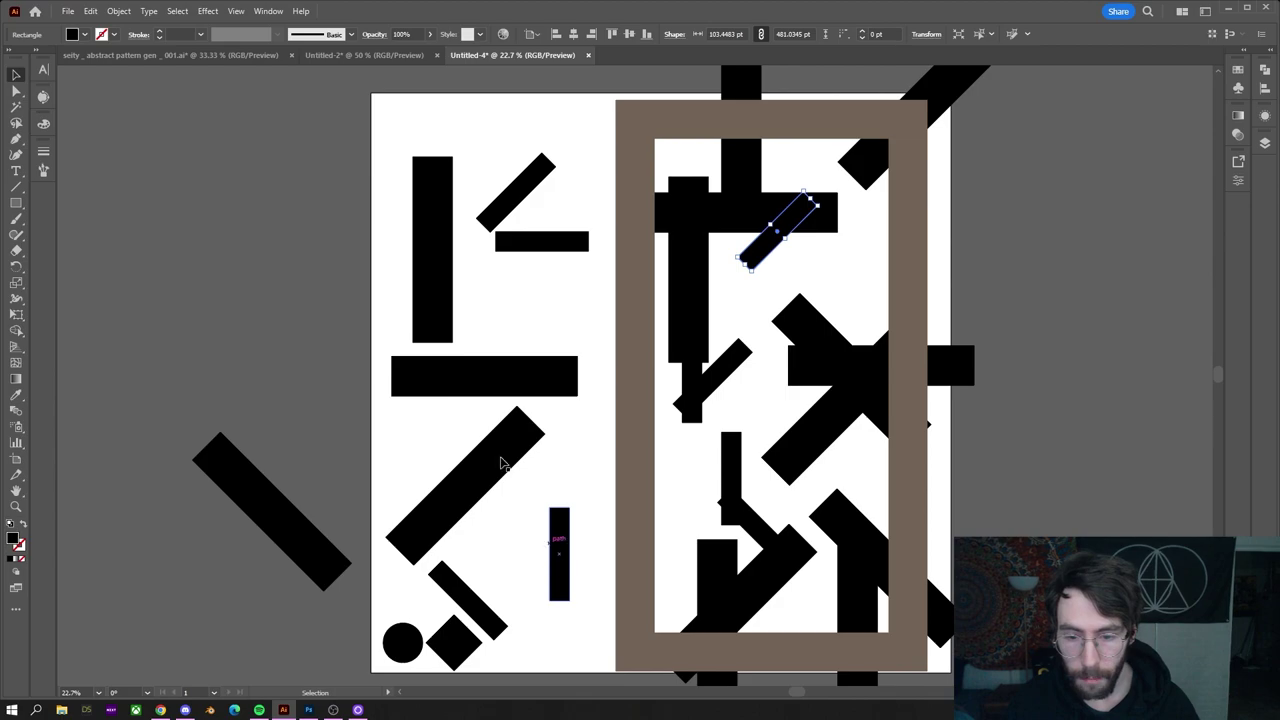
pyautogui.keyDown('alt'); pyautogui.moveTo(448, 226); pyautogui.dragTo(333, 250); pyautogui.keyUp('alt')
pyautogui.keyDown('alt'); pyautogui.moveTo(465, 653); pyautogui.dragTo(698, 477); pyautogui.keyUp('alt')
pyautogui.keyDown('alt'); pyautogui.moveTo(414, 645); pyautogui.dragTo(863, 271); pyautogui.keyUp('alt')
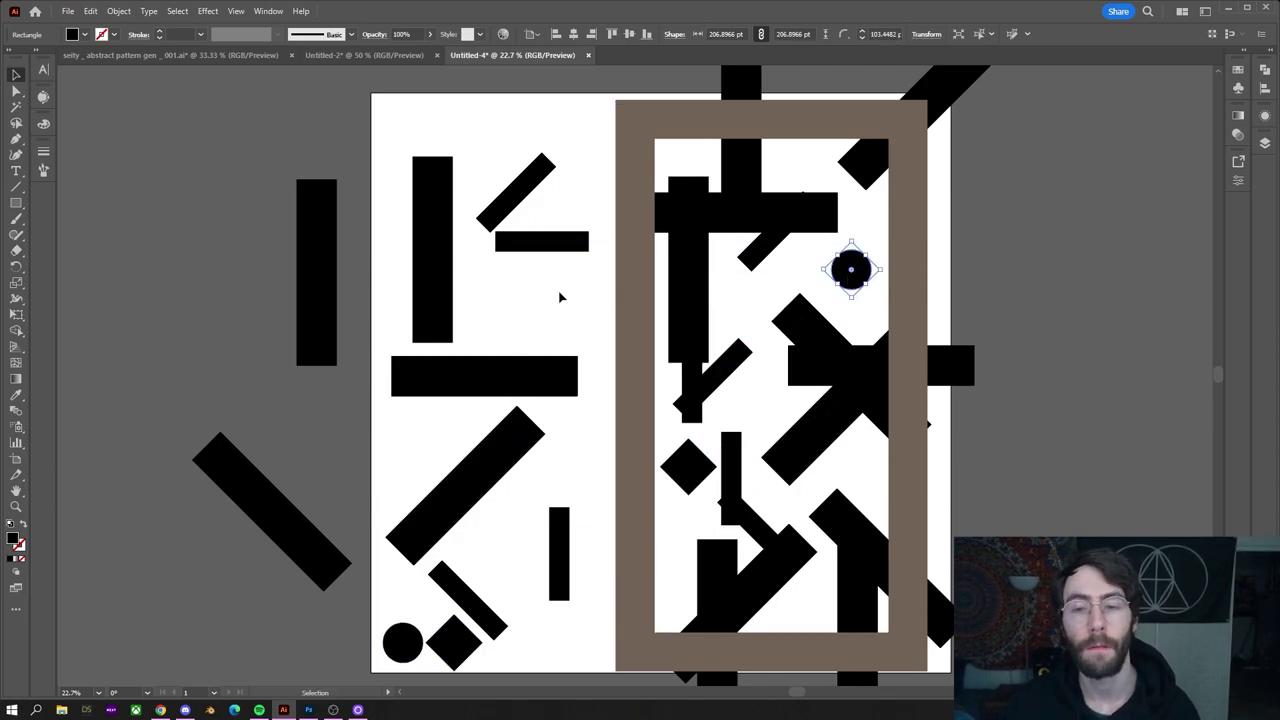
pyautogui.keyDown('alt'); pyautogui.moveTo(507, 207); pyautogui.dragTo(823, 120); pyautogui.keyUp('alt')
pyautogui.scroll(-2, 860, 260)
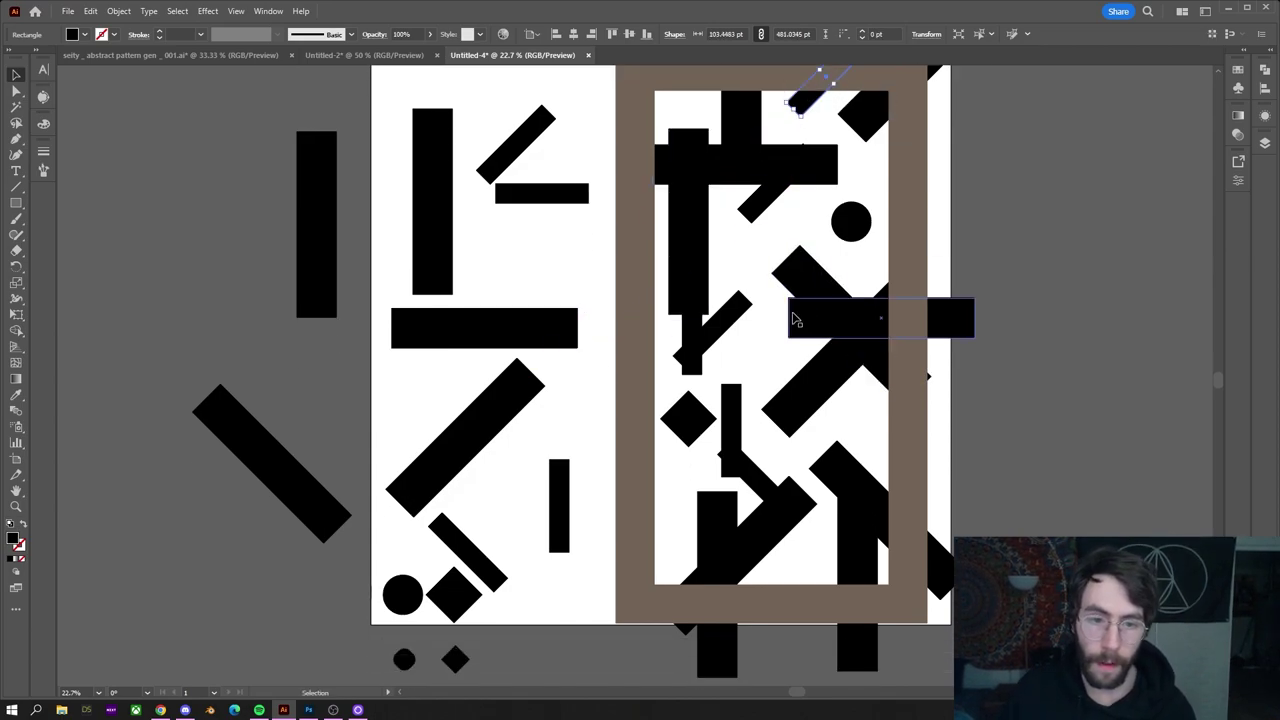
# Unlock all locked artwork, freeing the brown frame again
pyautogui.scroll(2, 860, 260)
pyautogui.hscroll(3, 860, 260)
pyautogui.scroll(-2, 860, 260)
pyautogui.scroll(1, 814, 186)
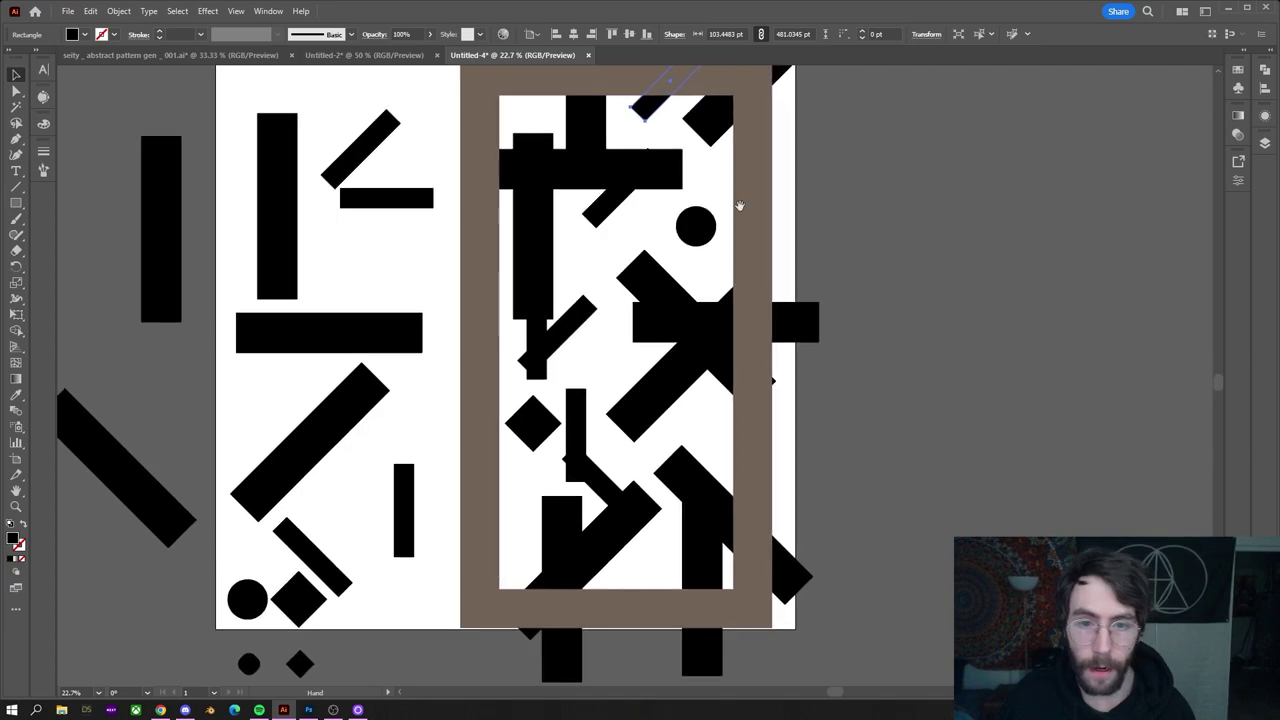
pyautogui.click(127, 11)
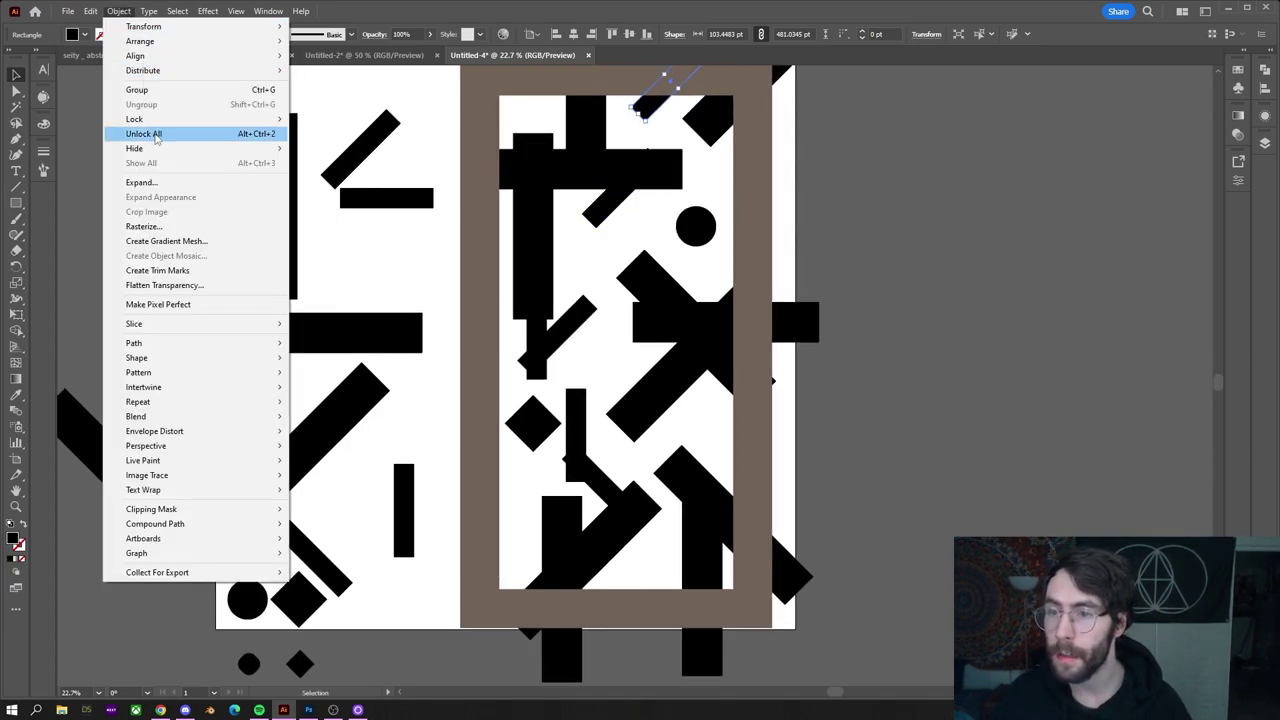
pyautogui.click(147, 134)
# Select every shape in the right frame and switch to the Shape Builder tool
pyautogui.scroll(-1, 860, 470)
pyautogui.keyDown('alt'); pyautogui.scroll(-2, 900, 520); pyautogui.keyUp('alt')
pyautogui.click(860, 530)
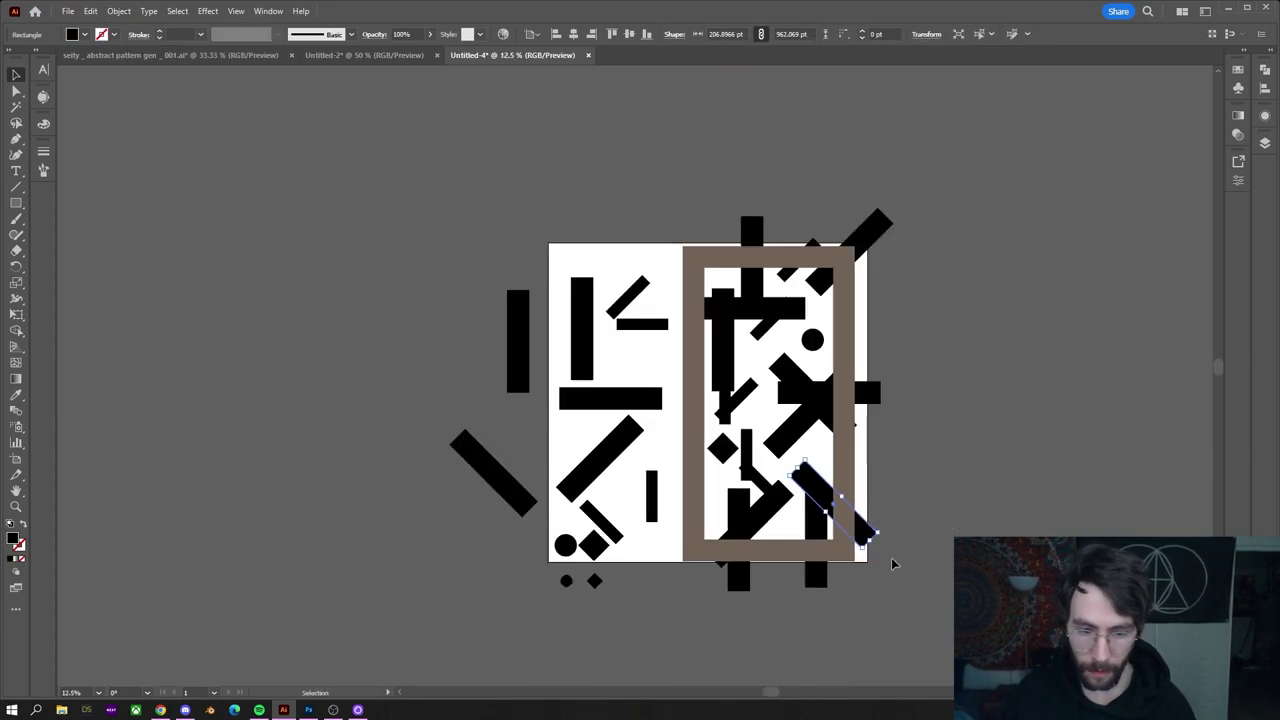
pyautogui.hotkey('ctrl', 'a')
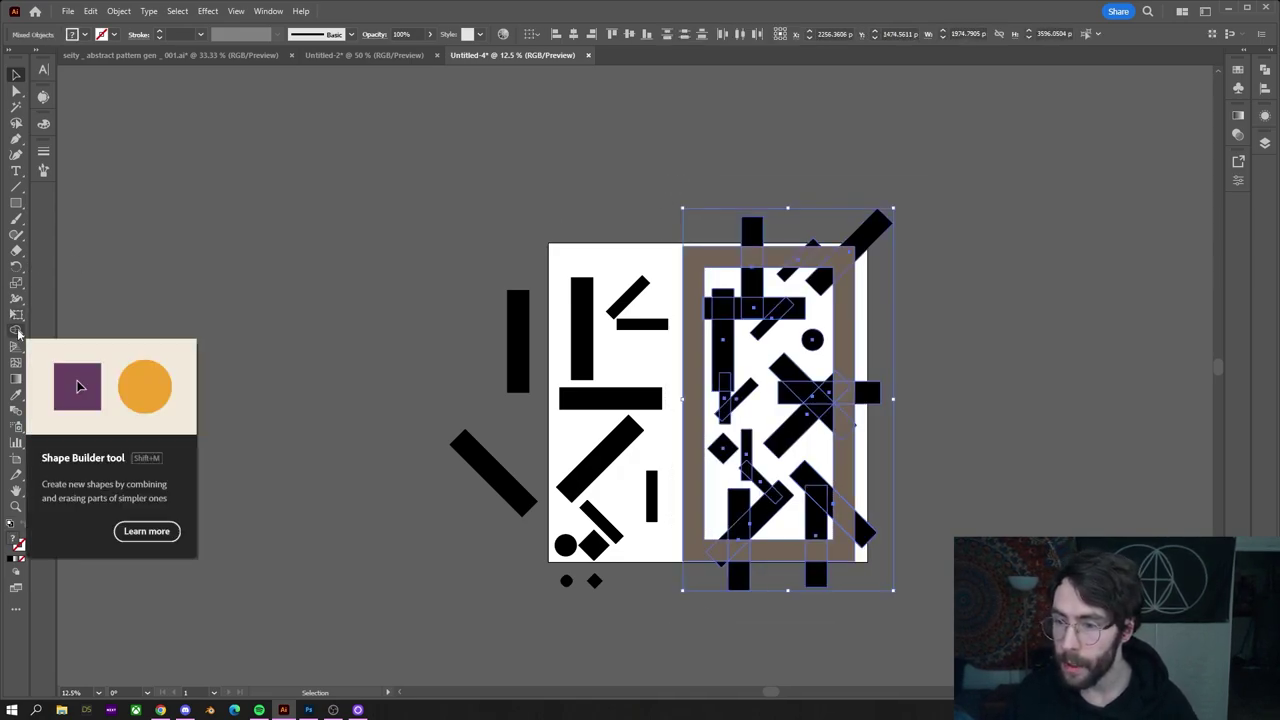
pyautogui.press('e')
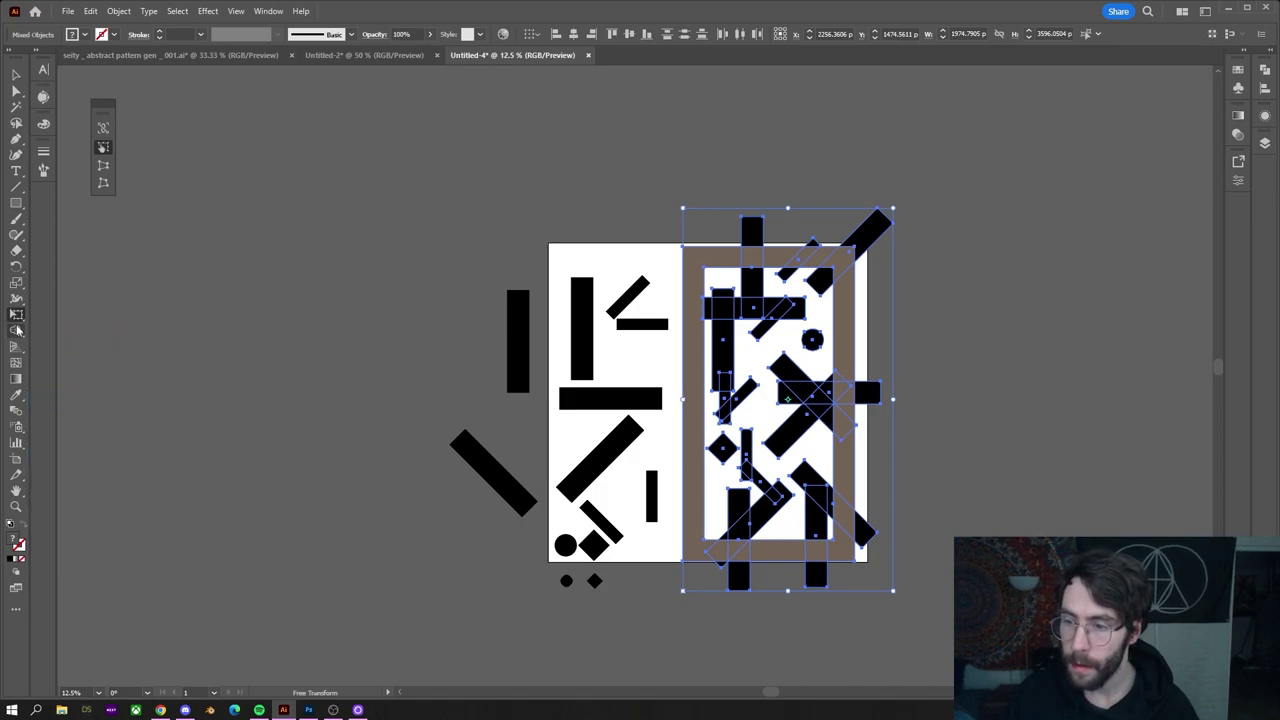
pyautogui.click(17, 330)
pyautogui.scroll(5, 686, 477)
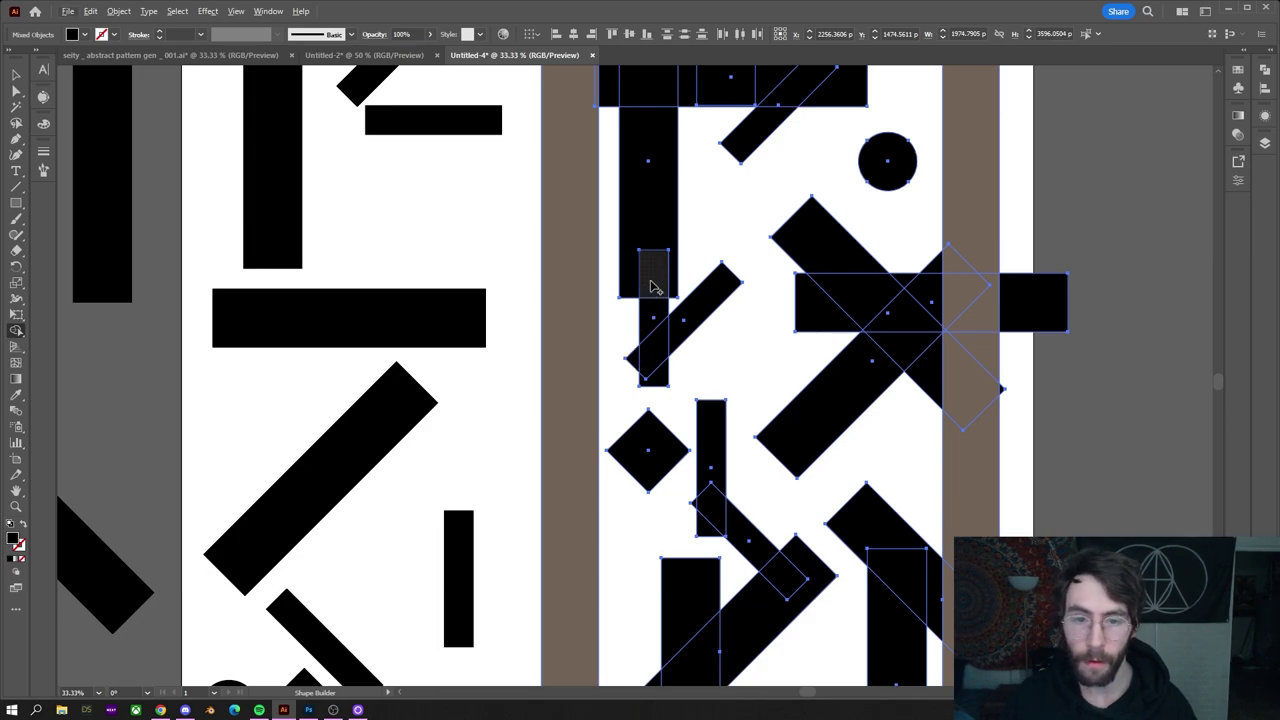
# Delete the three pieces sticking out above the frame
pyautogui.moveTo(651, 287); pyautogui.dragTo(542, 479)
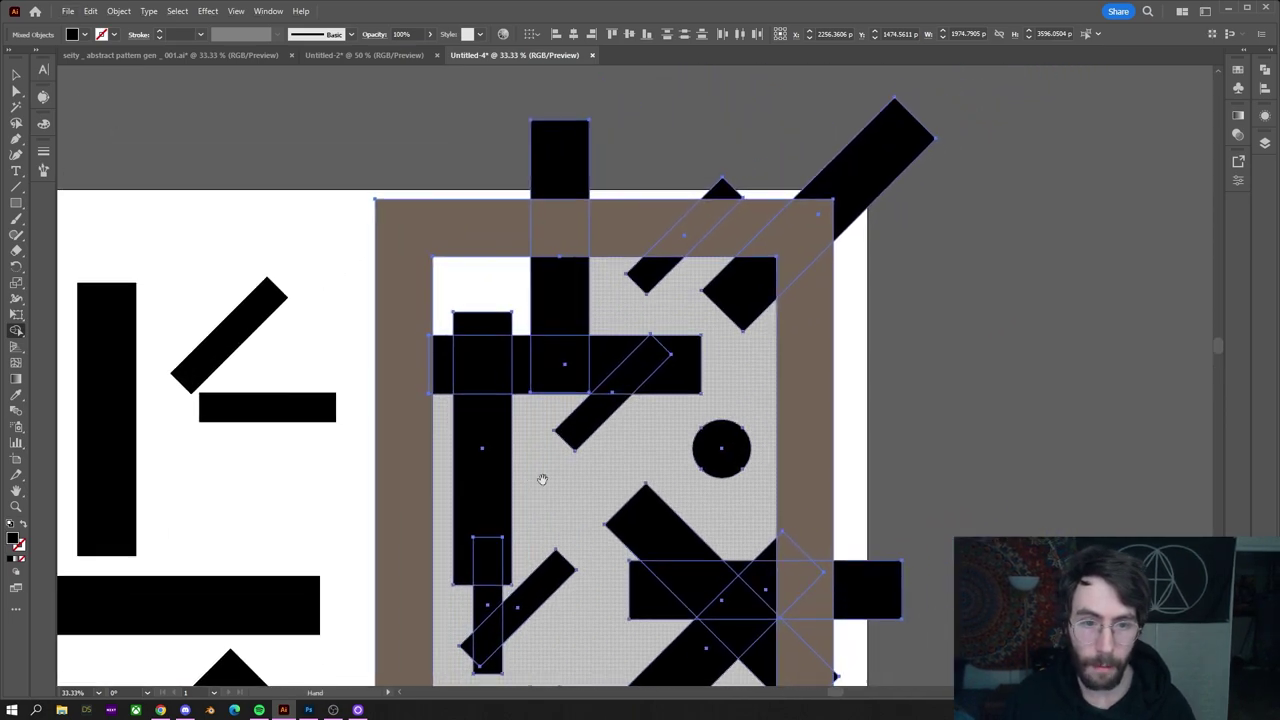
pyautogui.scroll(-1, 551, 277)
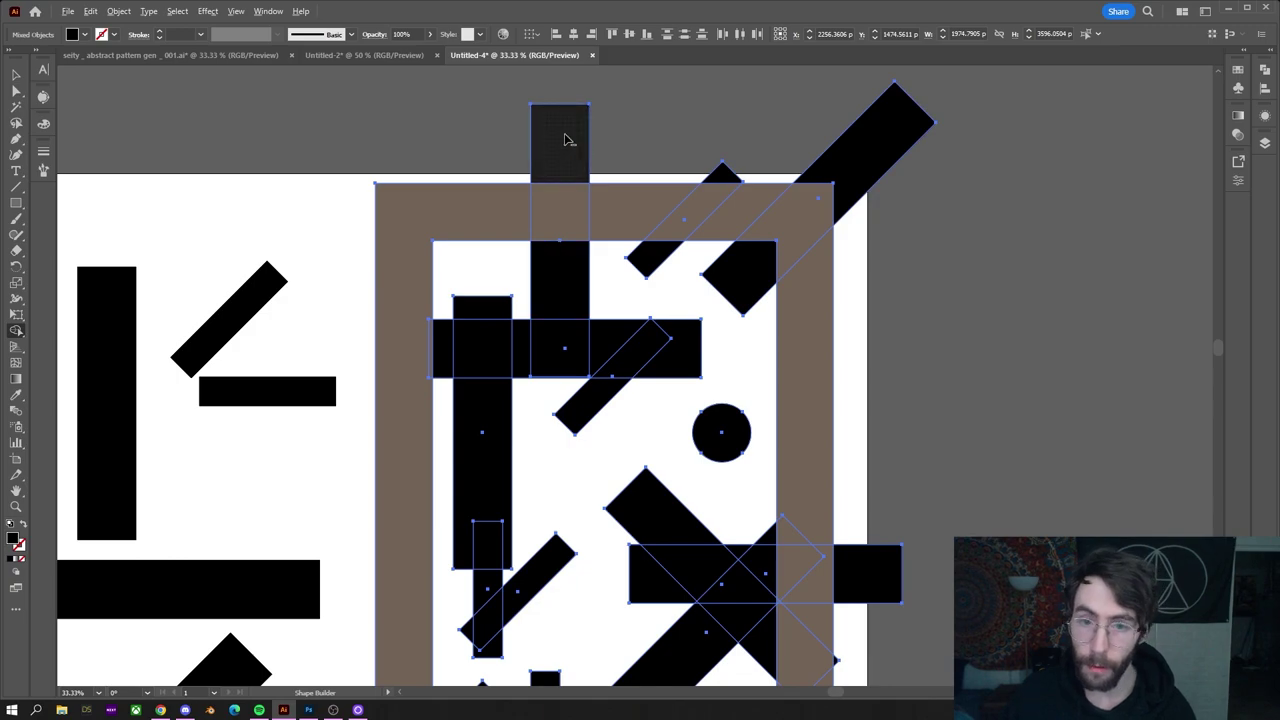
pyautogui.keyDown('alt'); pyautogui.click(564, 140); pyautogui.keyUp('alt')
pyautogui.keyDown('alt'); pyautogui.click(720, 172); pyautogui.keyUp('alt')
pyautogui.keyDown('alt'); pyautogui.click(868, 140); pyautogui.keyUp('alt')
pyautogui.scroll(-2, 775, 185)
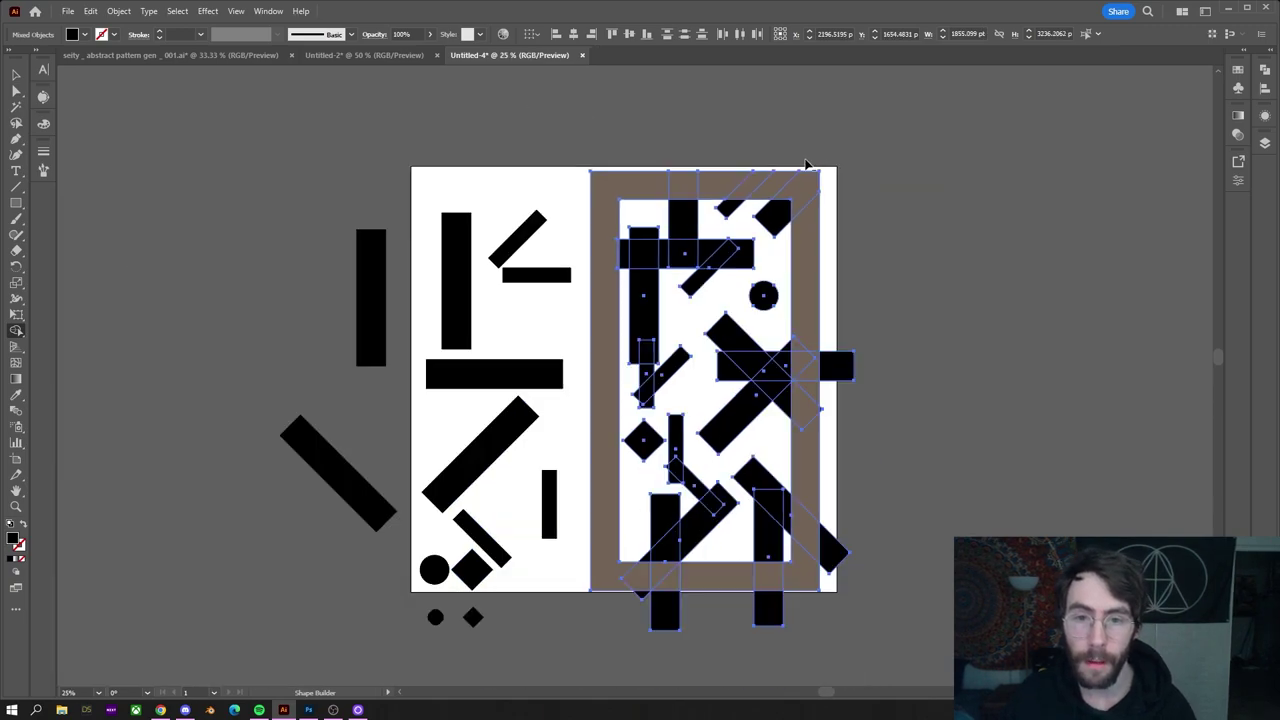
pyautogui.scroll(1, 775, 185)
# Merge the top piece, horizontal bar and vertical bar into one shape, deleting the small piece above the bar
pyautogui.moveTo(558, 300); pyautogui.dragTo(505, 230)
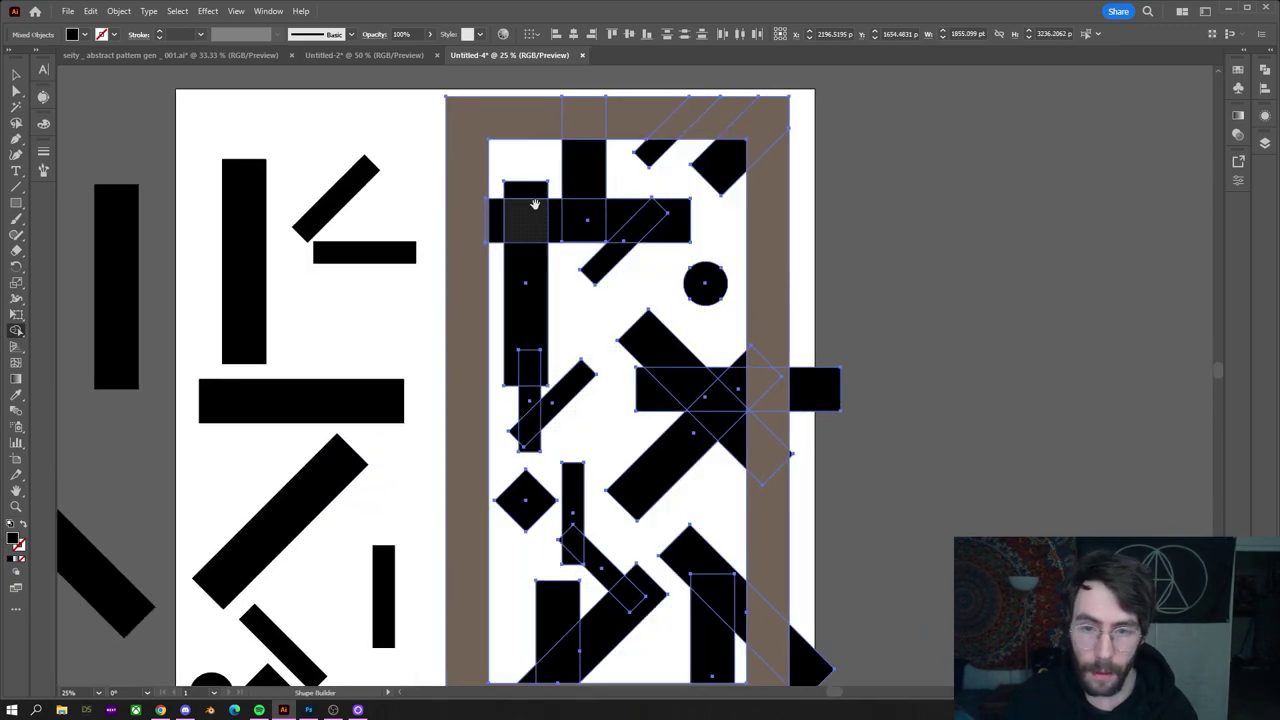
pyautogui.scroll(1, 502, 240)
pyautogui.click(502, 241)
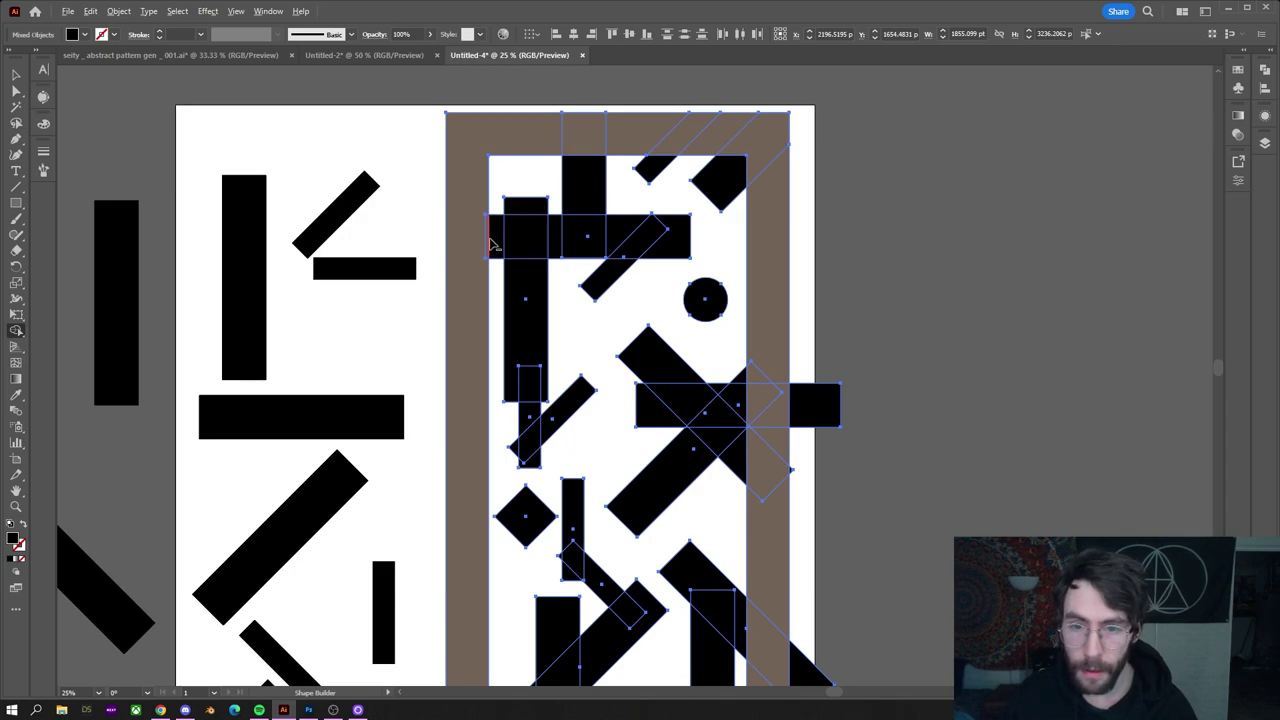
pyautogui.keyDown('alt'); pyautogui.click(530, 210); pyautogui.keyUp('alt')
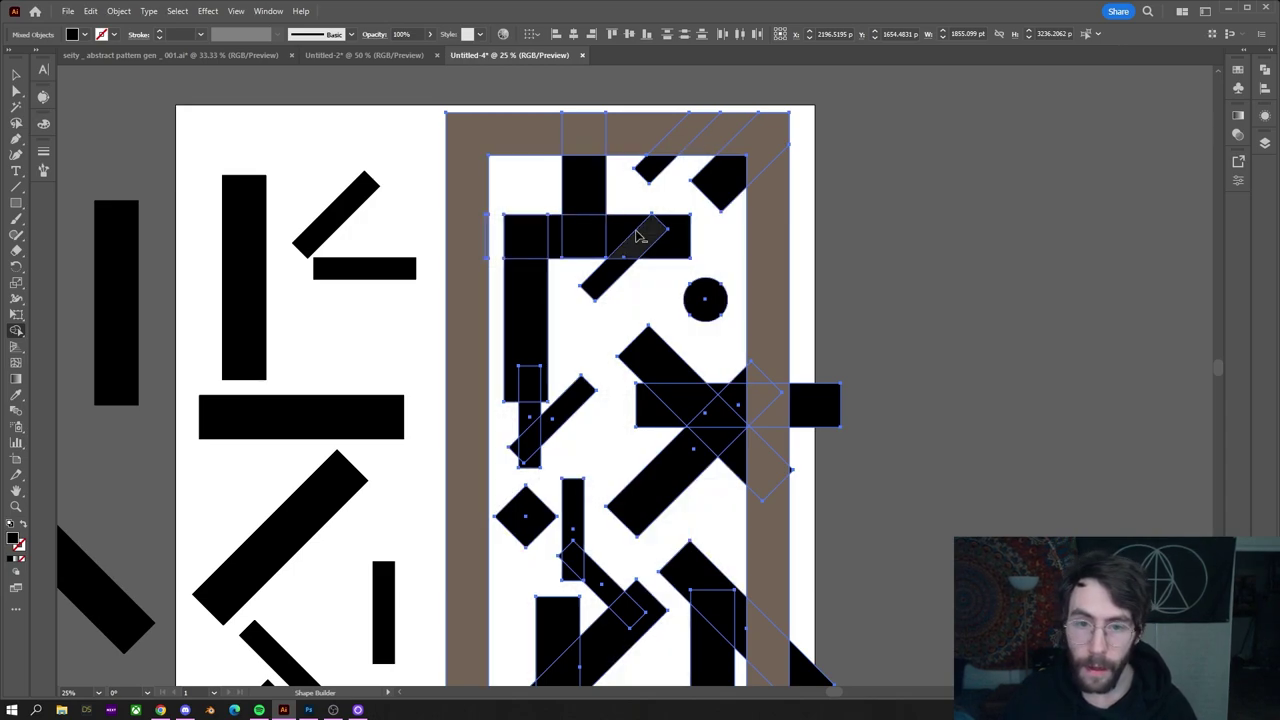
pyautogui.moveTo(640, 232)
pyautogui.mouseDown()
pyautogui.moveTo(590, 178)
pyautogui.moveTo(534, 240)
pyautogui.moveTo(537, 369)
pyautogui.mouseUp()
pyautogui.moveTo(532, 432); pyautogui.dragTo(518, 455)
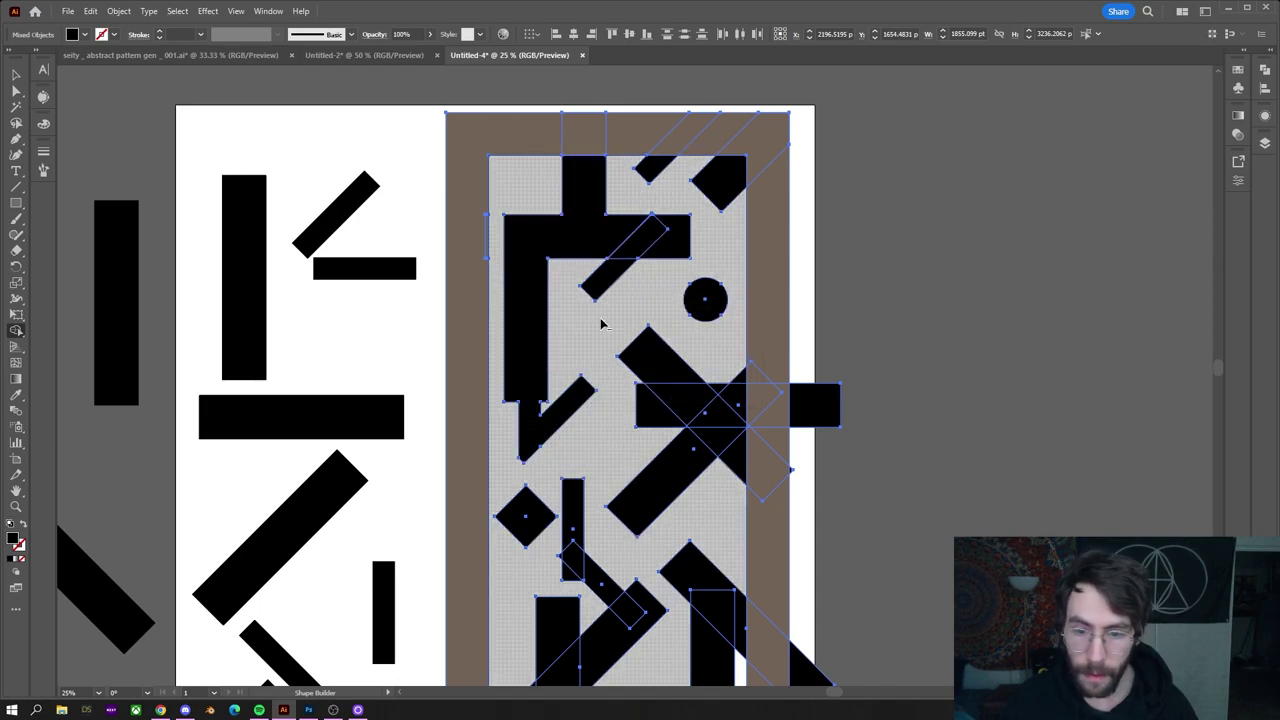
# Merge the small diagonal bar and right rectangle into the big shape, removing its top-right piece
pyautogui.scroll(2, 600, 320)
pyautogui.moveTo(630, 235)
pyautogui.mouseDown()
pyautogui.moveTo(637, 176)
pyautogui.moveTo(683, 186)
pyautogui.moveTo(623, 257)
pyautogui.mouseUp()
pyautogui.moveTo(712, 175); pyautogui.dragTo(767, 180)
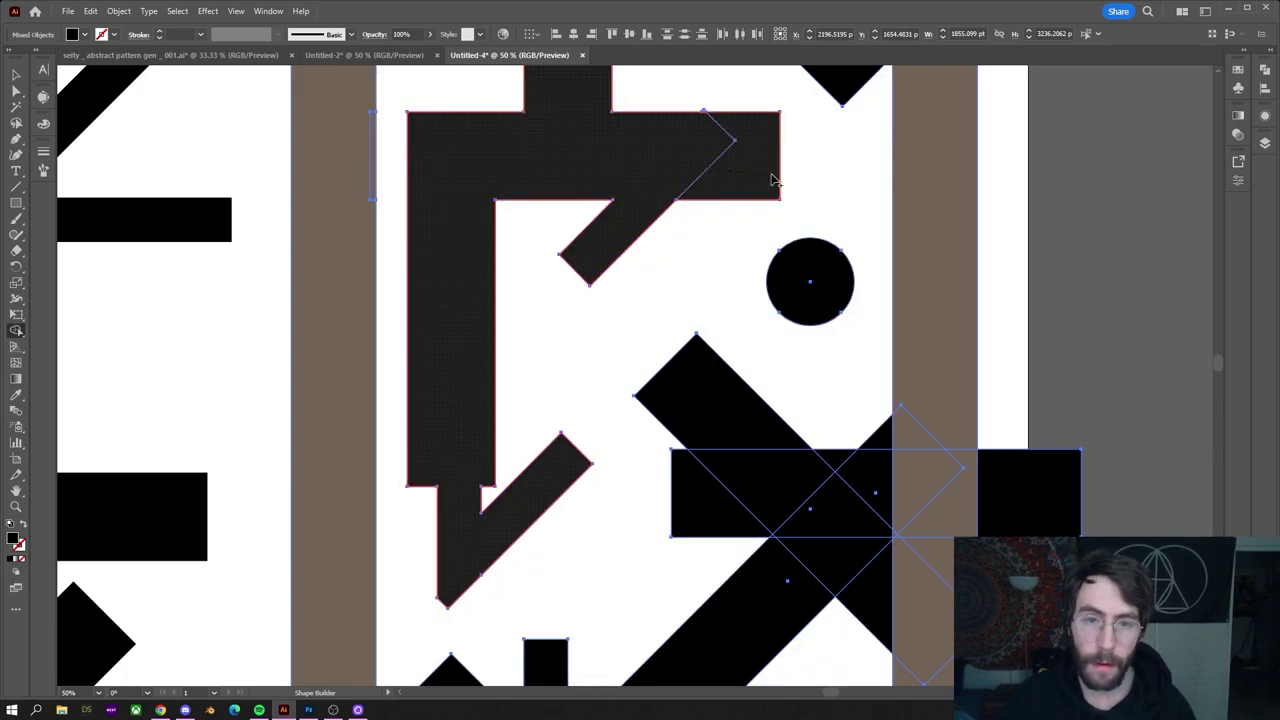
pyautogui.keyDown('alt'); pyautogui.click(758, 178); pyautogui.keyUp('alt')
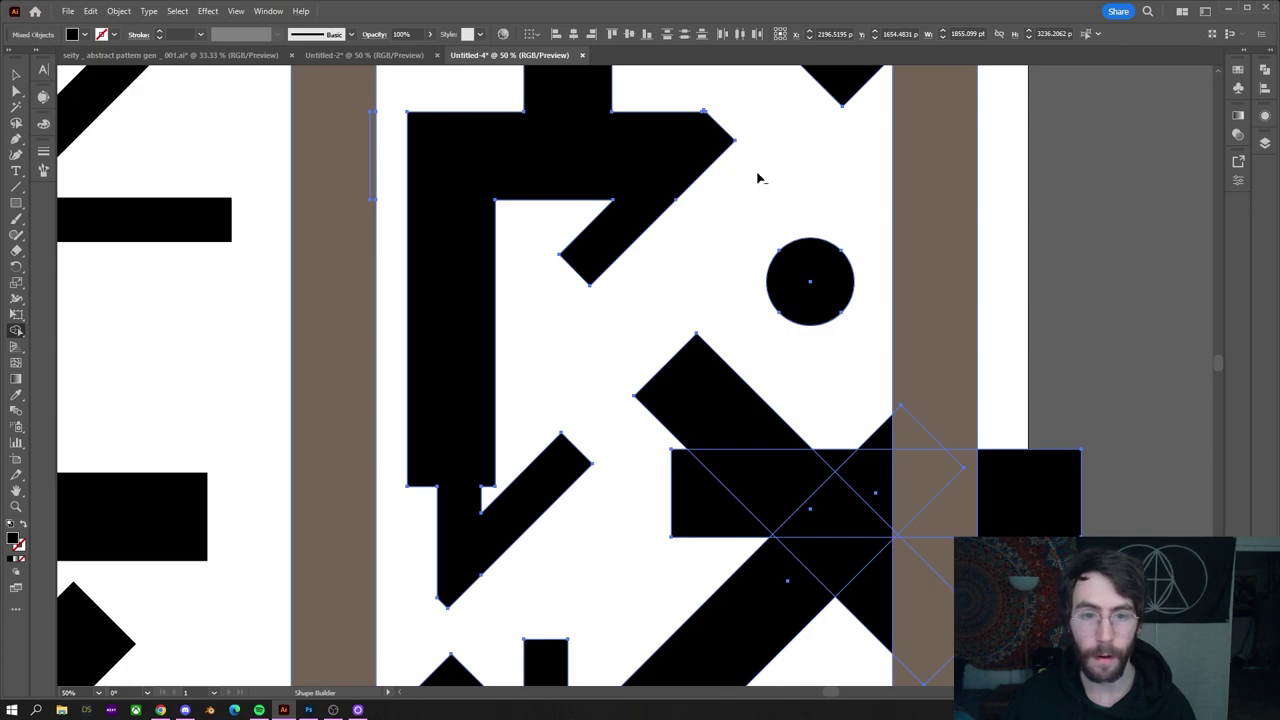
# Delete the extra diagonal pieces and merge the triangle, rectangle and diagonal bar into an arrow
pyautogui.scroll(-3, 865, 395)
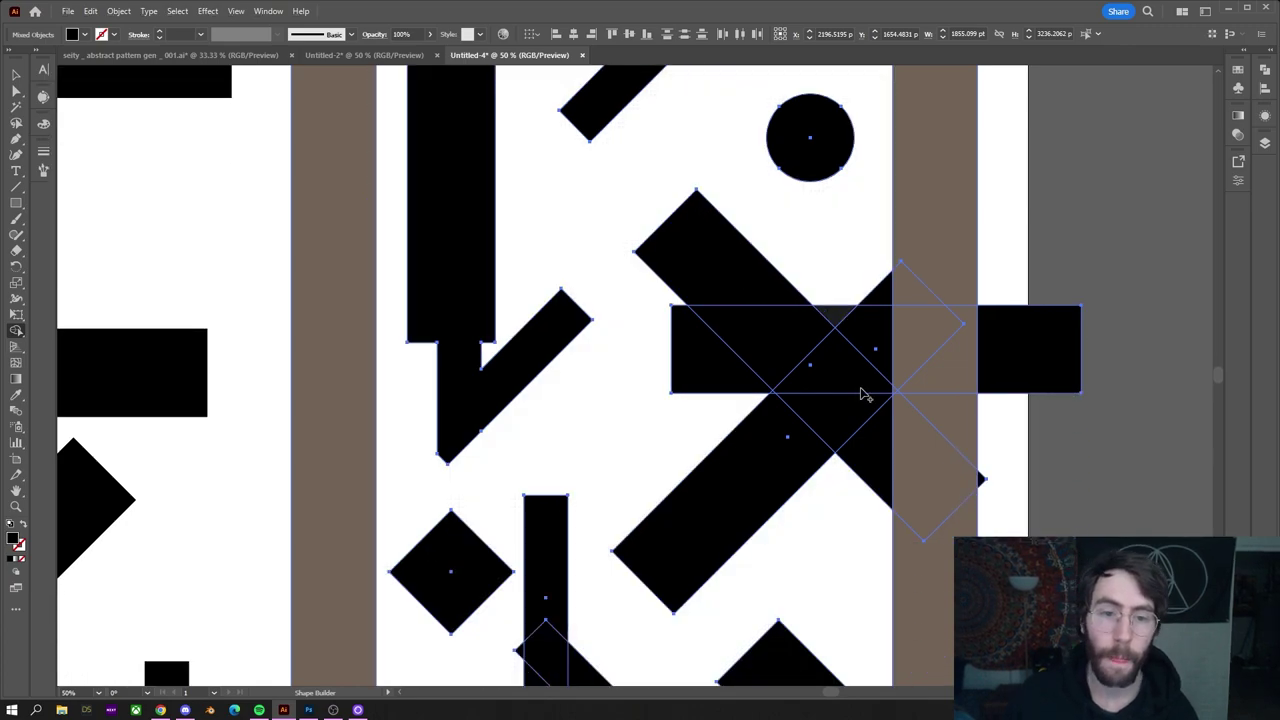
pyautogui.keyDown('alt'); pyautogui.click(875, 322); pyautogui.keyUp('alt')
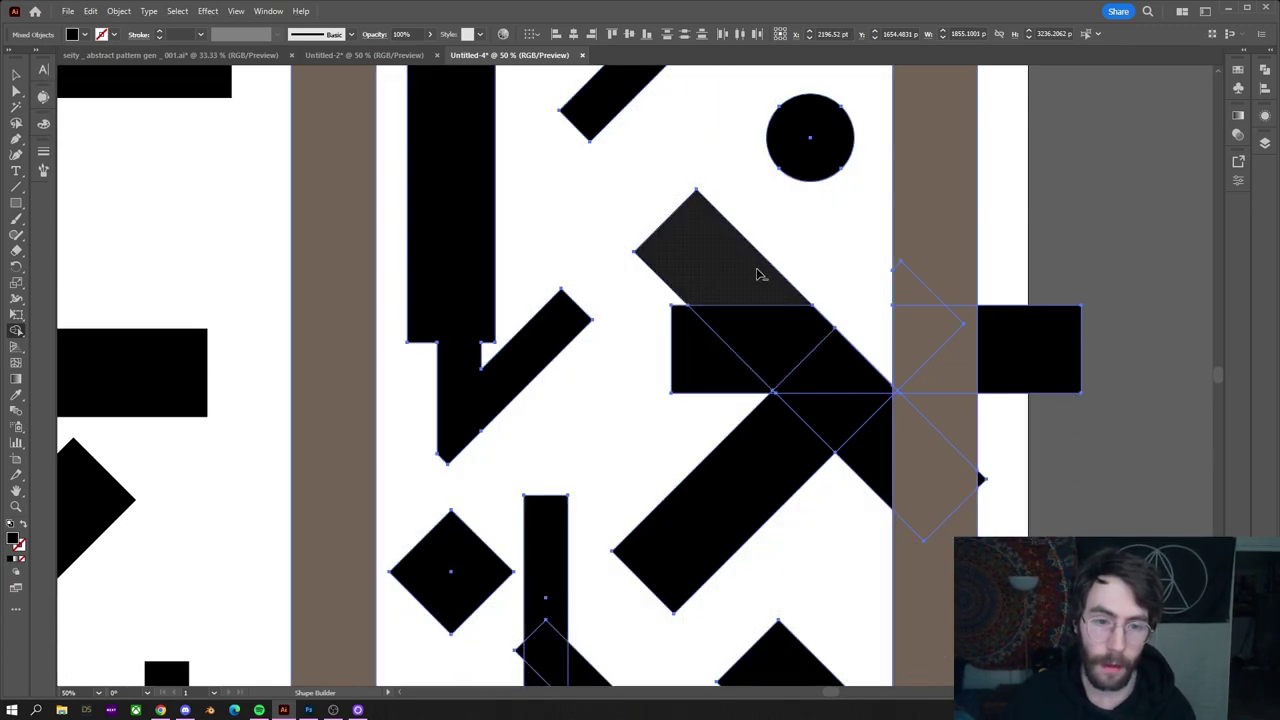
pyautogui.keyDown('alt'); pyautogui.click(749, 277); pyautogui.keyUp('alt')
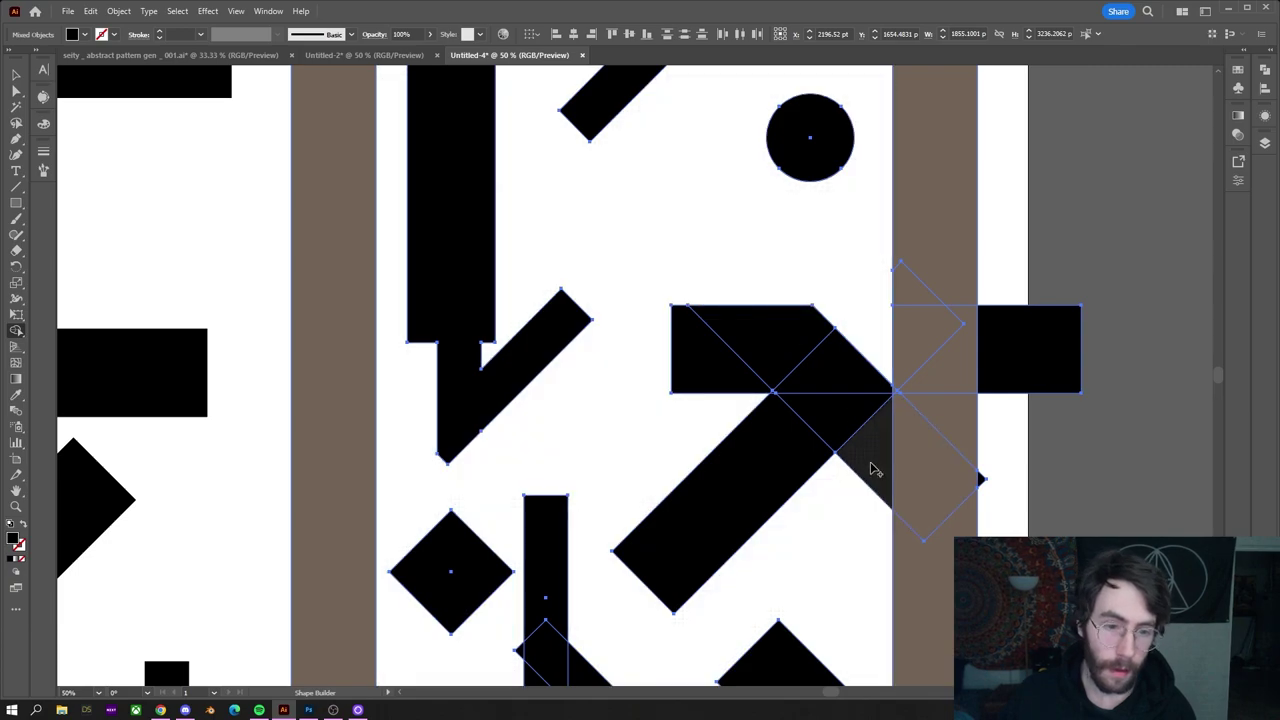
pyautogui.moveTo(840, 447)
pyautogui.mouseDown()
pyautogui.moveTo(863, 463)
pyautogui.moveTo(714, 357)
pyautogui.moveTo(714, 517)
pyautogui.moveTo(660, 468)
pyautogui.moveTo(739, 141)
pyautogui.moveTo(713, 104)
pyautogui.mouseUp()
# Merge the lower and lower-left rectangles into their diagonal bars
pyautogui.press('space')
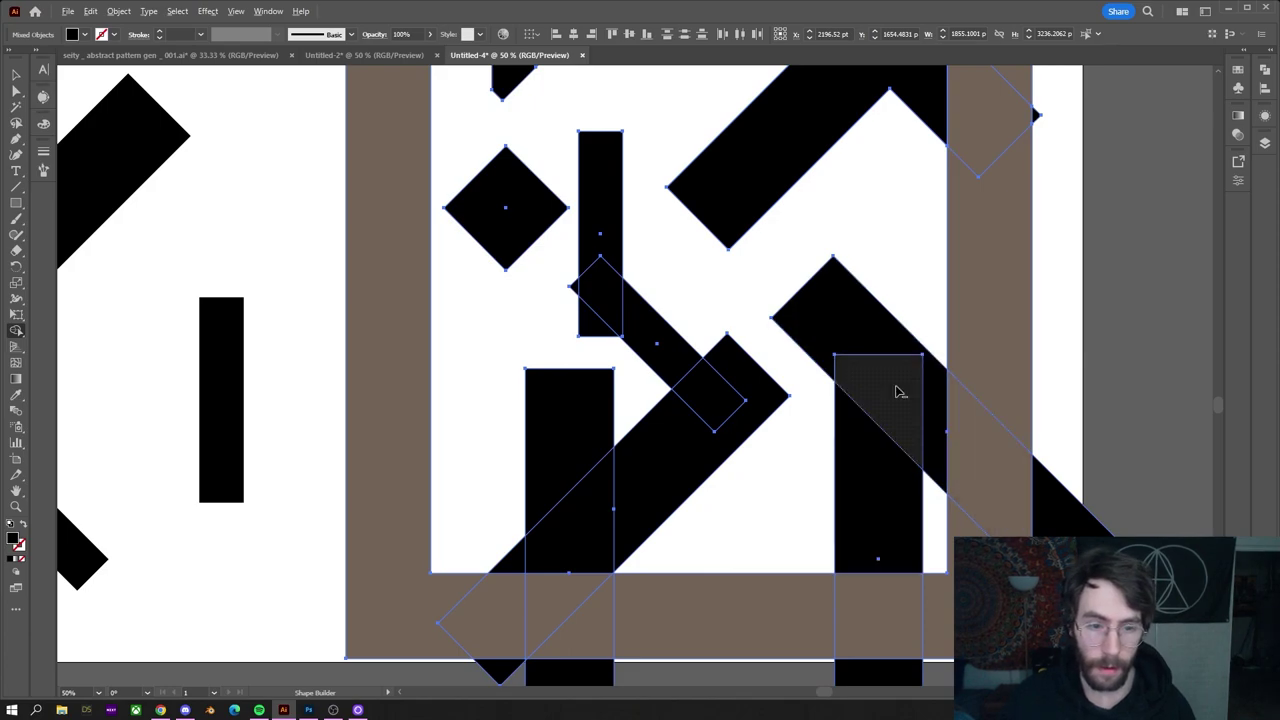
pyautogui.moveTo(877, 566)
pyautogui.mouseDown()
pyautogui.moveTo(851, 362)
pyautogui.moveTo(936, 460)
pyautogui.mouseUp()
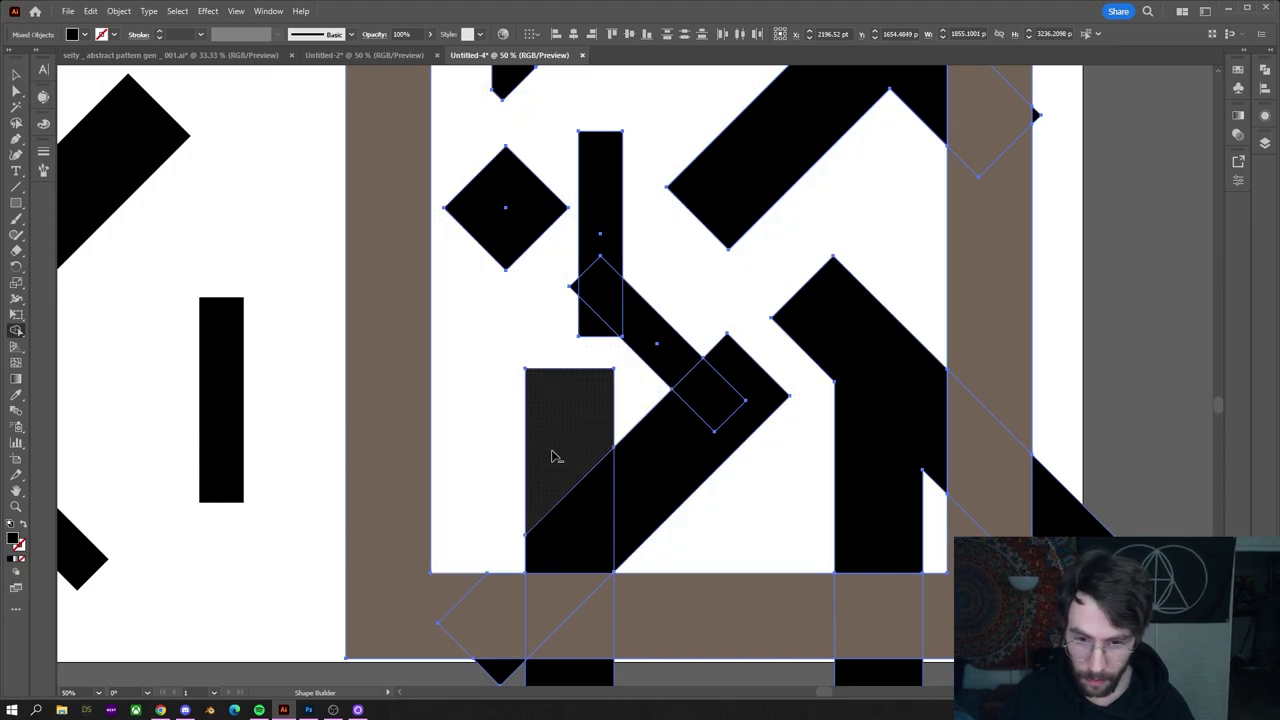
pyautogui.moveTo(580, 563)
pyautogui.mouseDown()
pyautogui.moveTo(680, 457)
pyautogui.moveTo(650, 325)
pyautogui.moveTo(606, 234)
pyautogui.moveTo(606, 318)
pyautogui.moveTo(584, 288)
pyautogui.mouseUp()
pyautogui.scroll(-4, 584, 291)
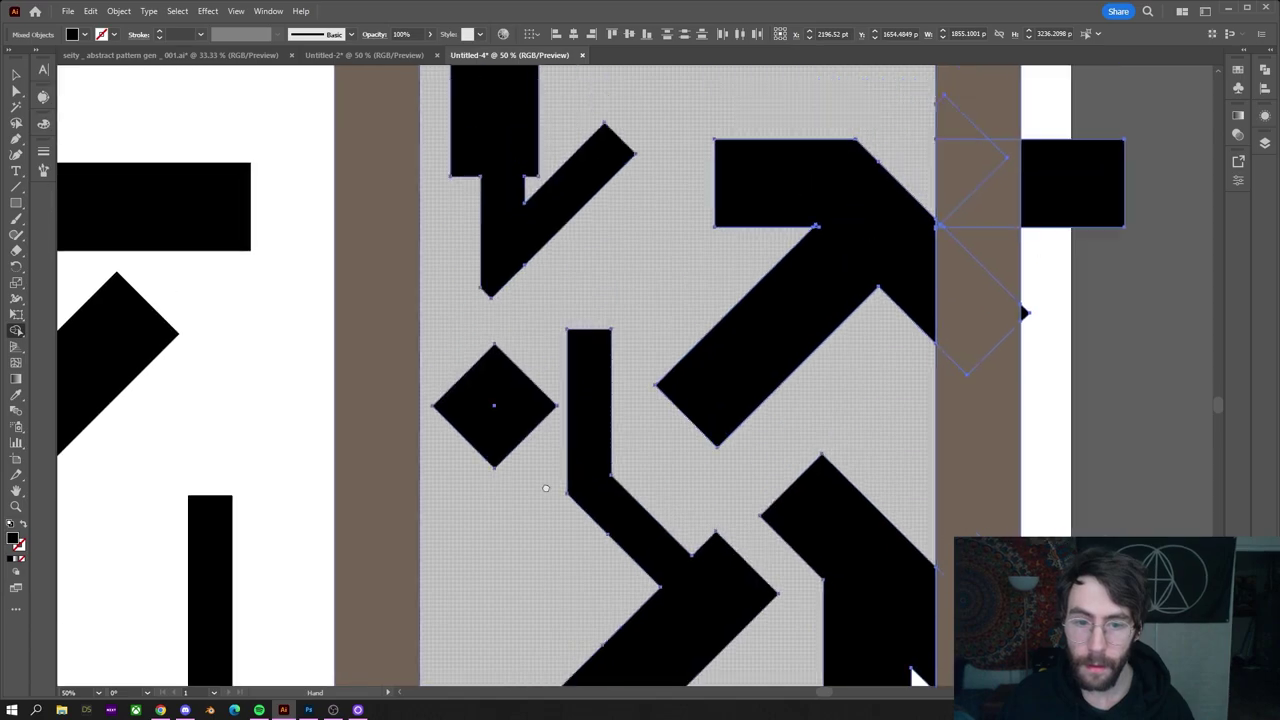
pyautogui.scroll(1, 650, 280)
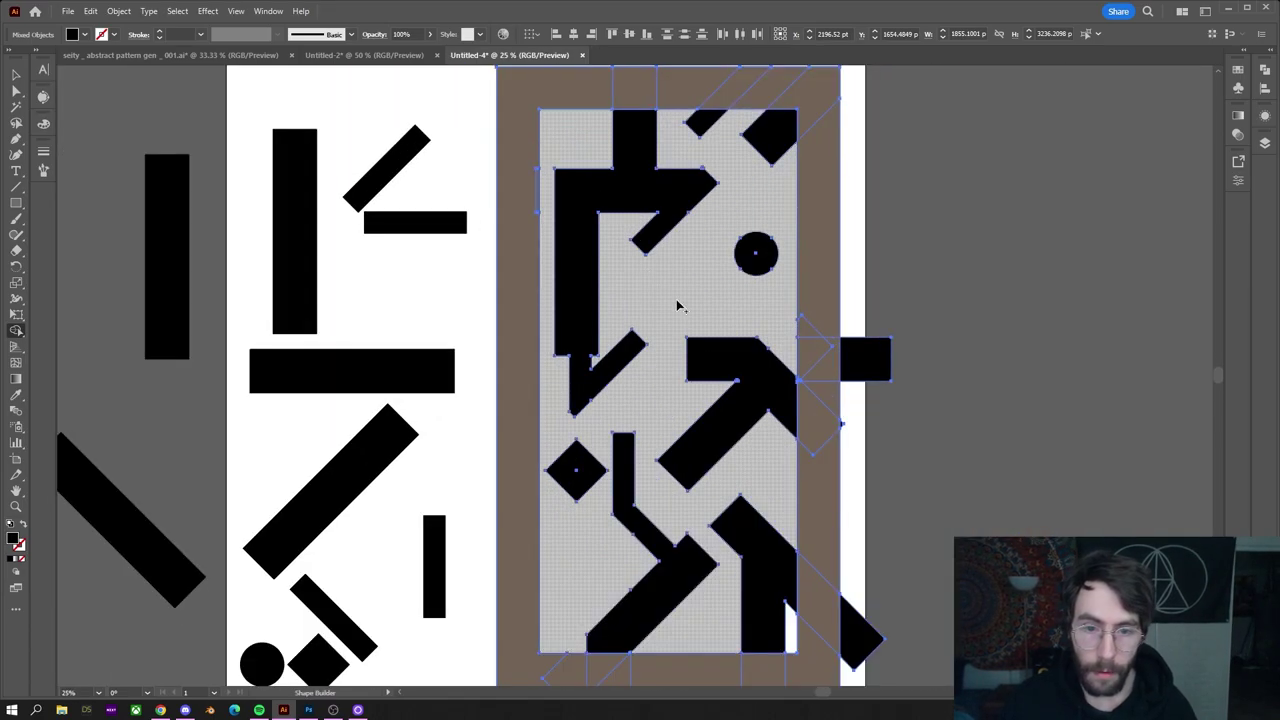
pyautogui.hscroll(3, 700, 320)
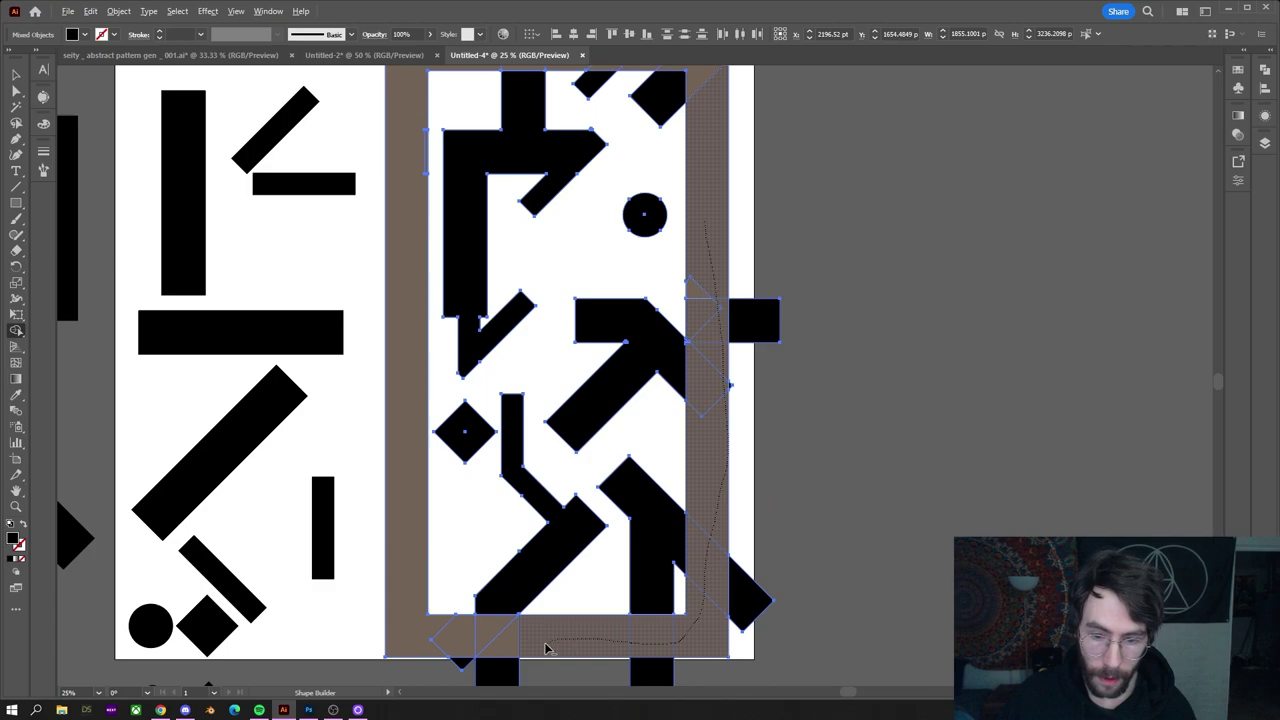
# Delete the brown frame along the bottom and left, plus the leftover square and corner triangle
pyautogui.moveTo(545, 649)
pyautogui.mouseDown()
pyautogui.moveTo(435, 638)
pyautogui.moveTo(413, 515)
pyautogui.moveTo(430, 222)
pyautogui.moveTo(430, 143)
pyautogui.moveTo(415, 135)
pyautogui.moveTo(428, 294)
pyautogui.moveTo(463, 429)
pyautogui.moveTo(434, 297)
pyautogui.mouseUp()
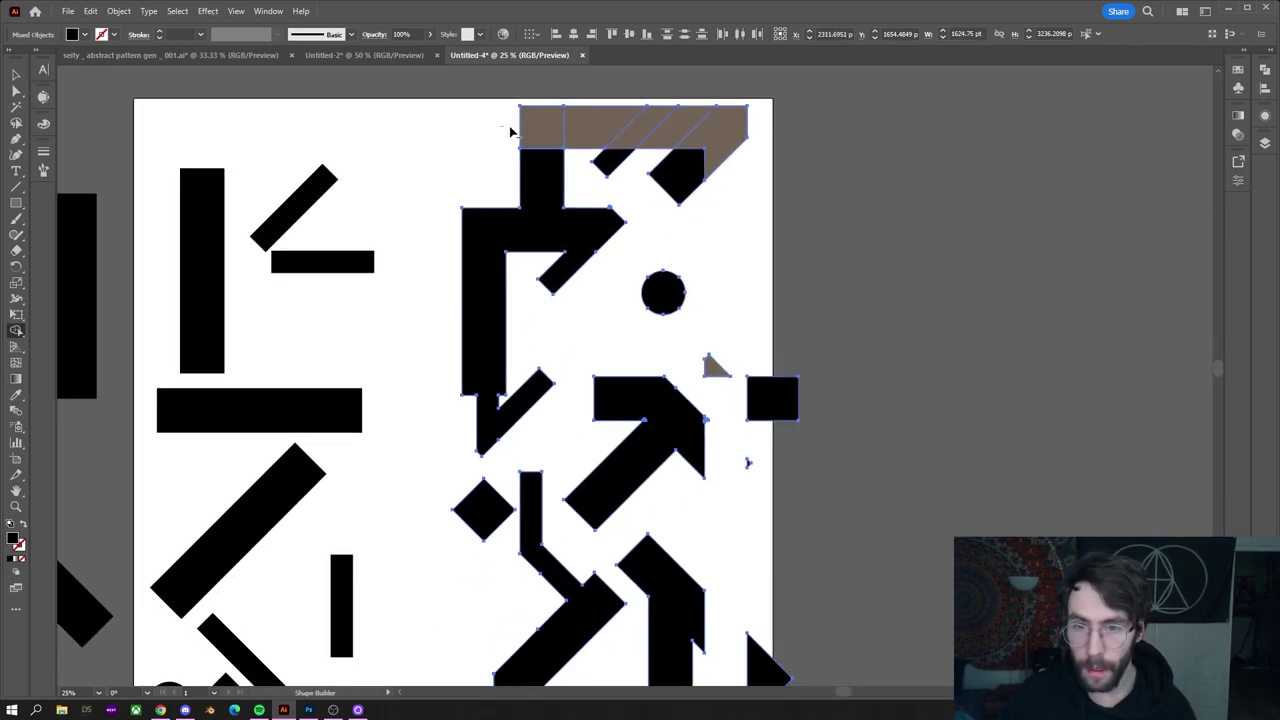
pyautogui.moveTo(768, 127); pyautogui.dragTo(768, 127)
pyautogui.scroll(-2, 706, 294)
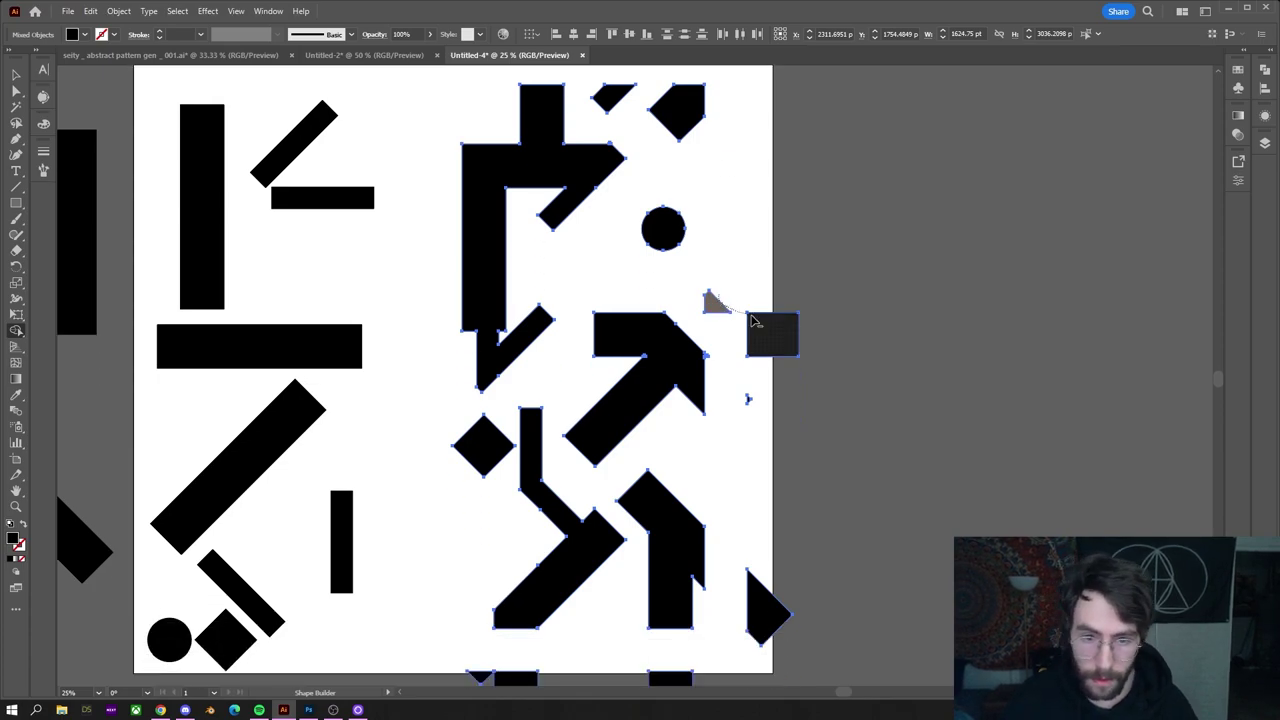
pyautogui.moveTo(767, 531); pyautogui.dragTo(766, 598)
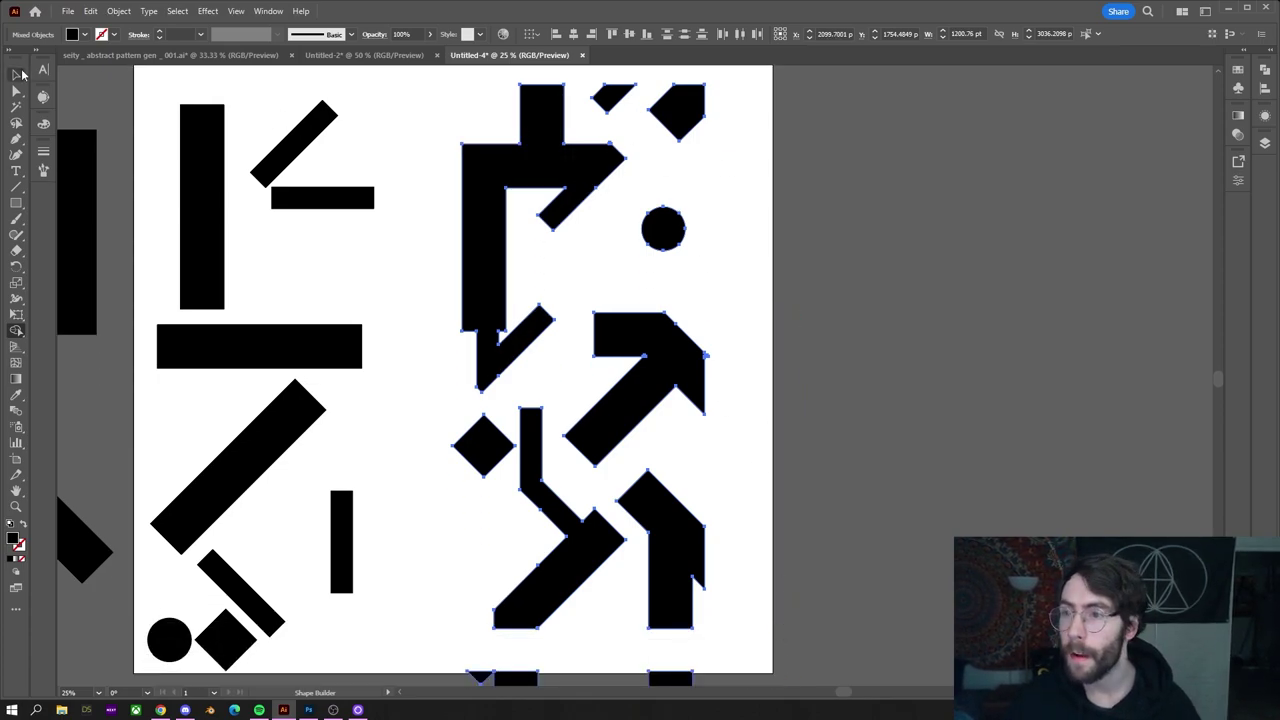
# Select the small pentagon at the top on its own and round all its corners
pyautogui.click(20, 74)
pyautogui.click(391, 177)
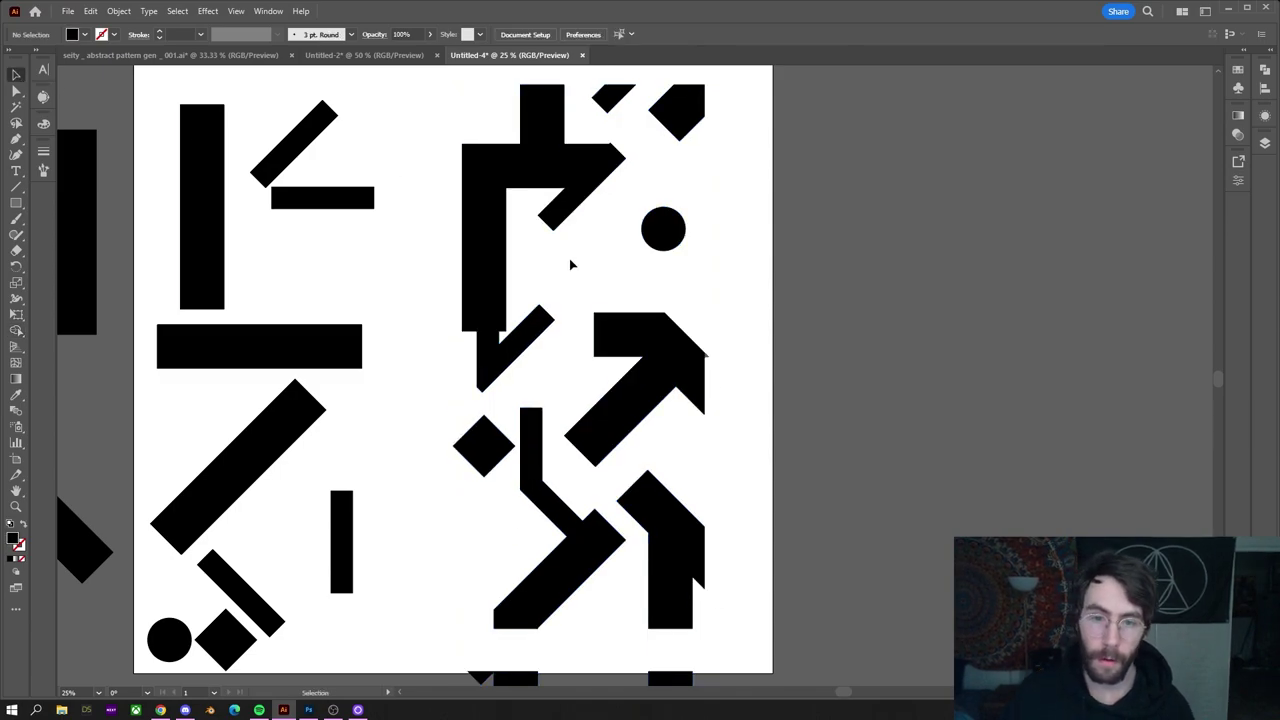
pyautogui.click(527, 158)
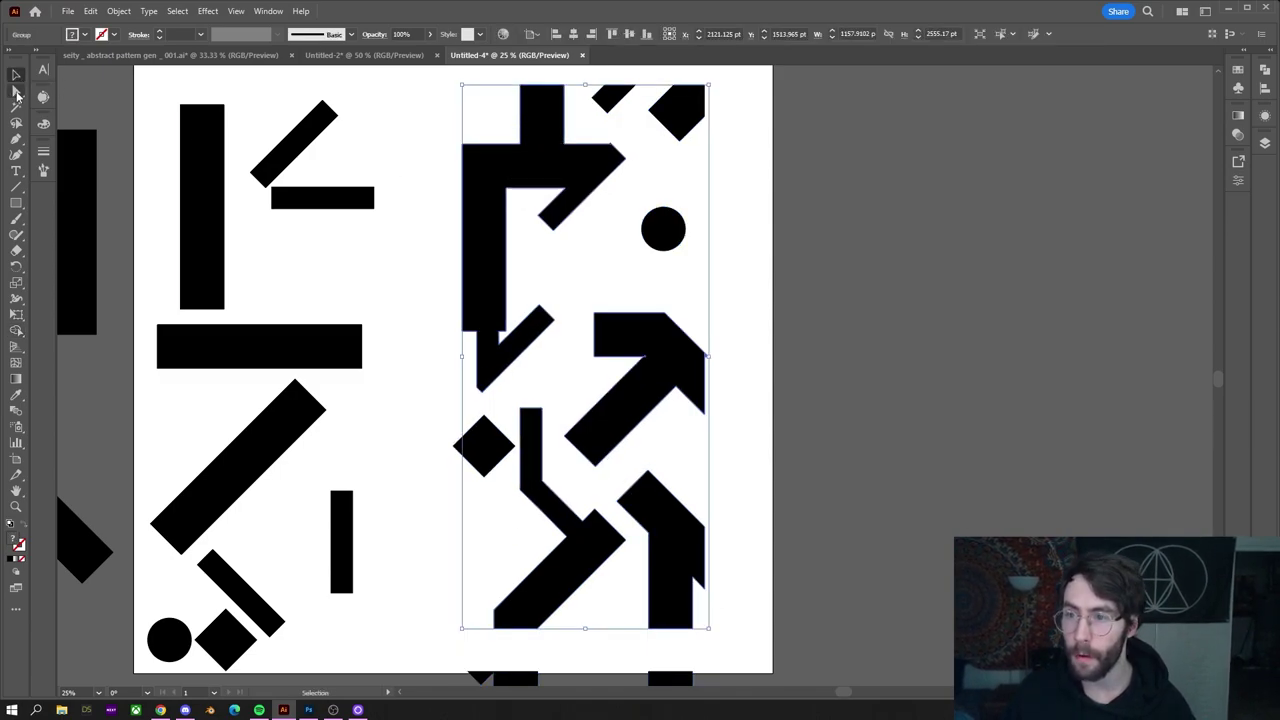
pyautogui.click(16, 92)
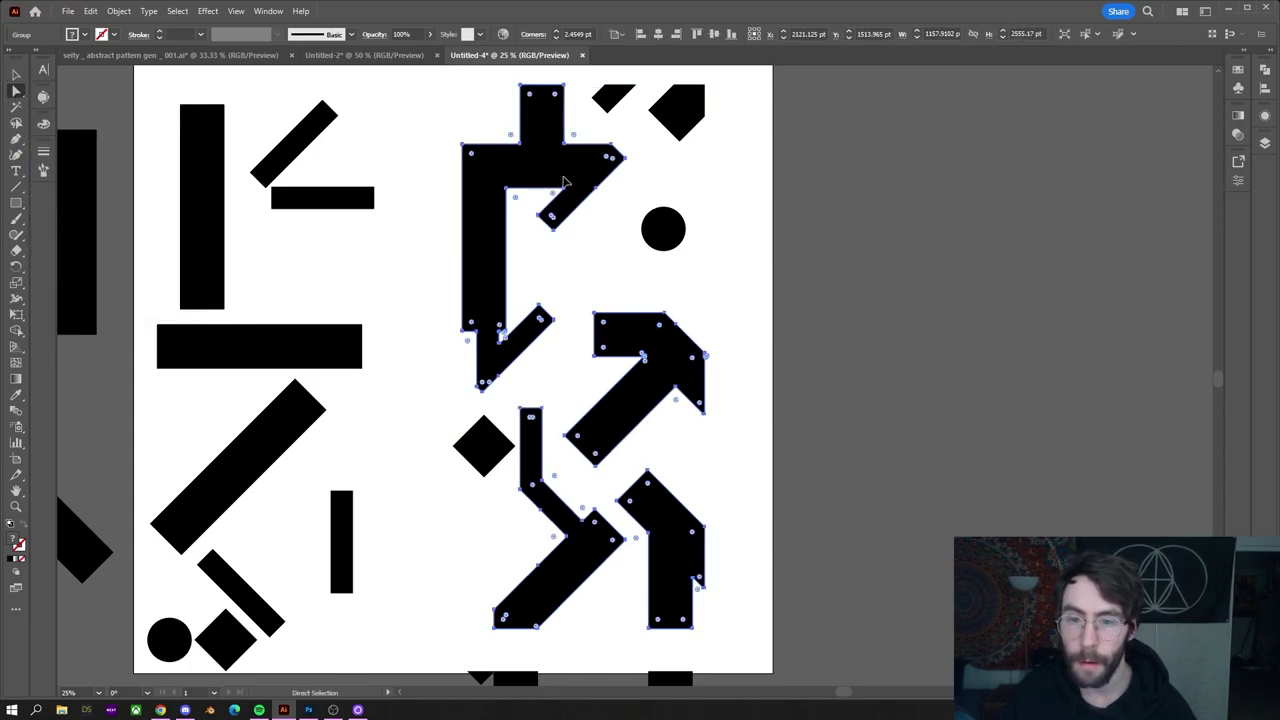
pyautogui.click(591, 203)
pyautogui.click(582, 196)
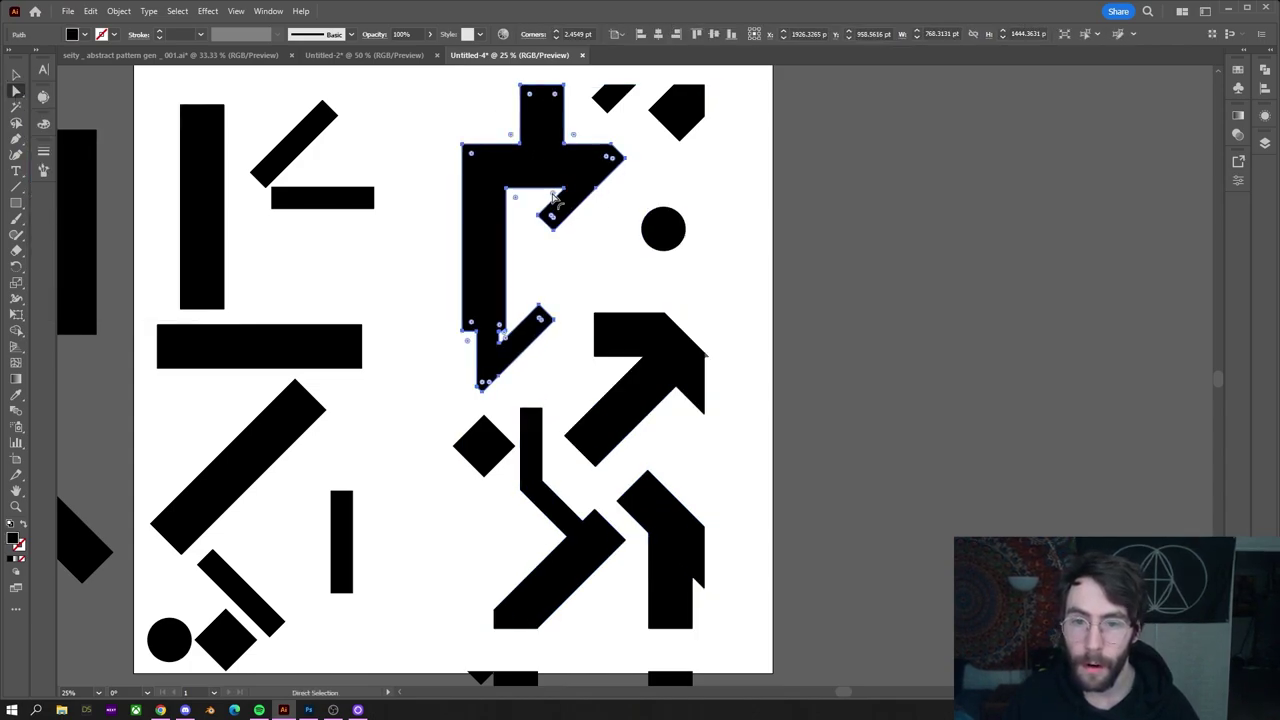
pyautogui.click(615, 228)
pyautogui.click(677, 122)
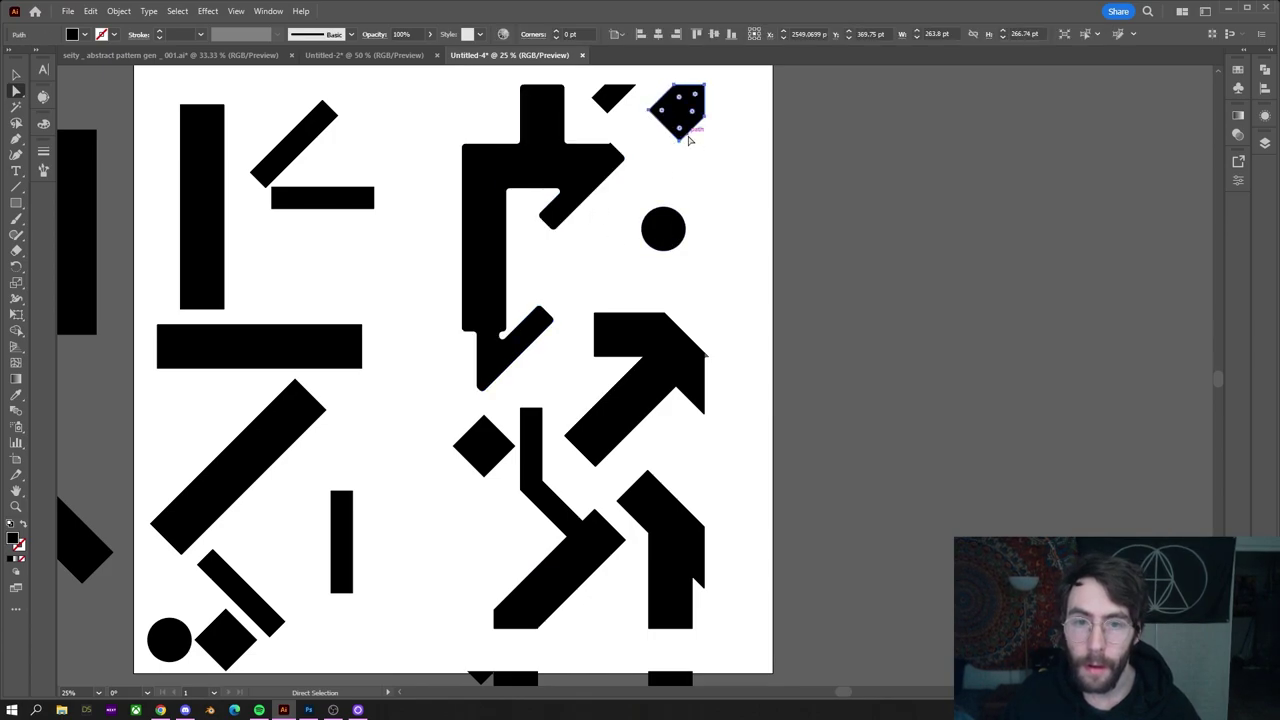
pyautogui.moveTo(681, 131); pyautogui.dragTo(614, 94)
# Round the arrow's top-left and bottom-left corners
pyautogui.click(666, 330)
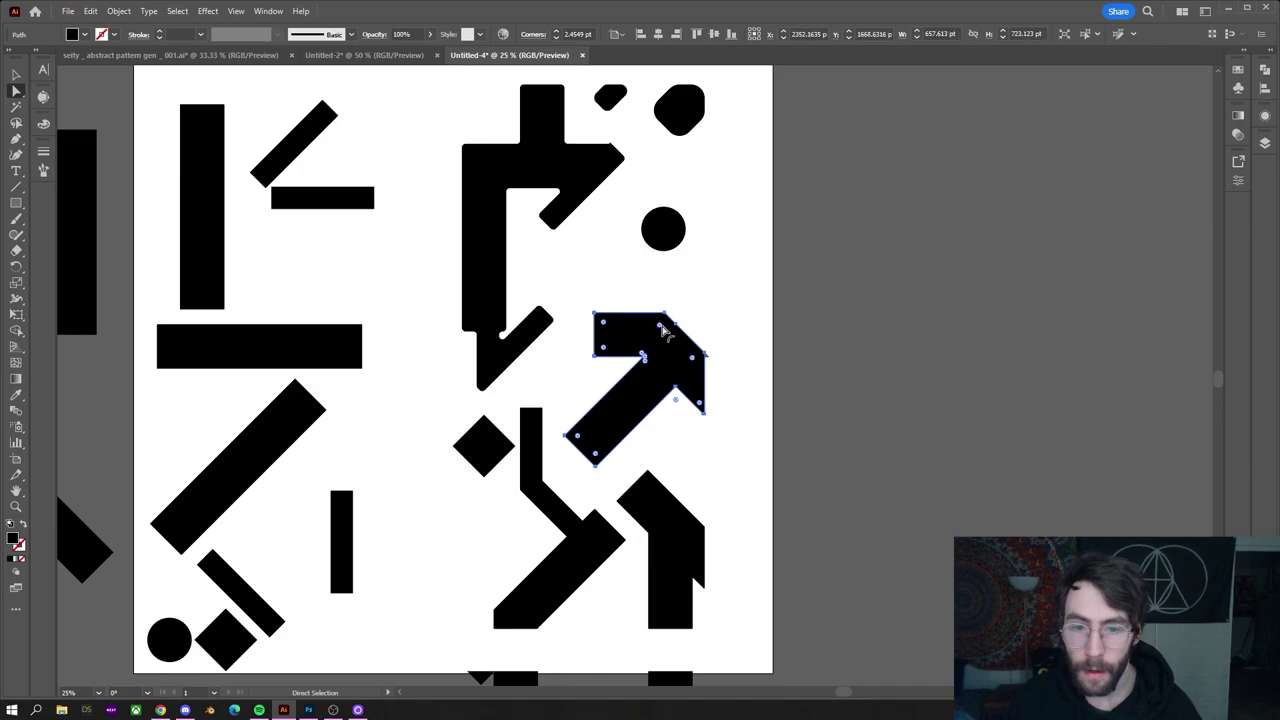
pyautogui.hotkey('ctrl', '=')
pyautogui.hotkey('ctrl', '=')
pyautogui.hotkey('ctrl', '=')
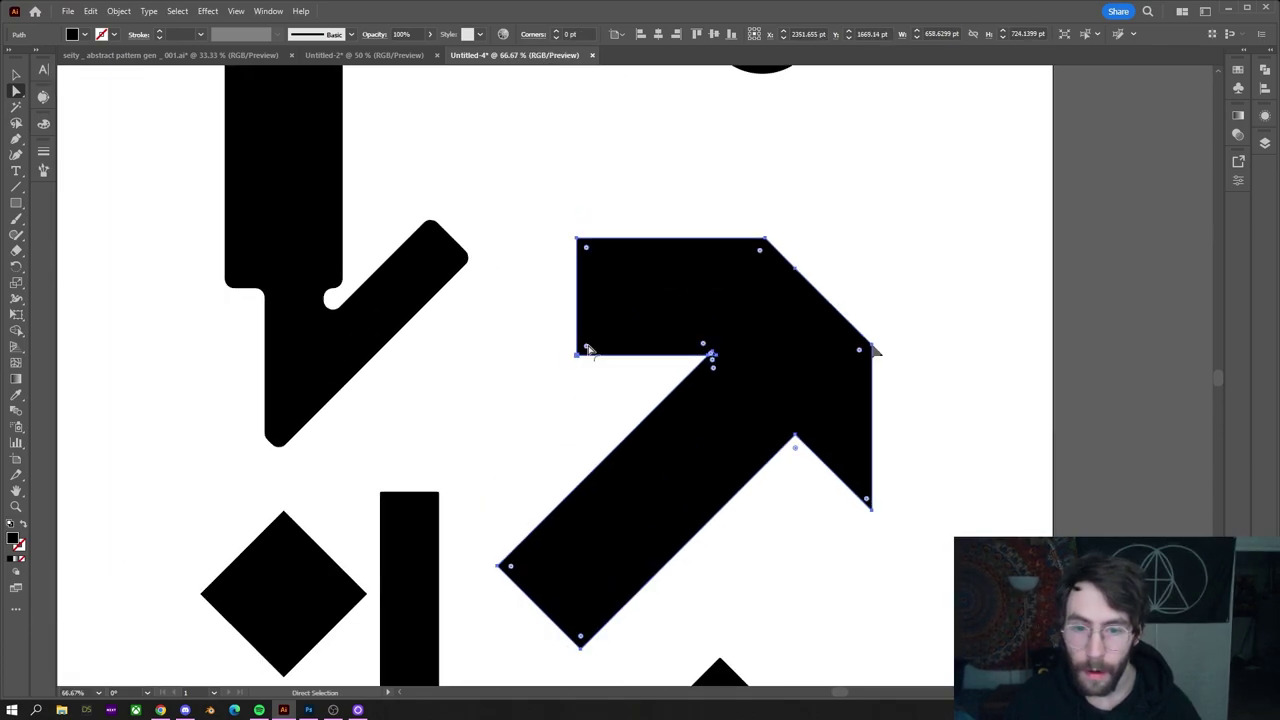
pyautogui.click(562, 274)
pyautogui.moveTo(612, 374); pyautogui.dragTo(610, 372)
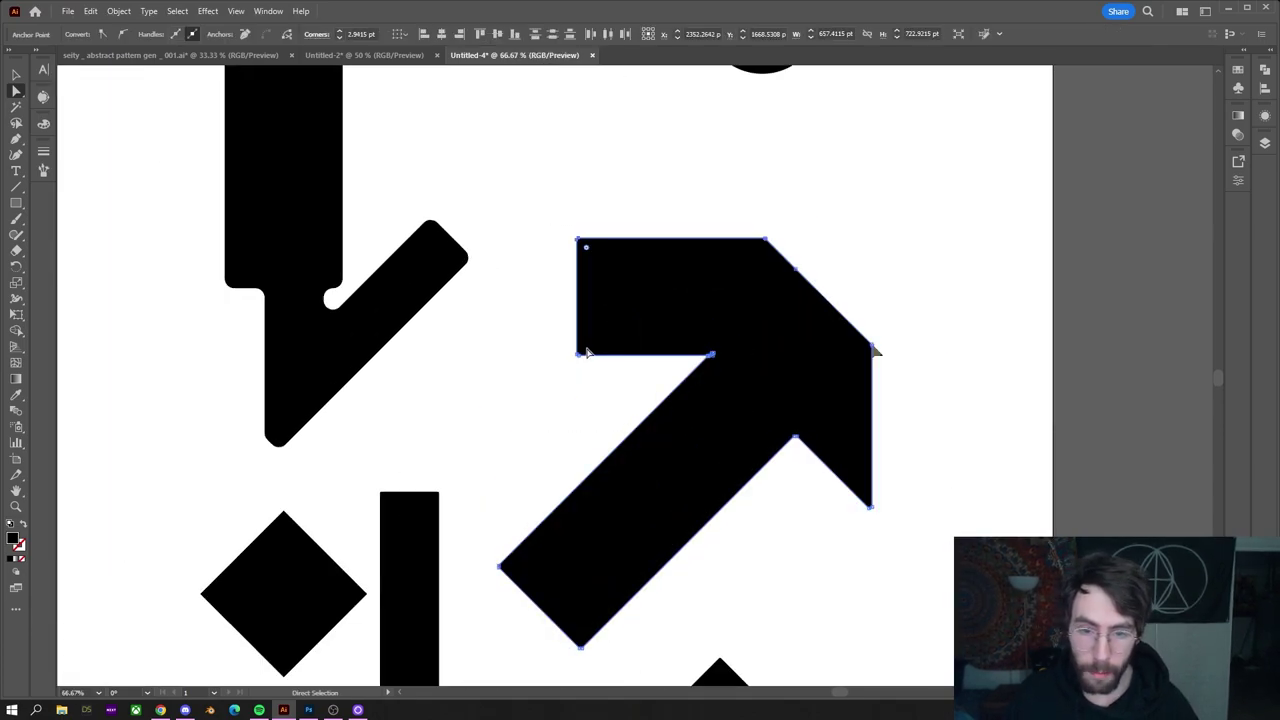
pyautogui.moveTo(563, 206); pyautogui.dragTo(608, 292)
pyautogui.moveTo(586, 248); pyautogui.dragTo(612, 282)
pyautogui.click(547, 371)
pyautogui.click(580, 337)
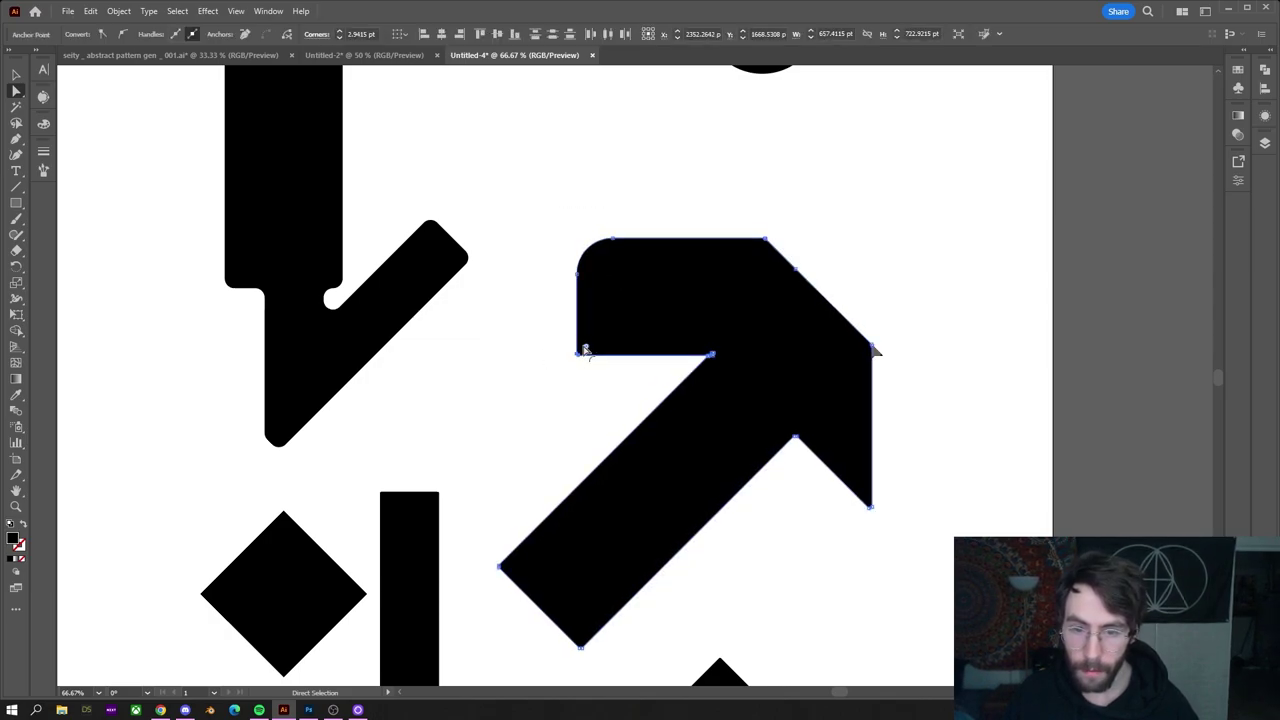
pyautogui.moveTo(586, 346); pyautogui.dragTo(614, 318)
pyautogui.scroll(-4, 900, 471)
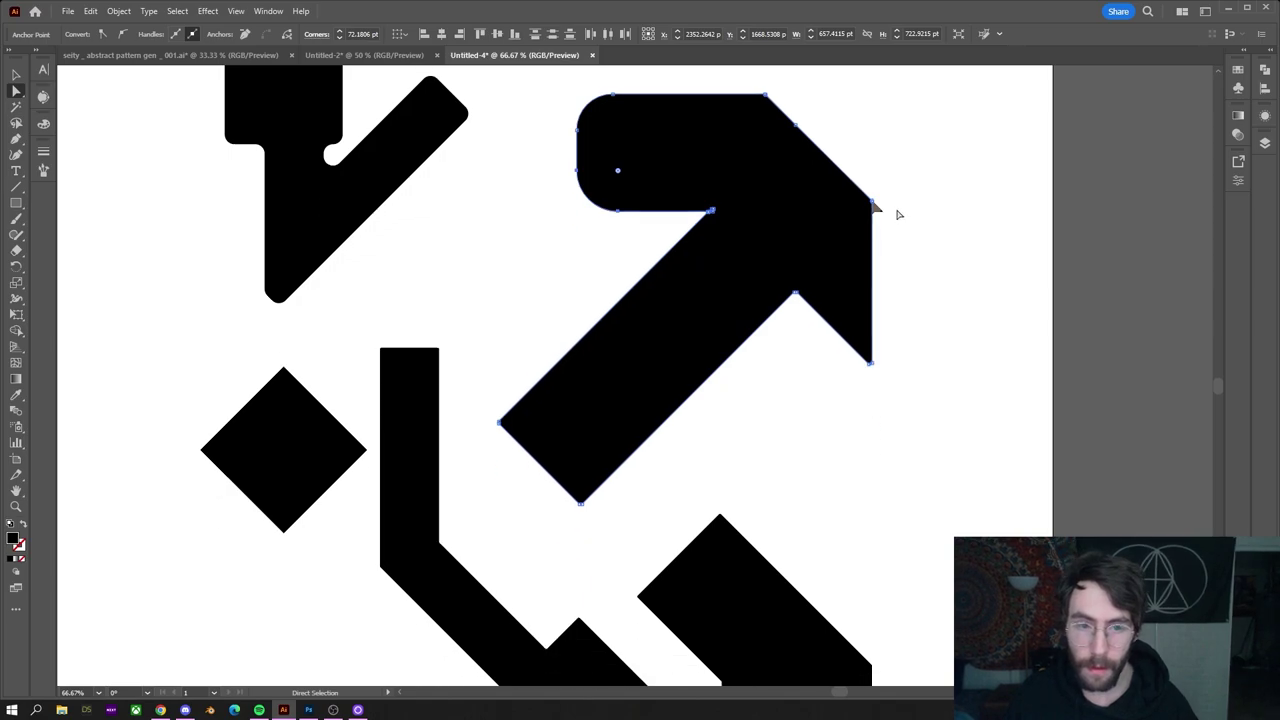
pyautogui.click(874, 209)
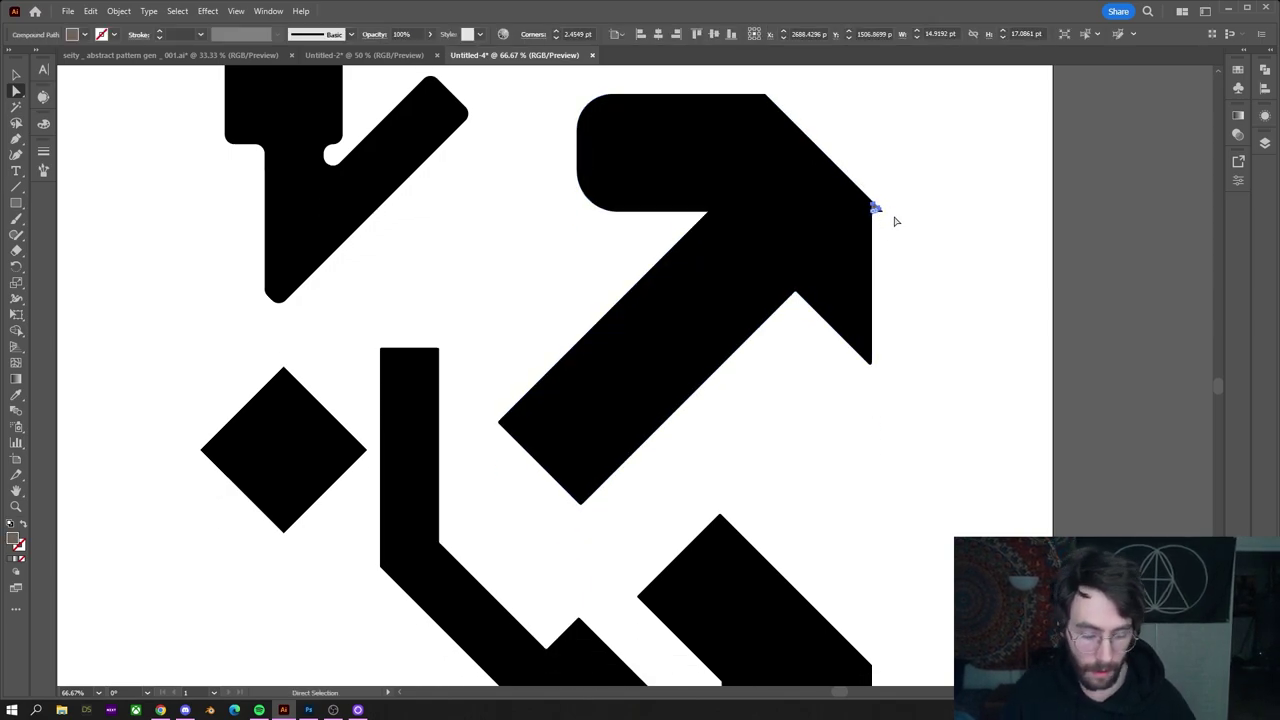
# Select the small stray piece at the arrow's top-right corner and align it with the corner
pyautogui.click(879, 214)
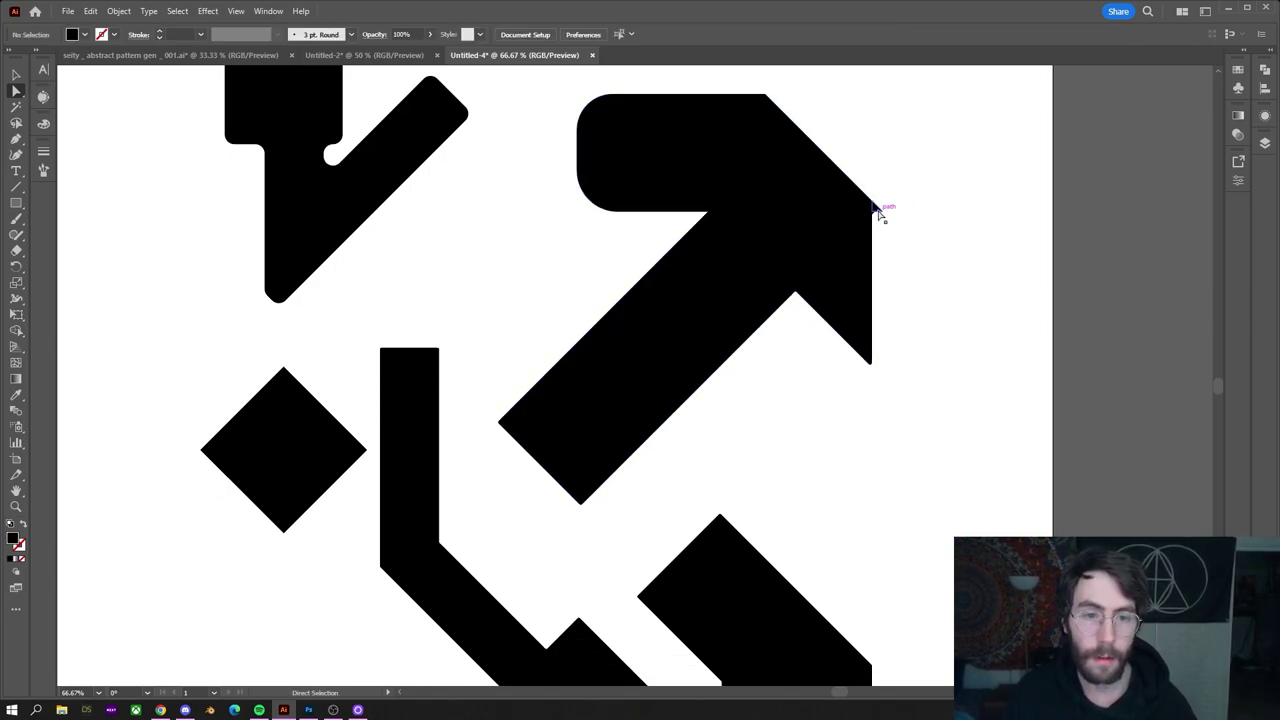
pyautogui.click(878, 213)
pyautogui.press('v')
pyautogui.click(899, 214)
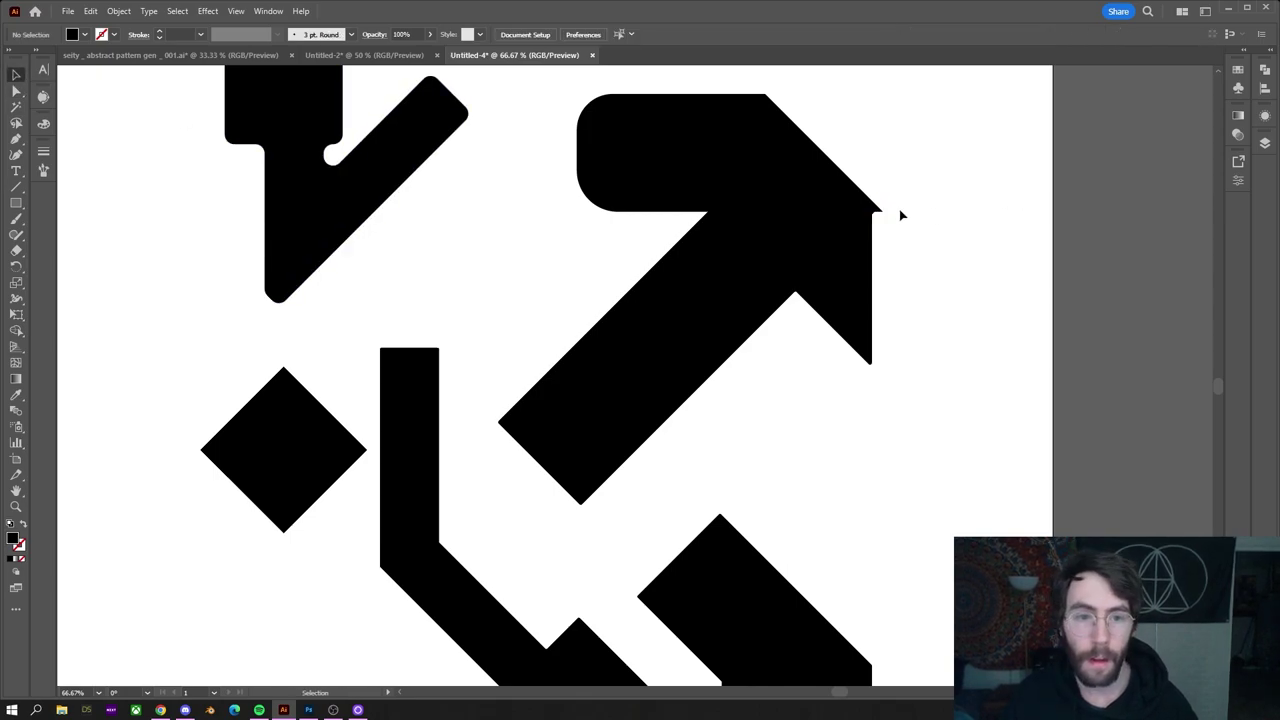
pyautogui.click(875, 209)
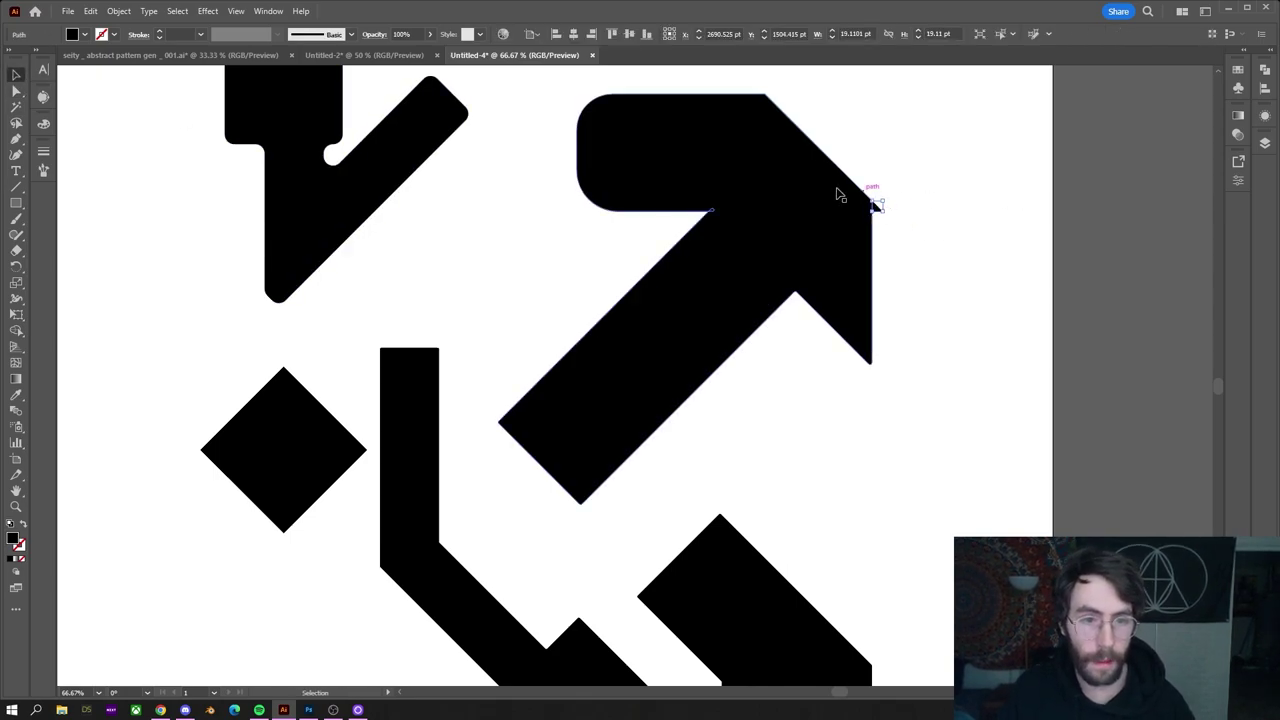
pyautogui.moveTo(876, 207); pyautogui.dragTo(873, 204)
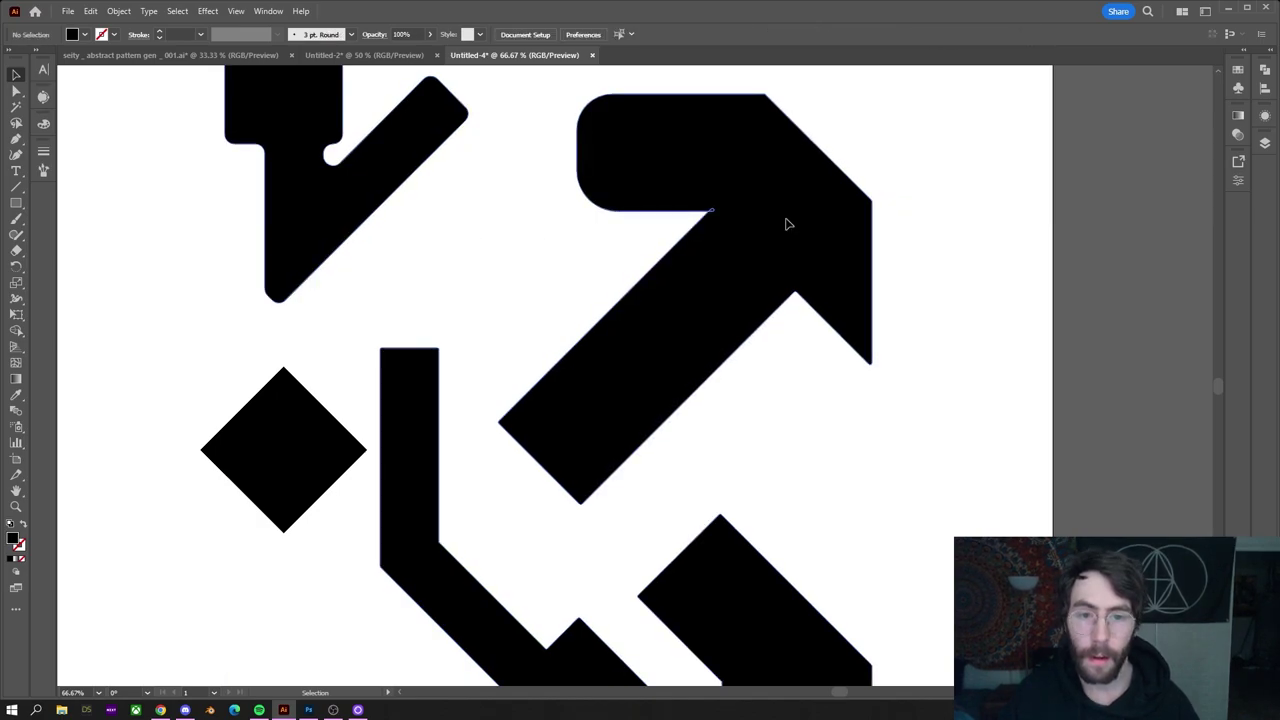
# Round the arrow's lower-right corner
pyautogui.click(788, 220)
pyautogui.click(16, 91)
pyautogui.click(869, 356)
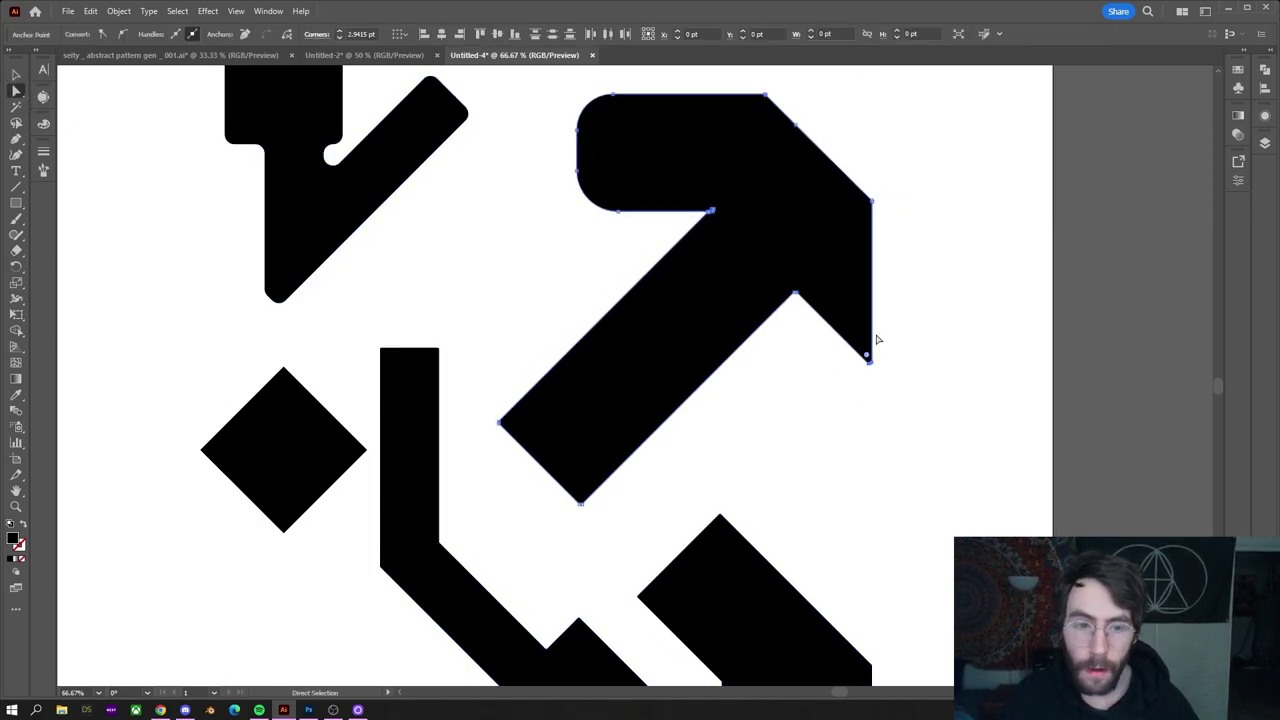
pyautogui.moveTo(869, 358); pyautogui.dragTo(851, 322)
pyautogui.scroll(-1, 489, 354)
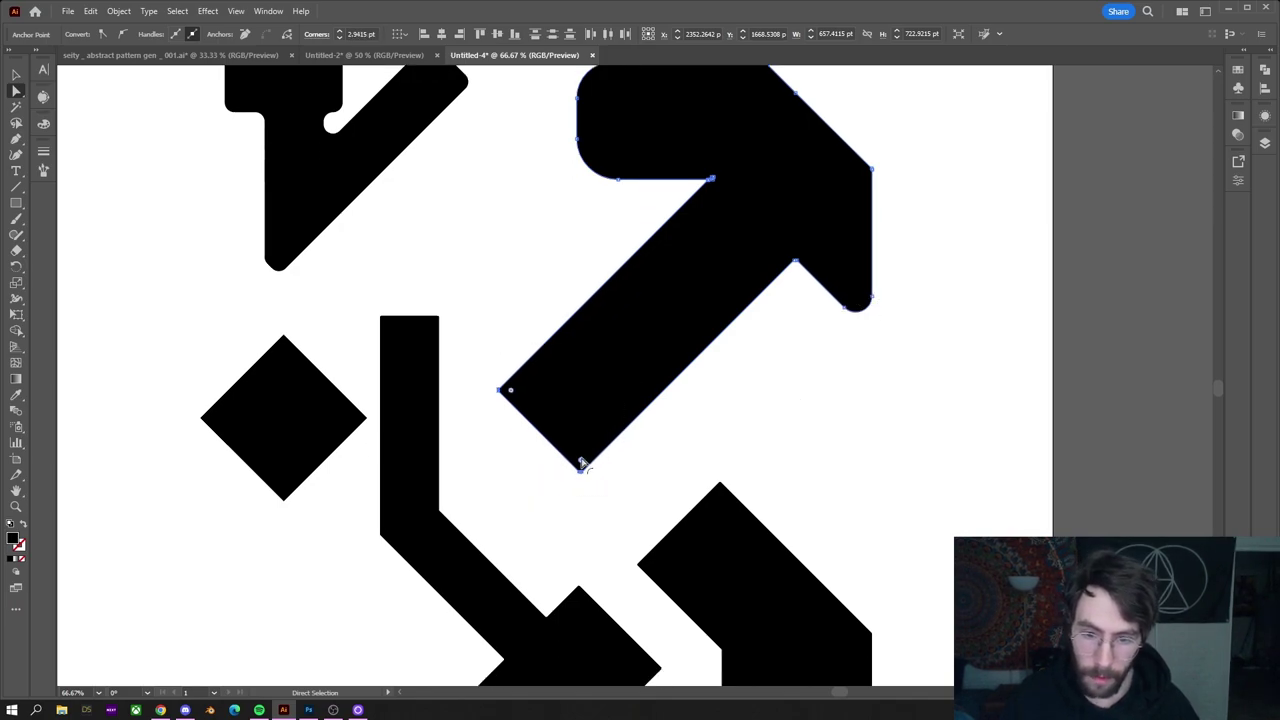
pyautogui.moveTo(582, 463); pyautogui.dragTo(586, 414)
pyautogui.scroll(-3, 529, 443)
# Round the L-shape's corners to 12.67 pt and all corners of the right-hand shape
pyautogui.click(397, 351)
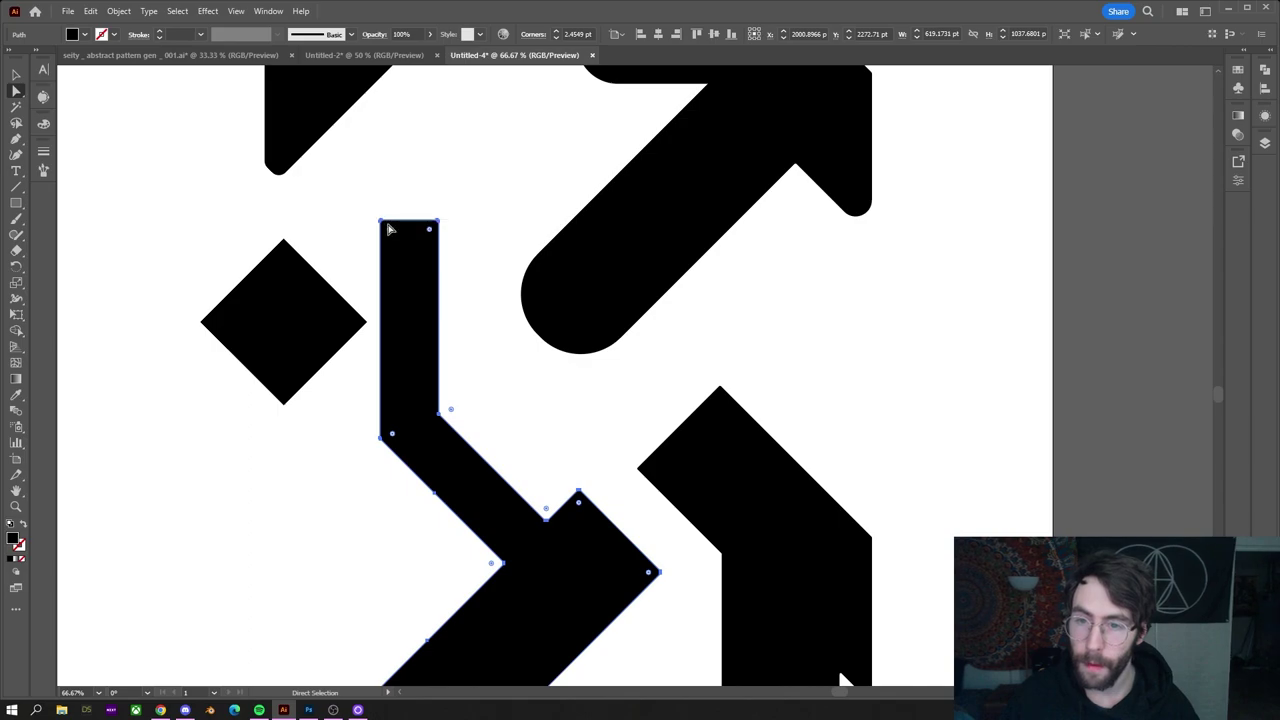
pyautogui.moveTo(390, 229); pyautogui.dragTo(403, 244)
pyautogui.scroll(-9, 461, 271)
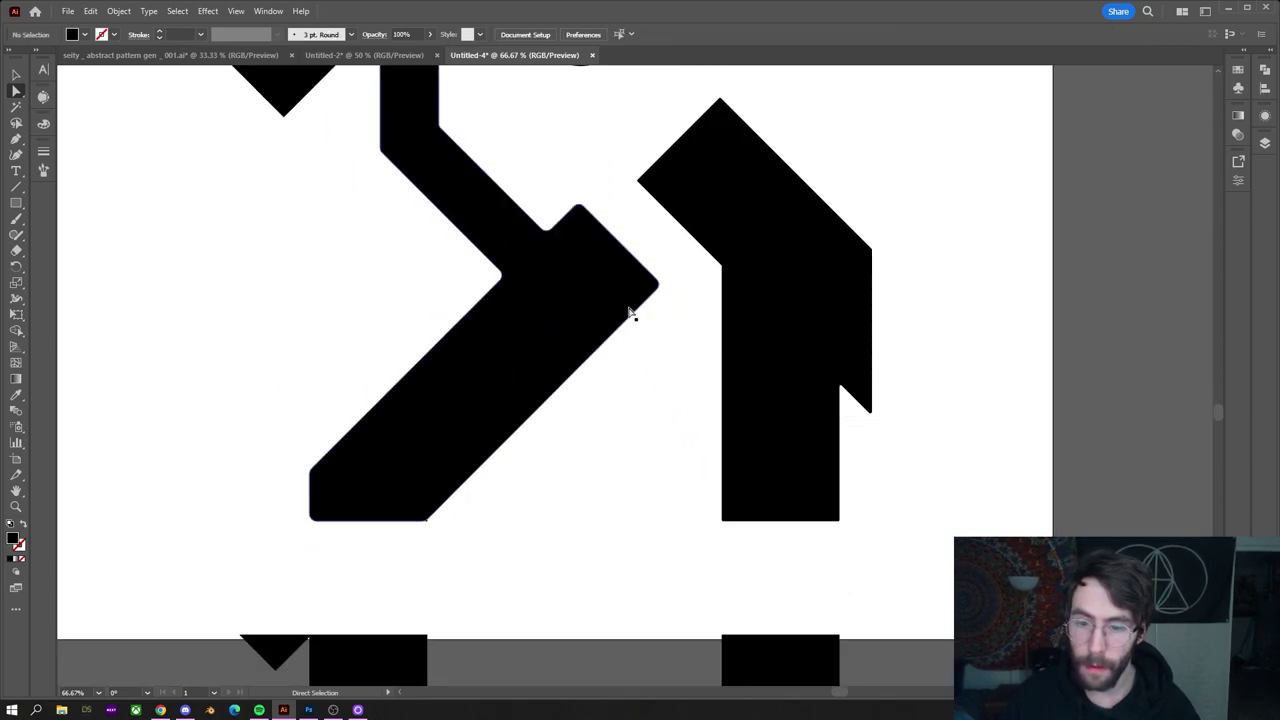
pyautogui.scroll(3, 629, 314)
pyautogui.click(752, 295)
pyautogui.moveTo(718, 218); pyautogui.dragTo(727, 230)
pyautogui.click(546, 223)
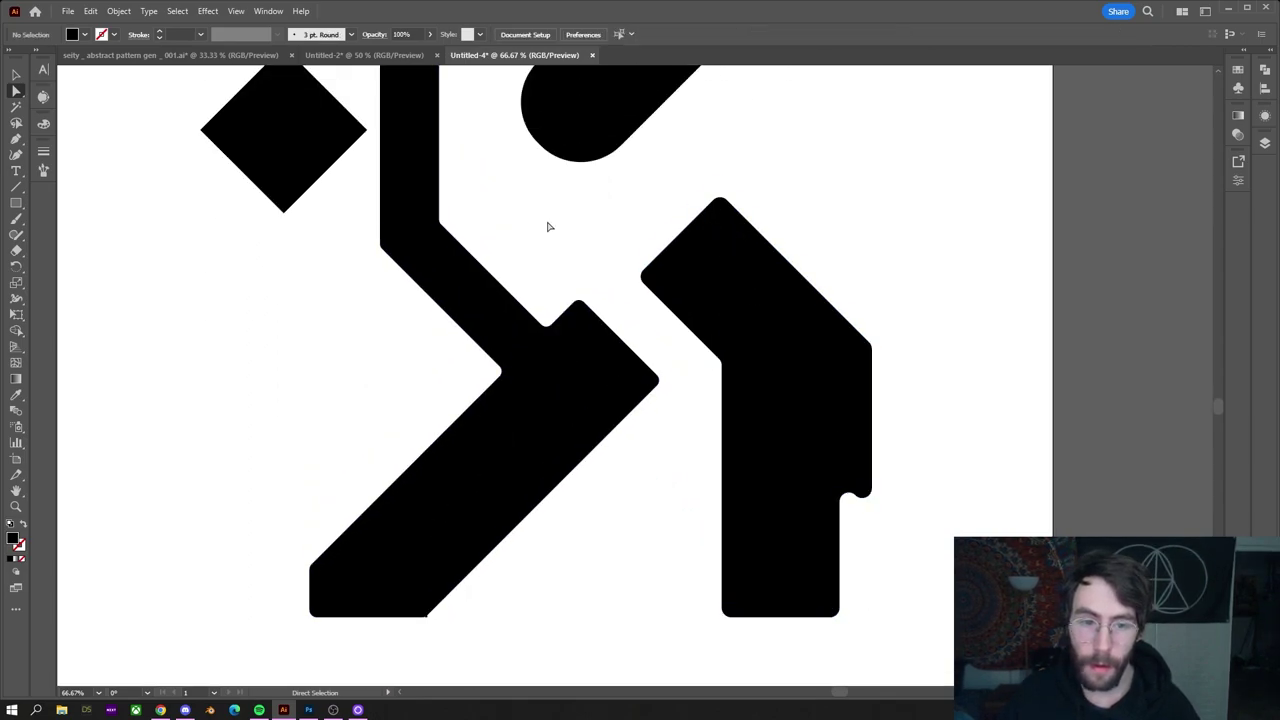
# Round the diamond's corners to about 29.93 pt, then select the whole pattern
pyautogui.click(280, 160)
pyautogui.moveTo(220, 137); pyautogui.dragTo(226, 134)
pyautogui.scroll(-3, 857, 251)
pyautogui.scroll(6, 864, 260)
pyautogui.scroll(-3, 864, 260)
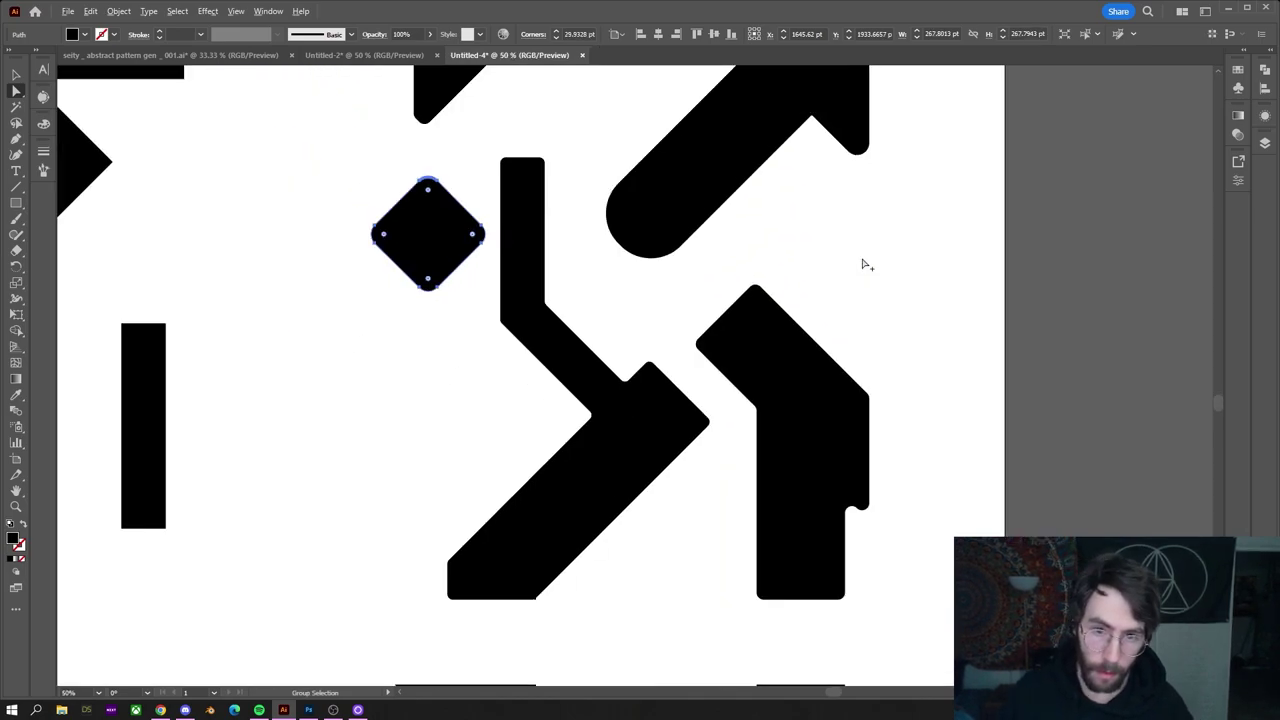
pyautogui.moveTo(863, 249); pyautogui.dragTo(821, 453)
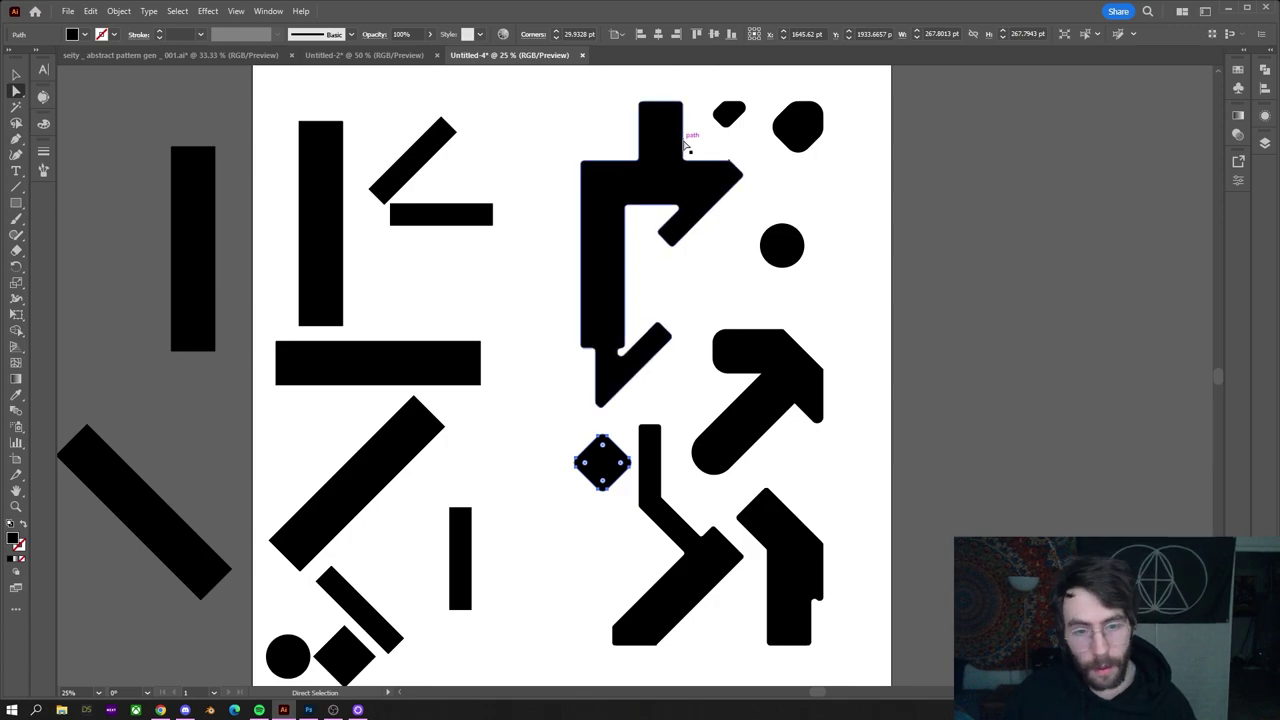
pyautogui.scroll(-1, 220, 162)
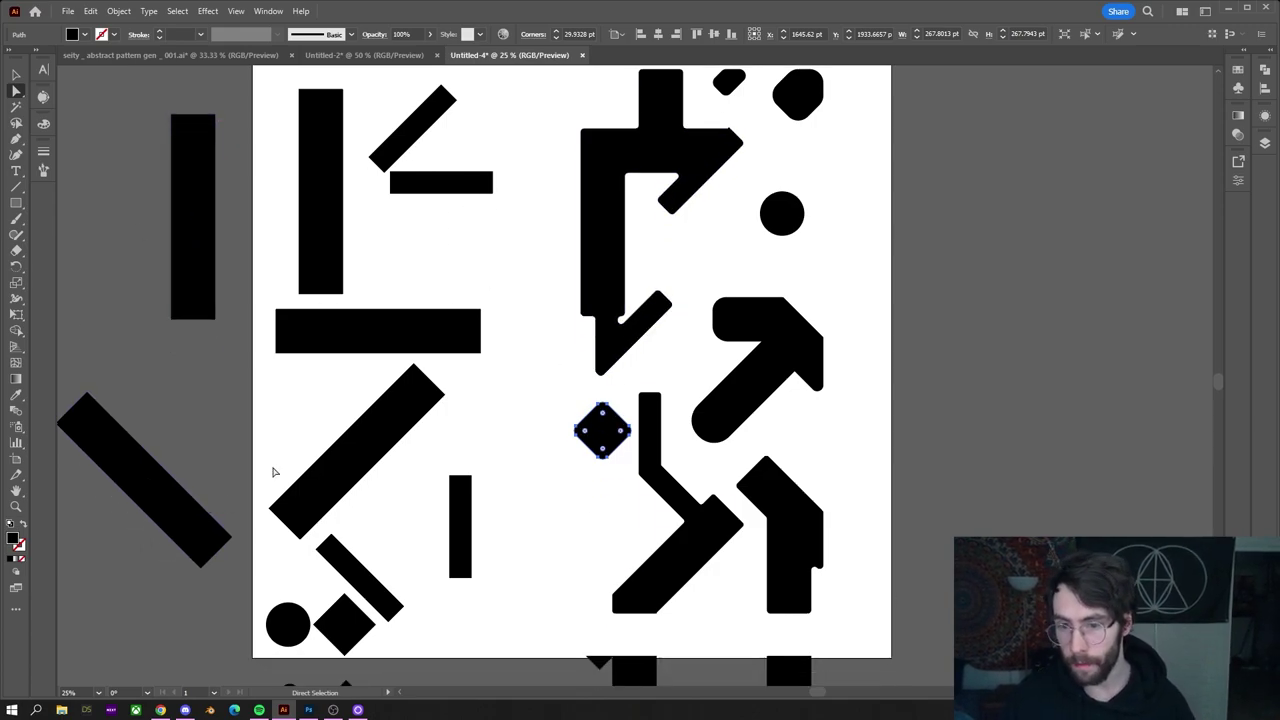
pyautogui.scroll(3, 720, 380)
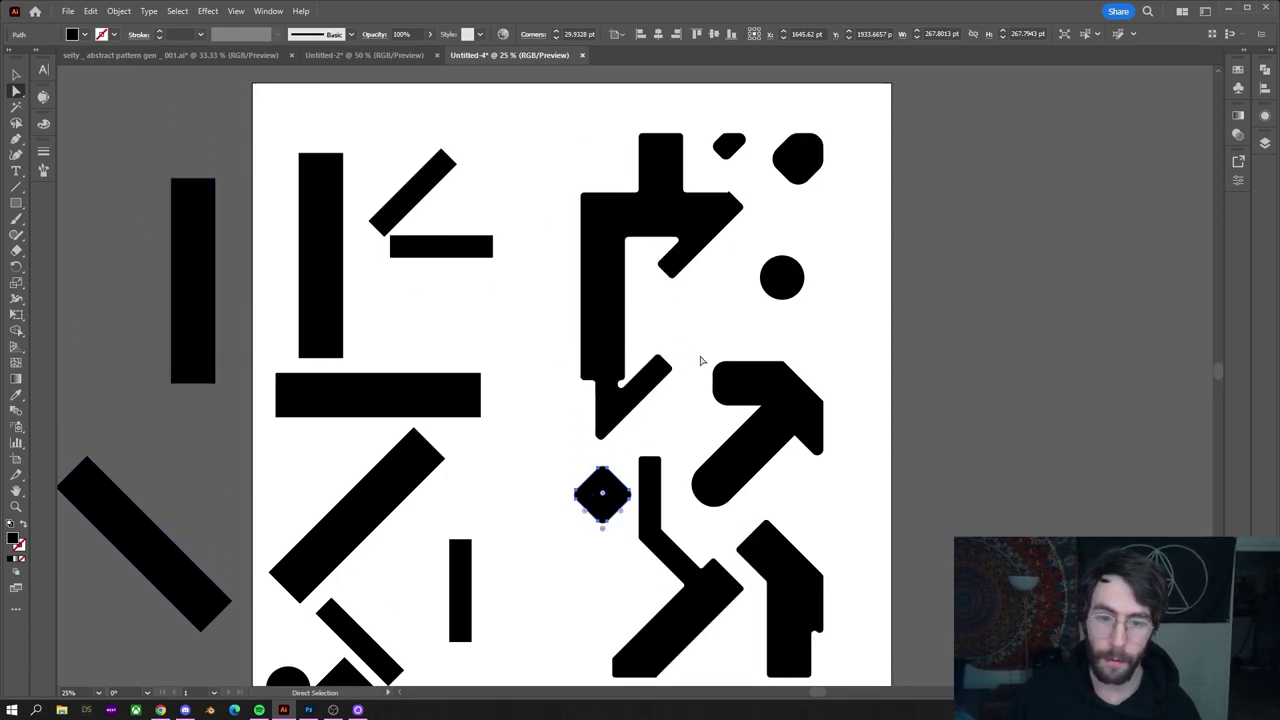
pyautogui.scroll(-2, 703, 355)
pyautogui.scroll(1, 695, 340)
pyautogui.moveTo(535, 94); pyautogui.dragTo(868, 675)
# Group the pattern, paste it into Untitled-2 and shrink it below the middle strip
pyautogui.rightClick(755, 318)
pyautogui.click(805, 481)
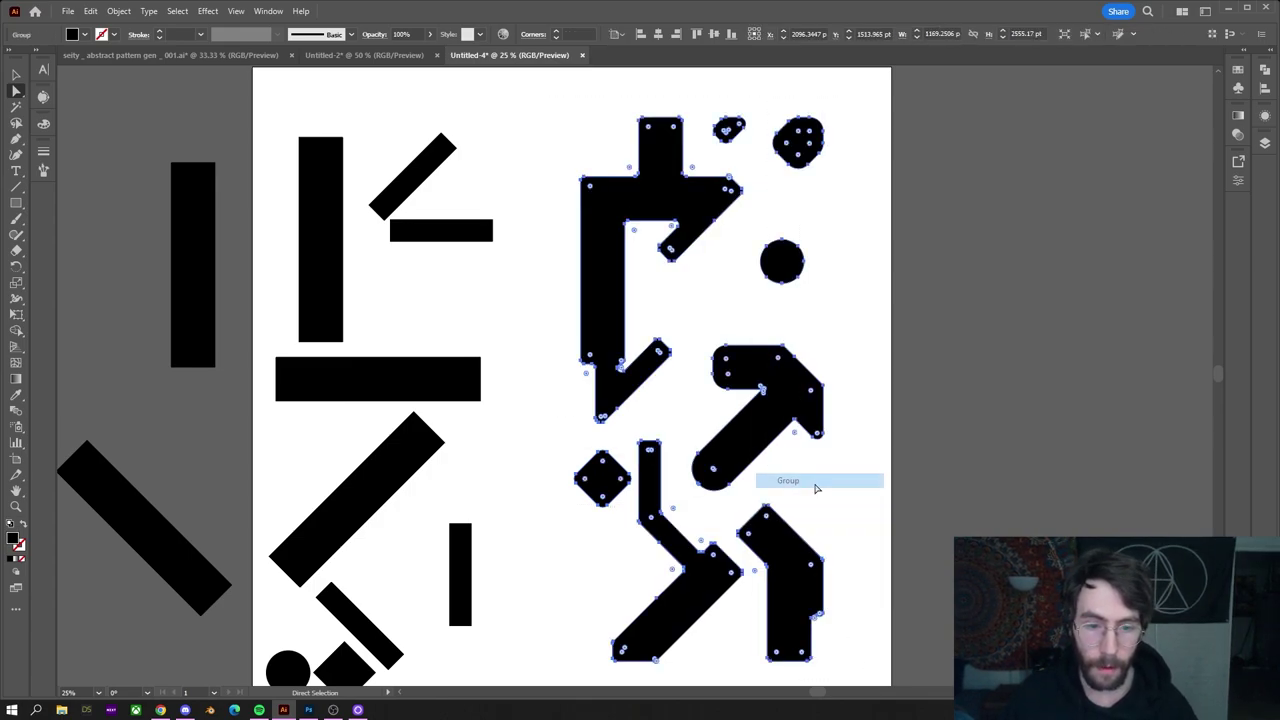
pyautogui.click(364, 55)
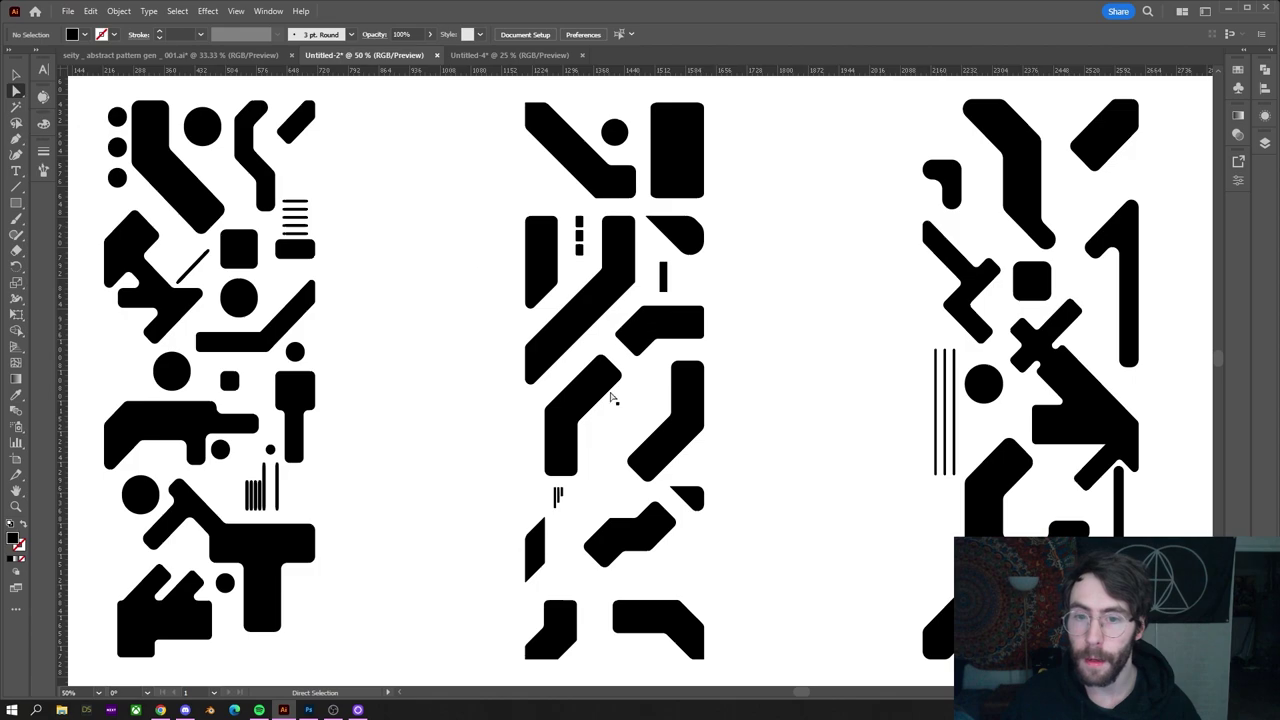
pyautogui.scroll(-4, 675, 378)
pyautogui.hotkey('ctrl', 'v')
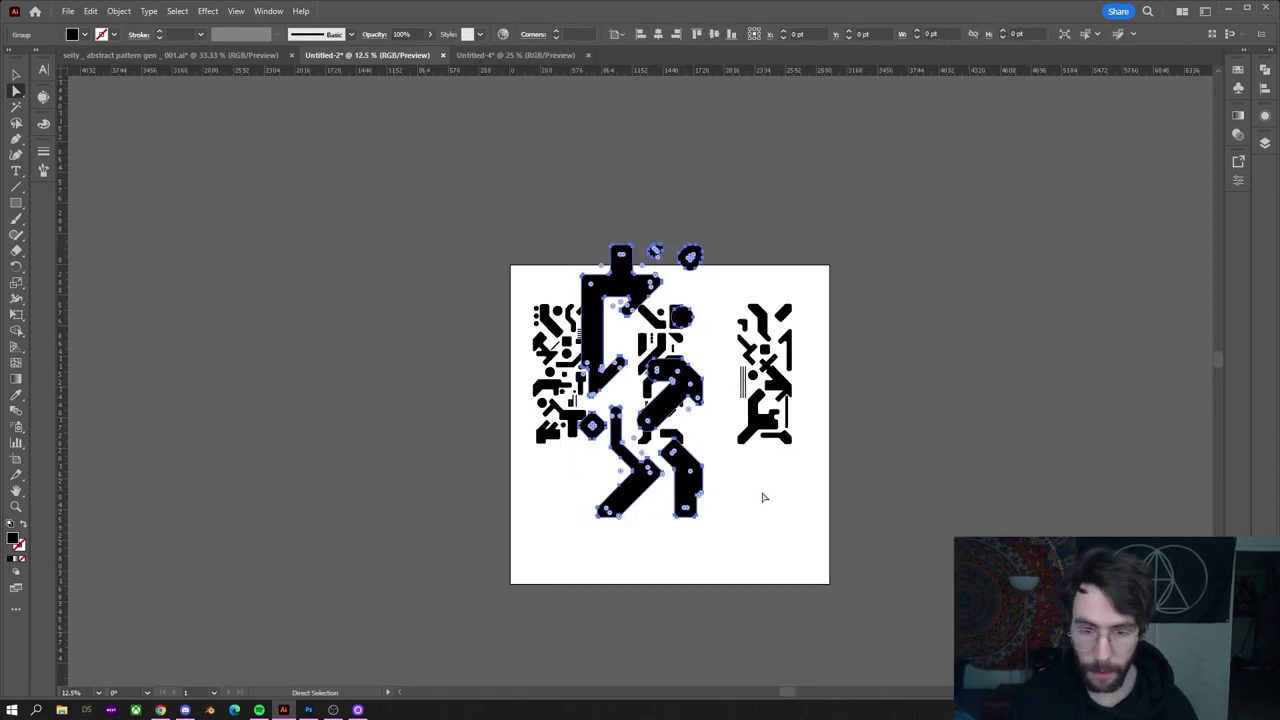
pyautogui.click(15, 75)
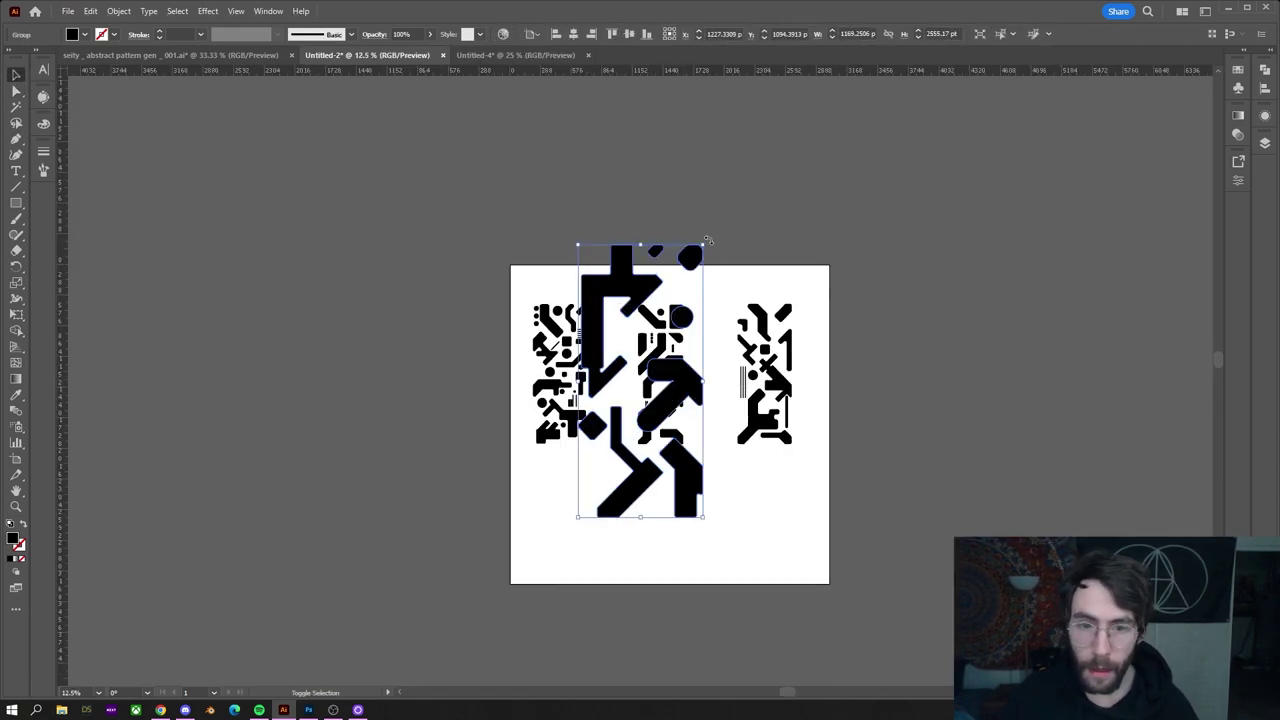
pyautogui.moveTo(704, 243); pyautogui.dragTo(661, 481)
pyautogui.scroll(2, 750, 447)
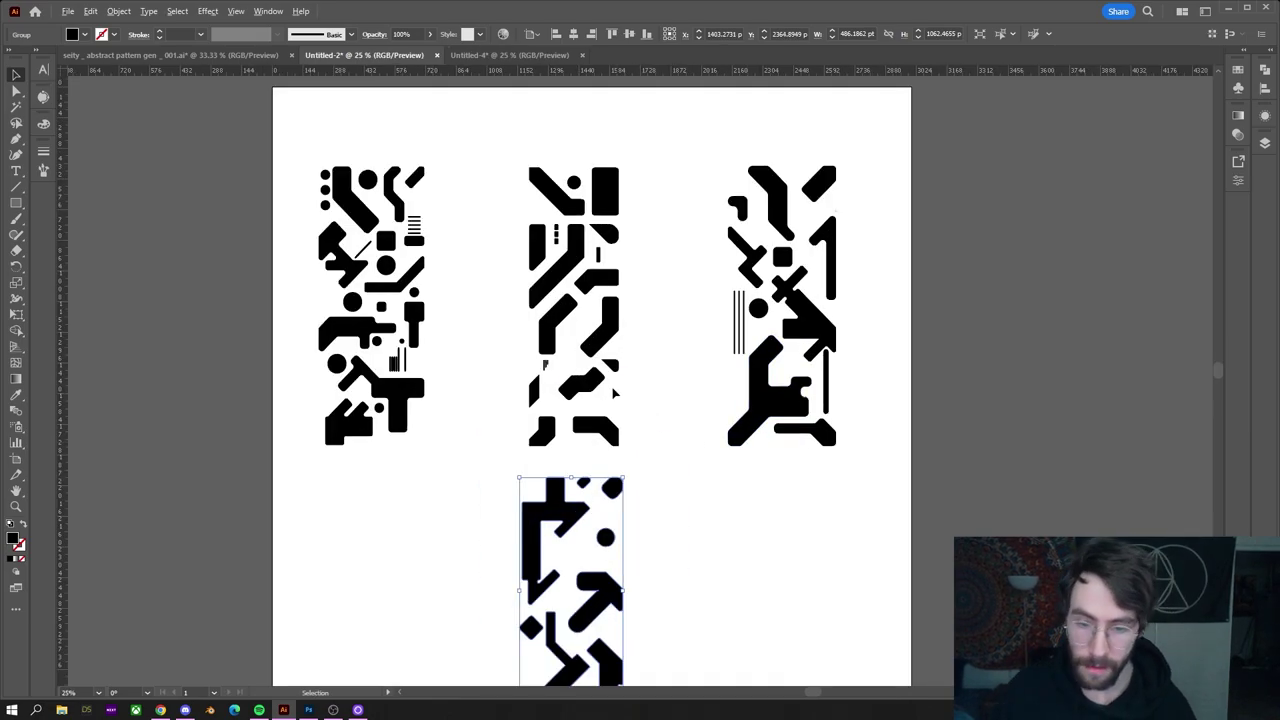
pyautogui.scroll(-1, 713, 295)
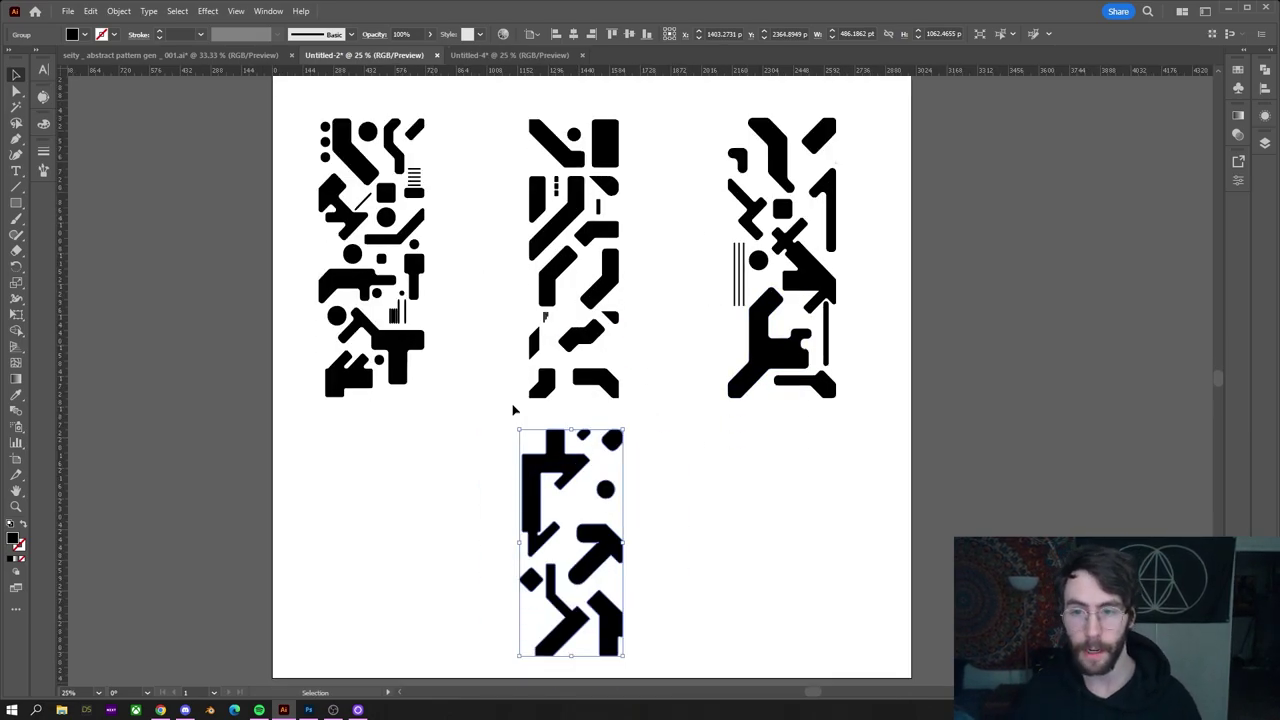
pyautogui.scroll(1, 678, 327)
pyautogui.scroll(-1, 684, 331)
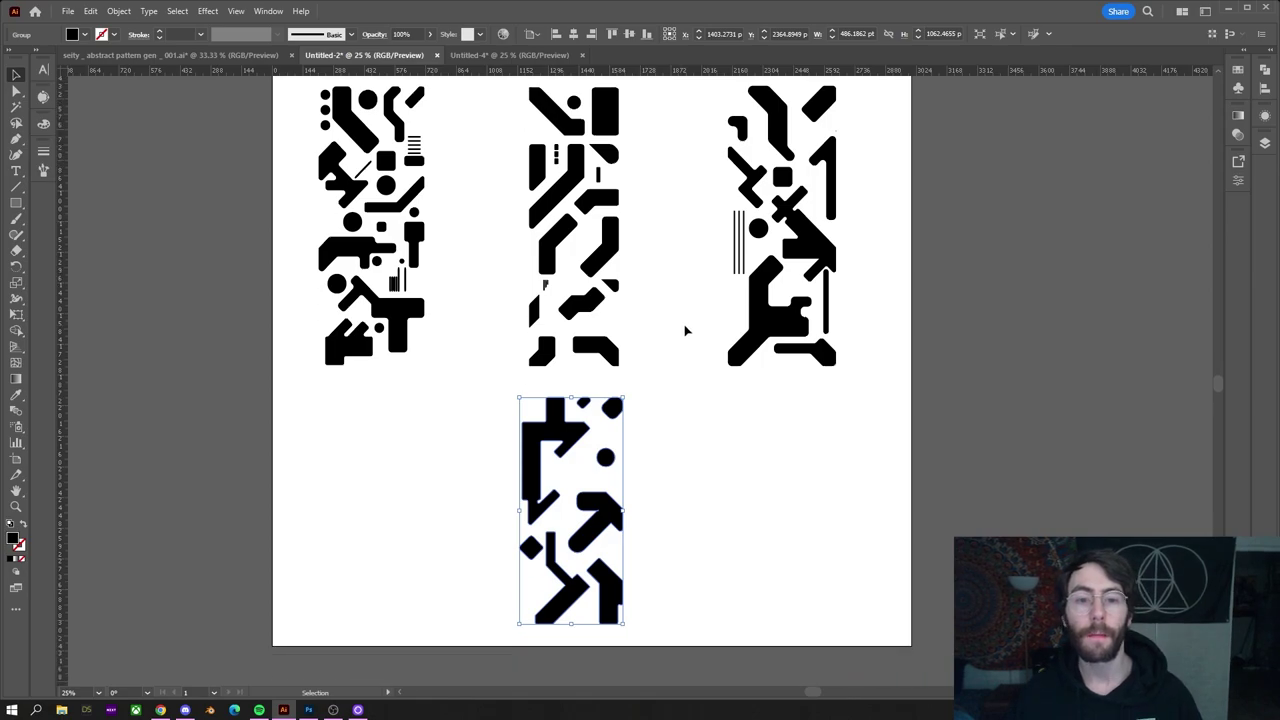
pyautogui.click(726, 530)
pyautogui.scroll(3, 441, 315)
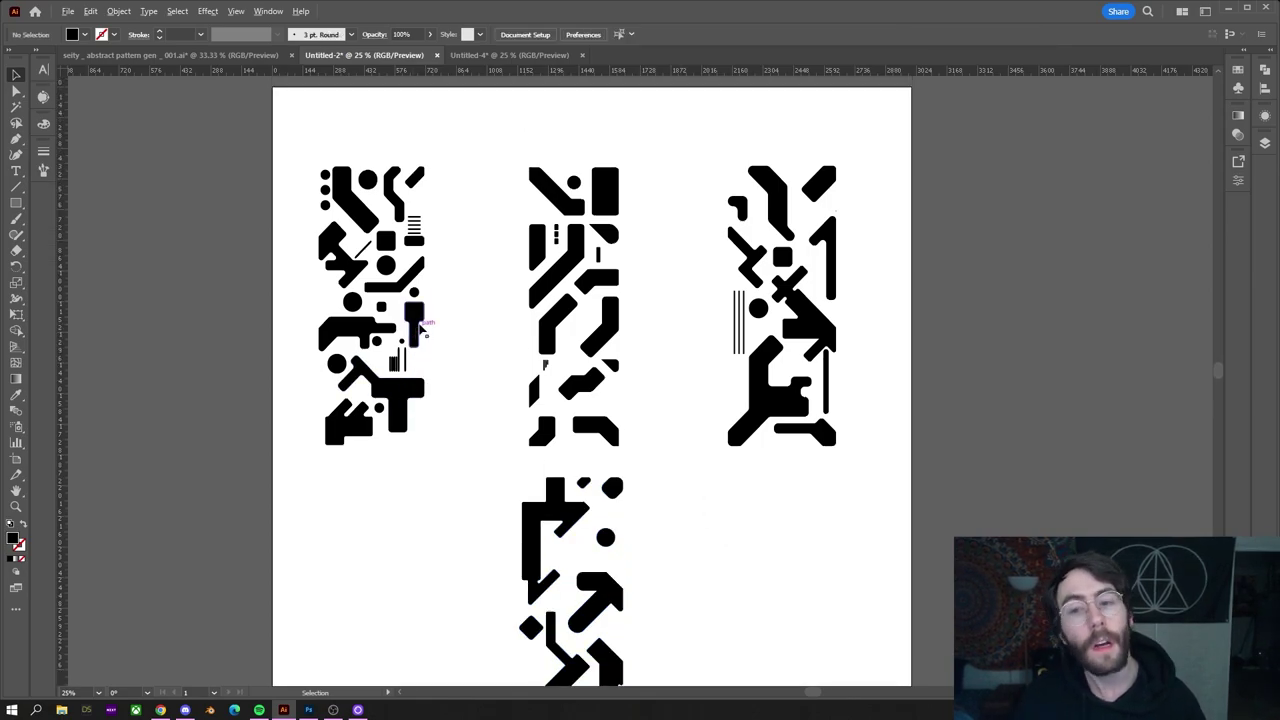
pyautogui.scroll(-3, 441, 307)
pyautogui.hscroll(-6, 441, 307)
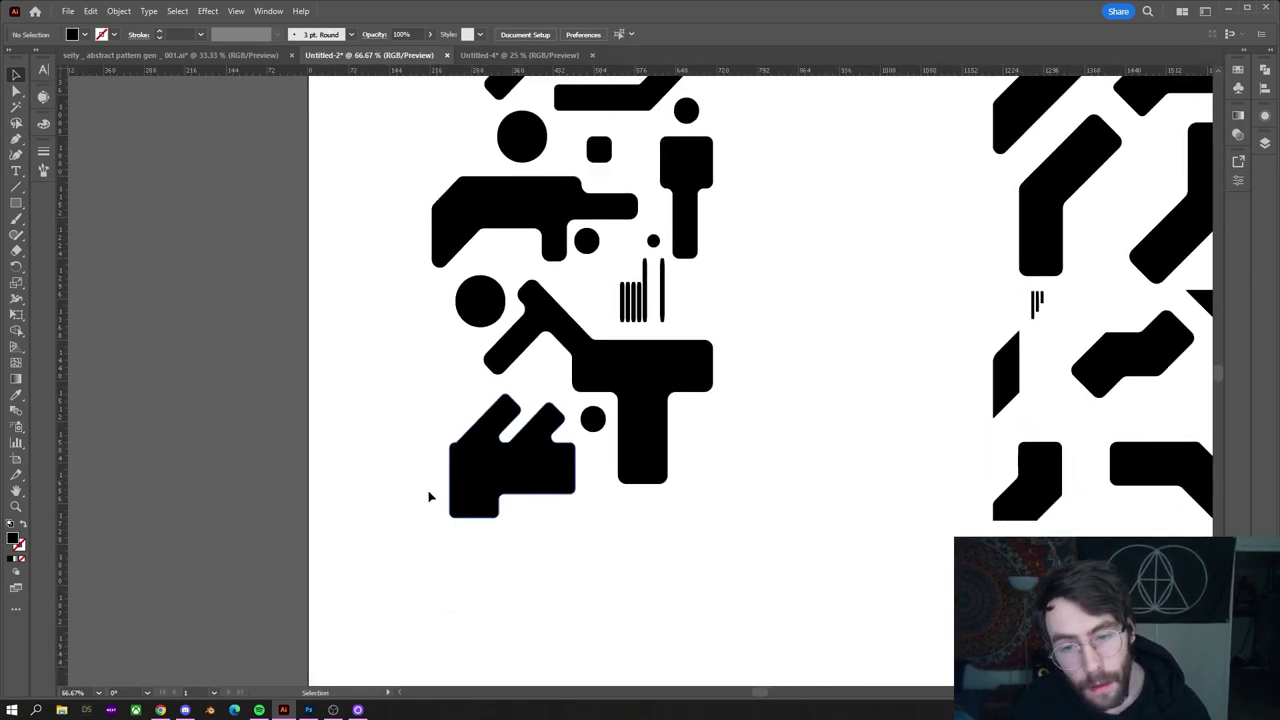
pyautogui.scroll(2, 429, 497)
pyautogui.hscroll(-1, 429, 497)
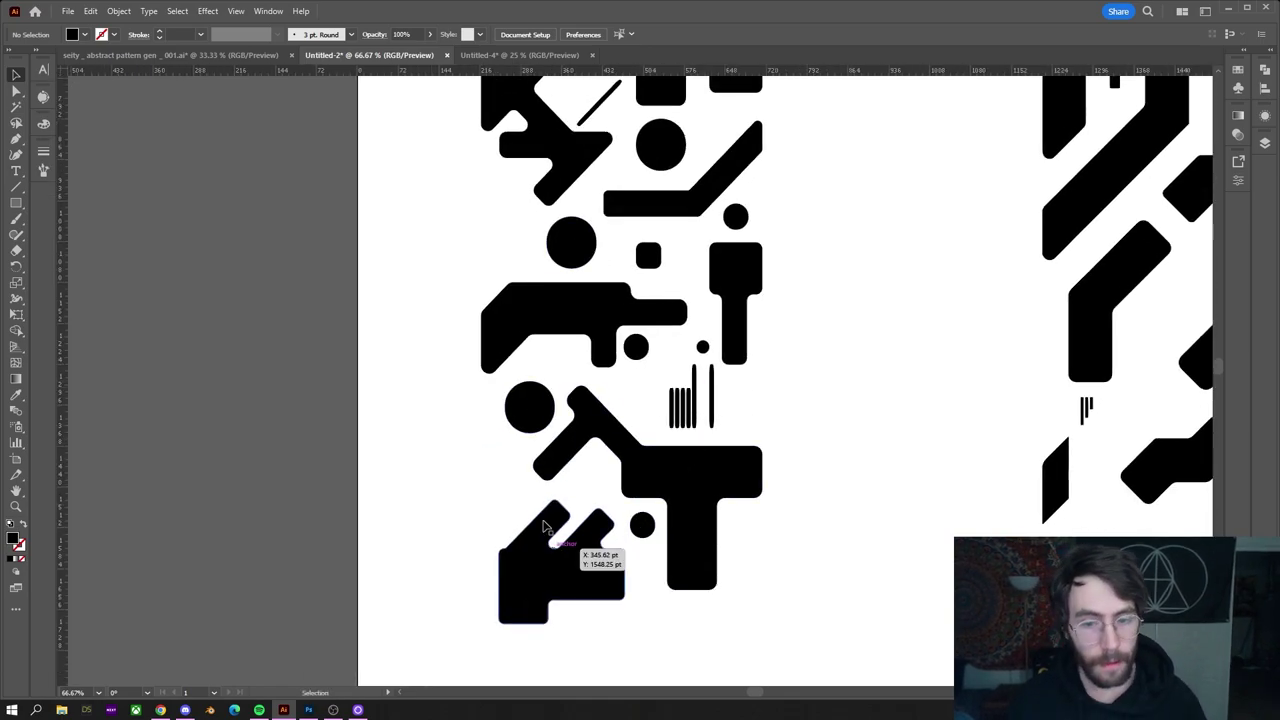
pyautogui.scroll(1, 576, 533)
pyautogui.scroll(-5, 740, 189)
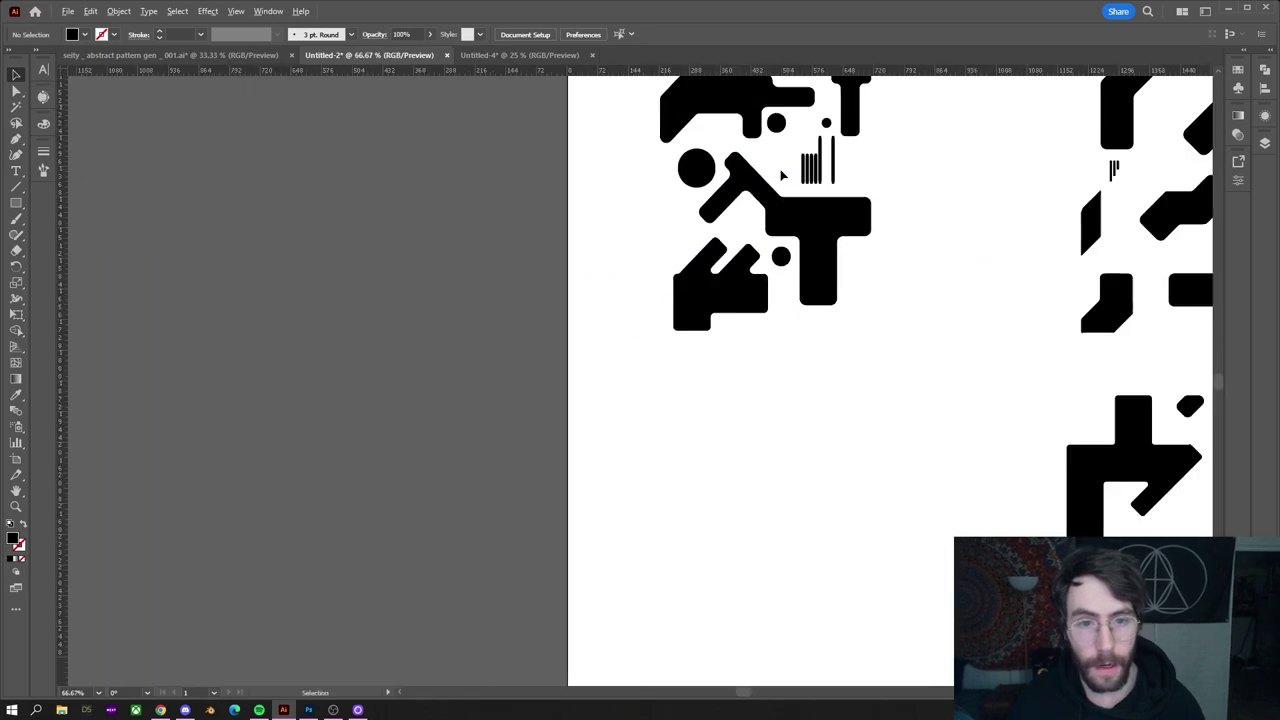
pyautogui.moveTo(657, 451); pyautogui.dragTo(557, 475)
pyautogui.scroll(-3, 649, 314)
pyautogui.scroll(5, 697, 354)
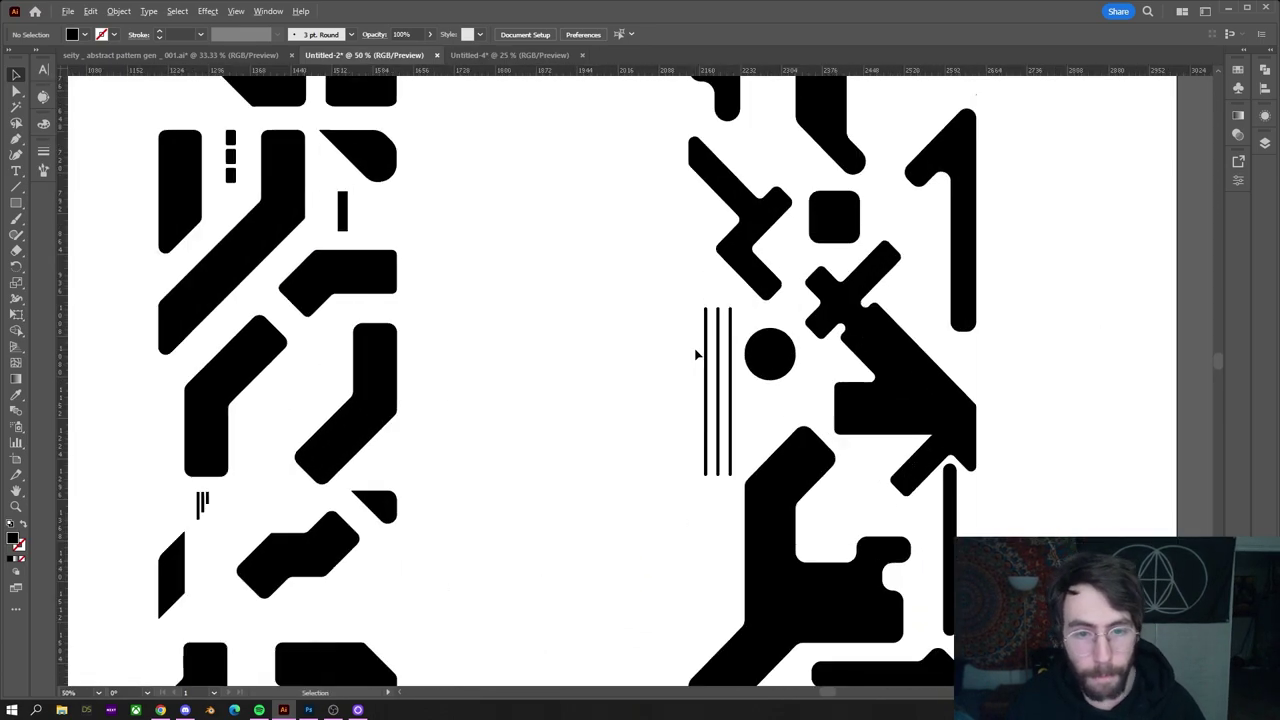
pyautogui.hscroll(-3, 746, 294)
pyautogui.scroll(-8, 705, 282)
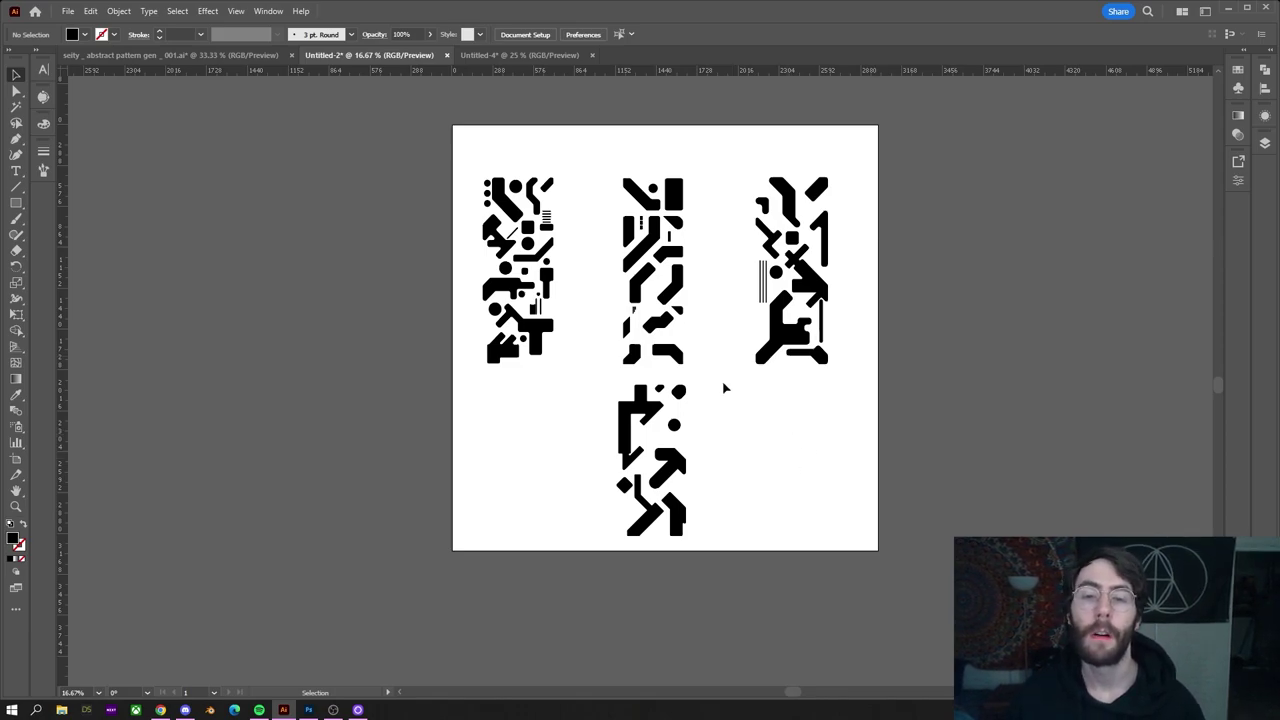
pyautogui.scroll(1, 703, 350)
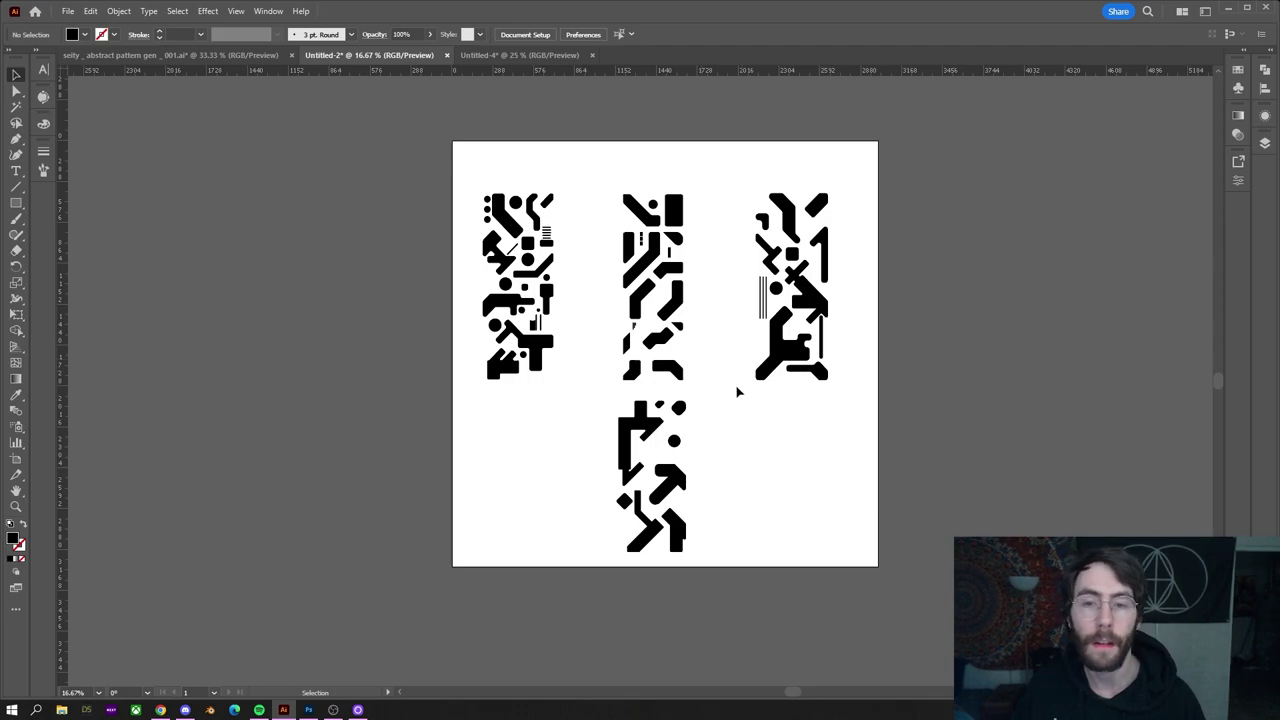